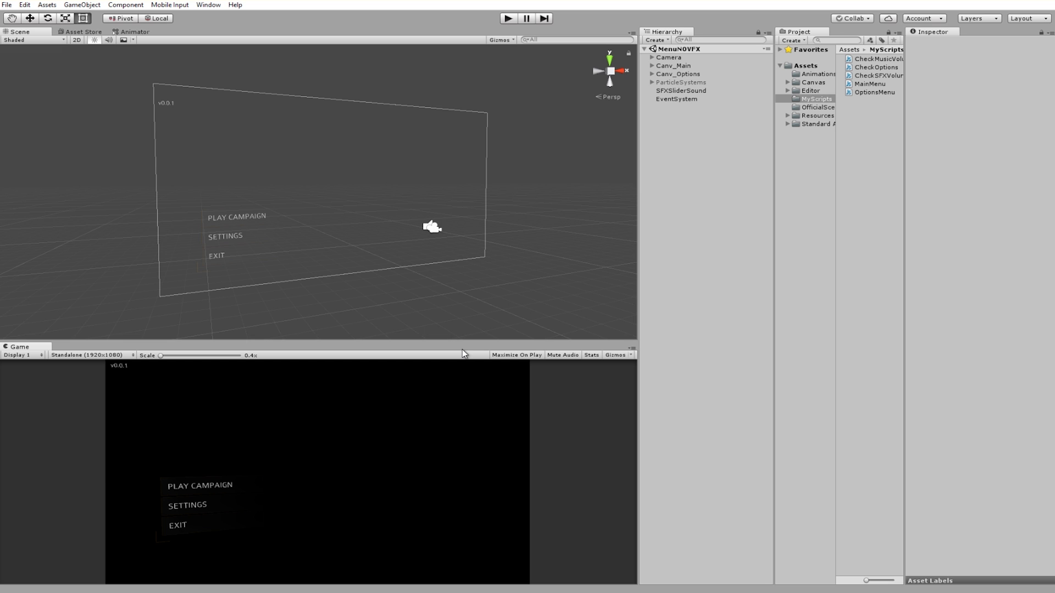
Orbit the Scene view around the menu canvas, then show the main menu running full-screen.
{"action": "left_click_drag", "start_coordinate": [255, 249], "coordinate": [326, 267], "text": "alt"}
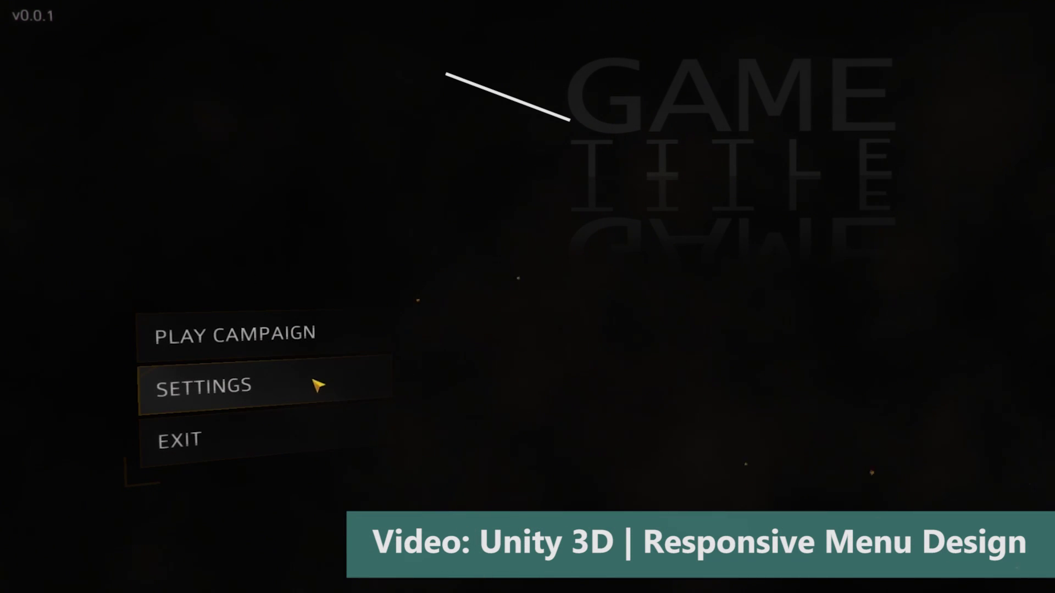
Go from PLAY CAMPAIGN to Settings, return difficulty to normal and push sfx volume to maximum.
{"action": "left_click", "coordinate": [281, 339]}
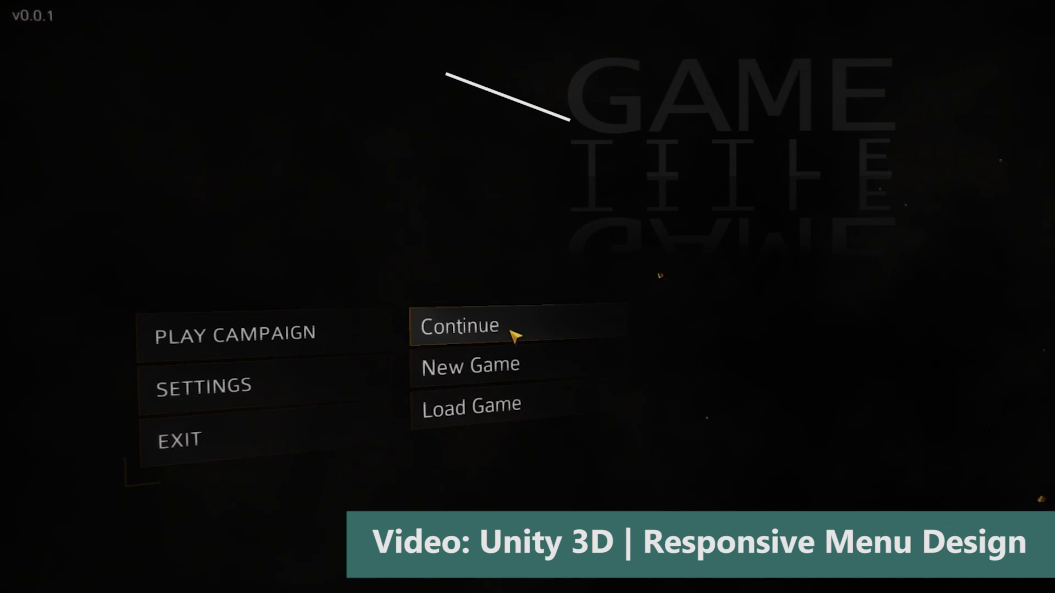
{"action": "left_click", "coordinate": [244, 390]}
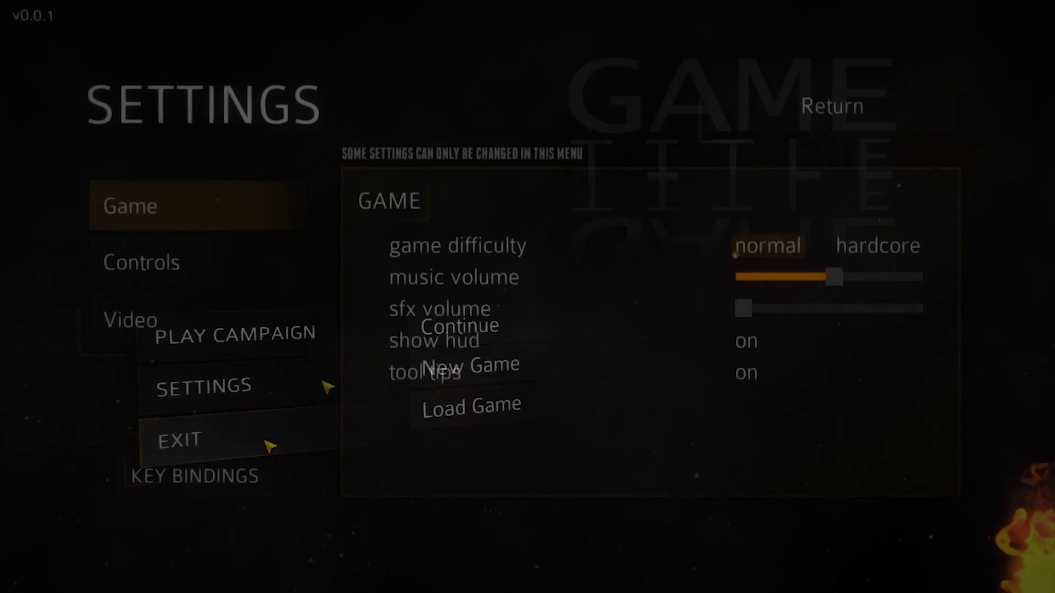
{"action": "left_click", "coordinate": [874, 248]}
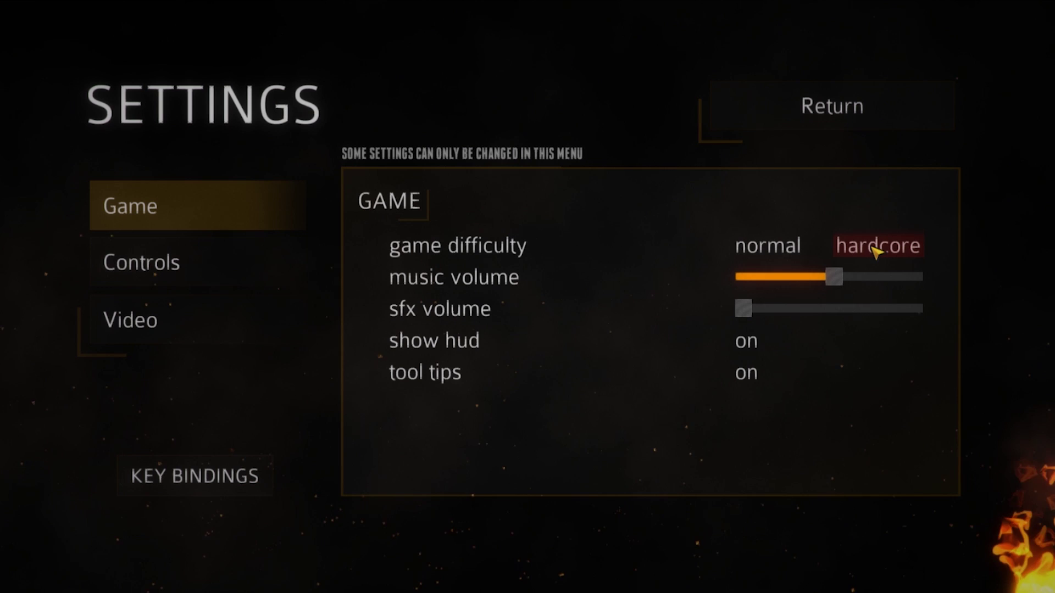
{"action": "left_click", "coordinate": [767, 248]}
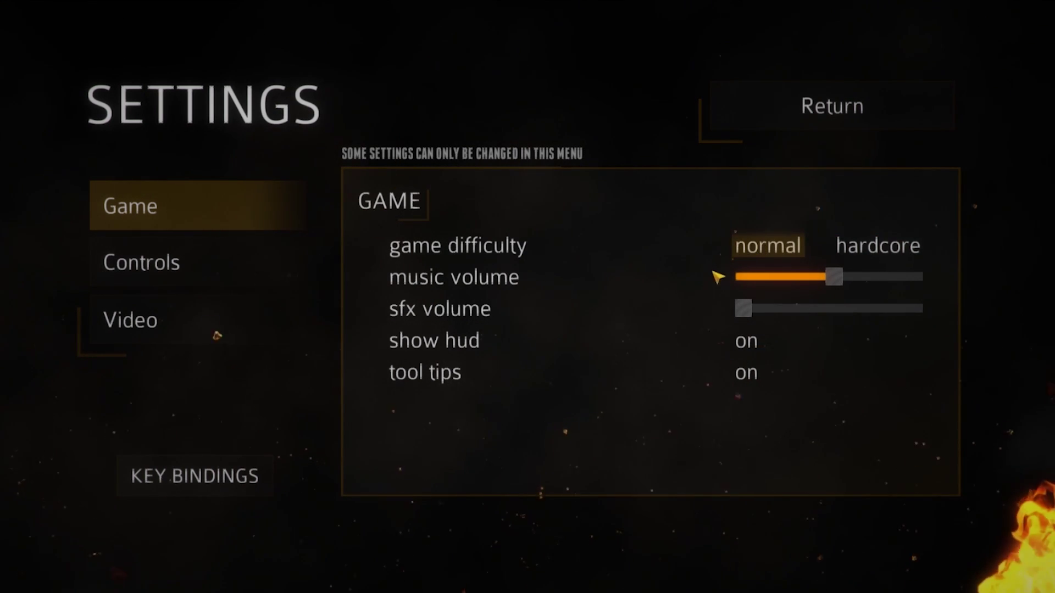
{"action": "left_click", "coordinate": [750, 310]}
{"action": "left_click_drag", "start_coordinate": [751, 314], "coordinate": [944, 311]}
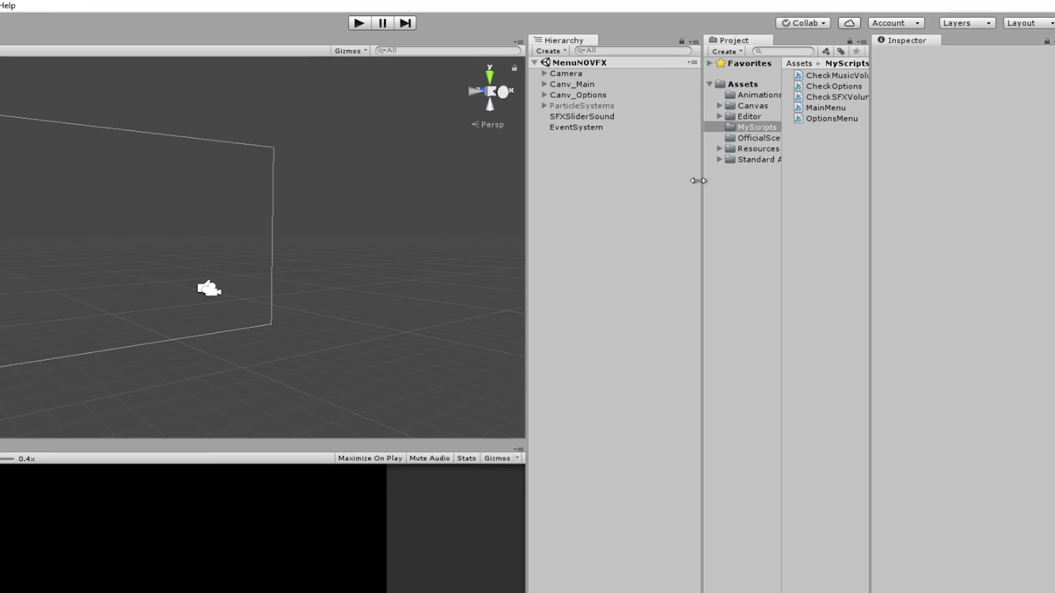
Widen the Project folder tree and open OfficialScenes, listing the Menu and MenuNOVFX scenes.
{"action": "left_click_drag", "start_coordinate": [706, 182], "coordinate": [752, 182]}
{"action": "left_click", "coordinate": [694, 155]}
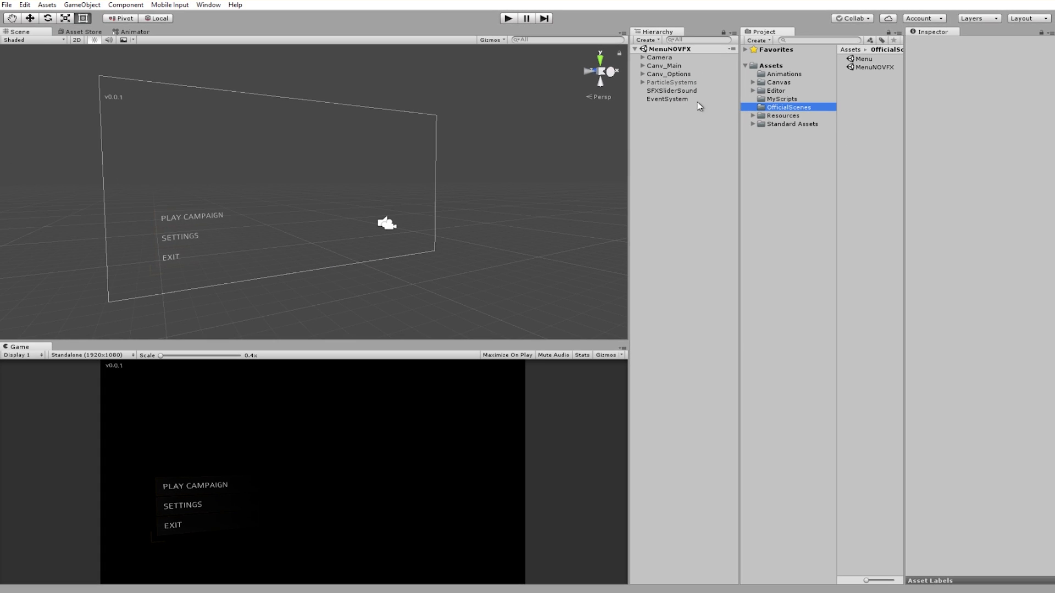
{"action": "left_click", "coordinate": [672, 82]}
Orbit the Scene view while selecting Canv_Options and Canv_Main until both canvases face the viewer.
{"action": "left_click_drag", "start_coordinate": [490, 172], "coordinate": [491, 170], "text": "alt"}
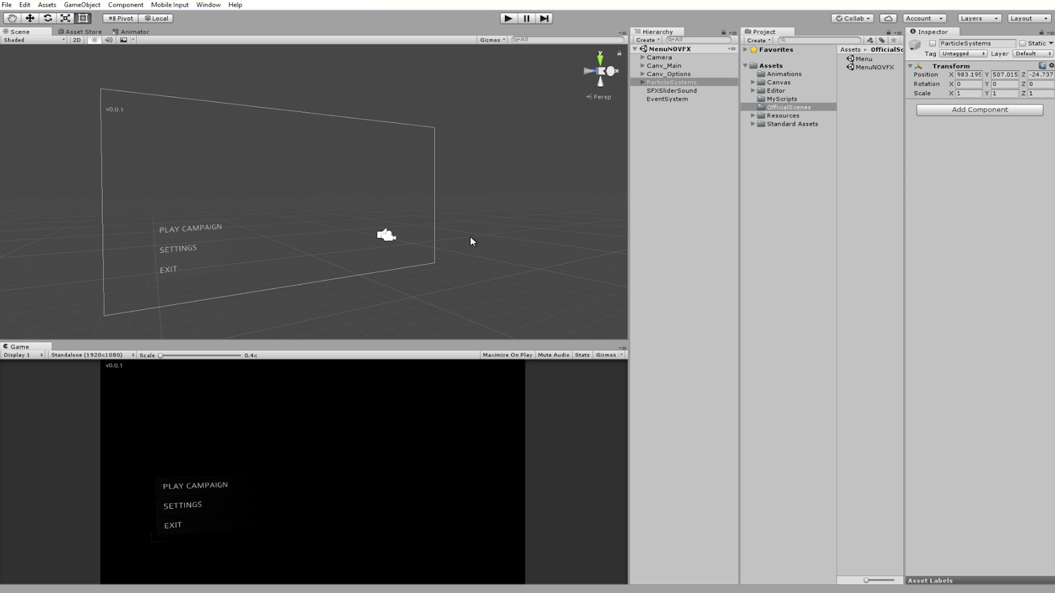
{"action": "left_click_drag", "start_coordinate": [469, 236], "coordinate": [484, 262], "text": "alt"}
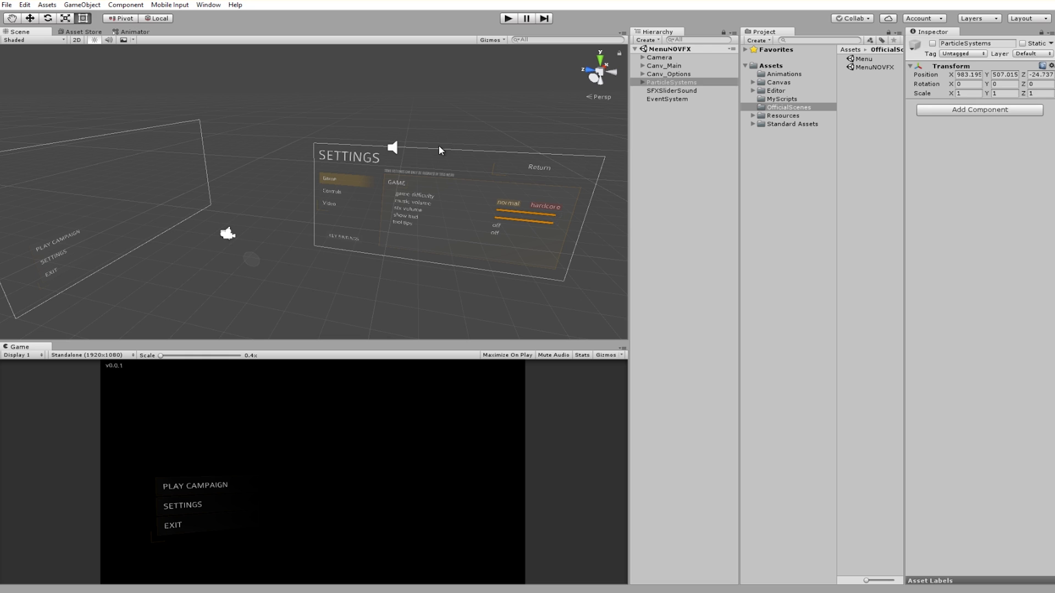
{"action": "left_click", "coordinate": [440, 149]}
{"action": "left_click_drag", "start_coordinate": [444, 156], "coordinate": [364, 185], "text": "alt"}
{"action": "left_click", "coordinate": [300, 157]}
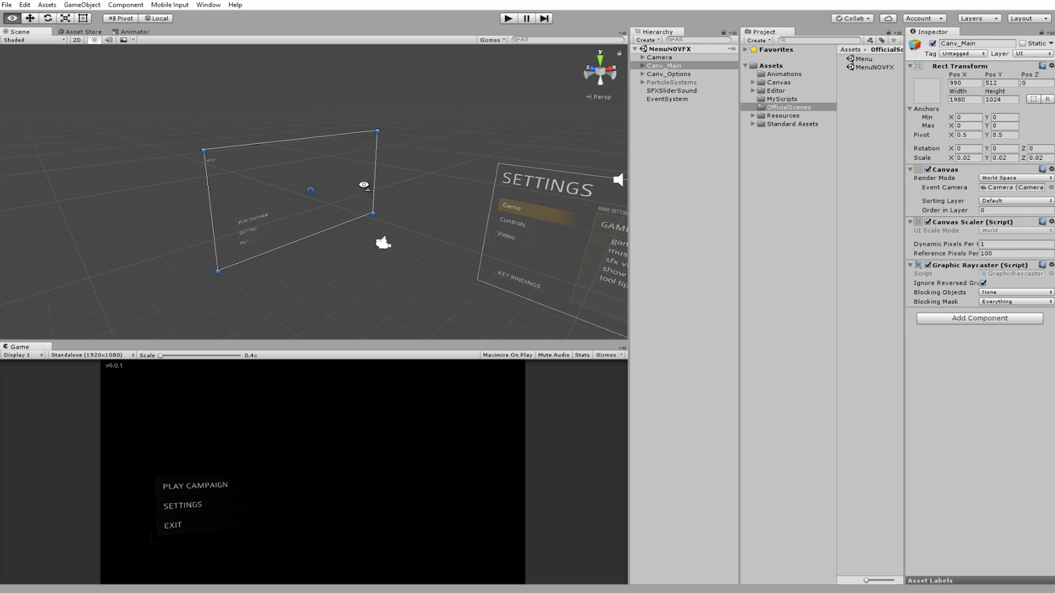
{"action": "left_click_drag", "start_coordinate": [364, 185], "coordinate": [432, 244], "text": "alt"}
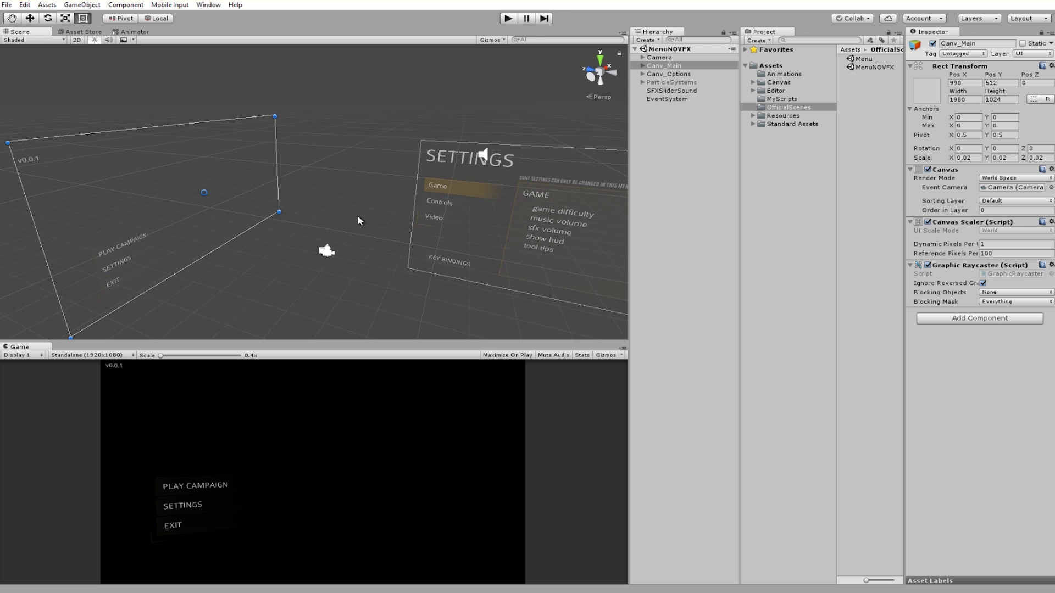
Select and frame the menu Camera, keeping Field of View 60 and Solid Color clearing with black background.
{"action": "left_click", "coordinate": [327, 254]}
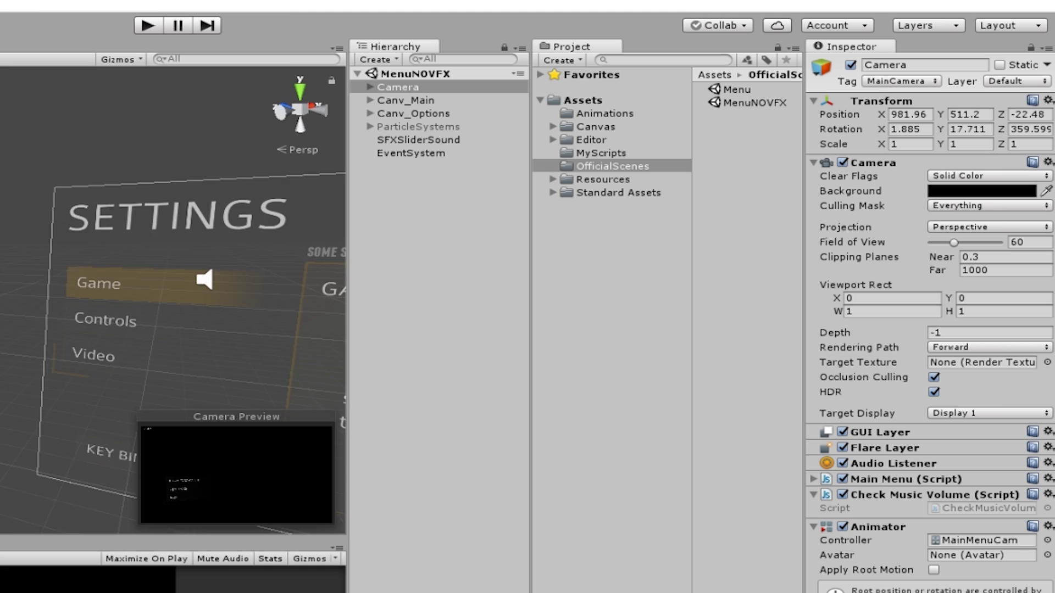
{"action": "left_click", "coordinate": [1024, 243]}
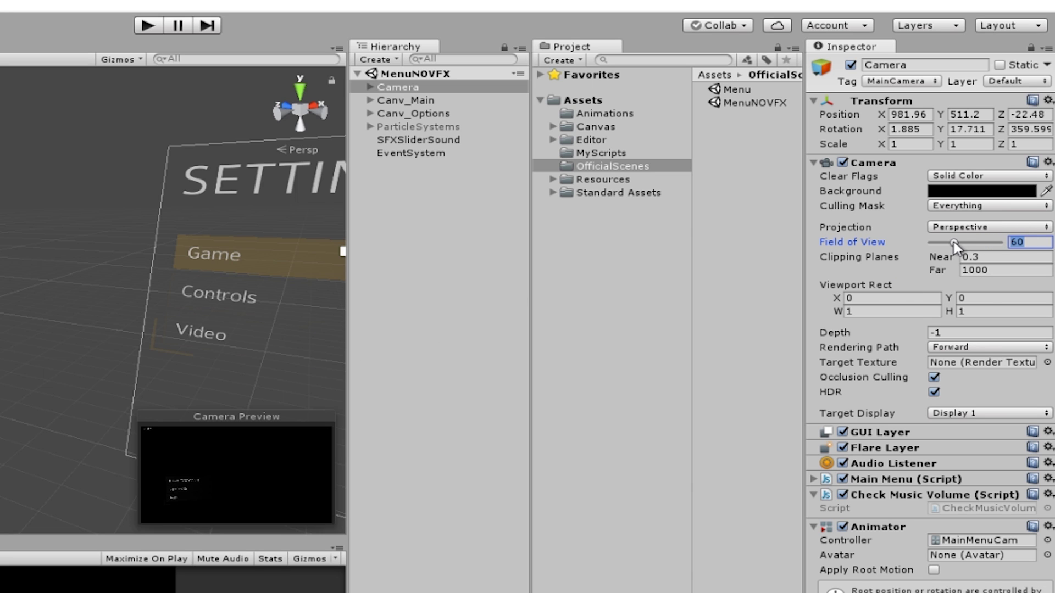
{"action": "key", "text": "f"}
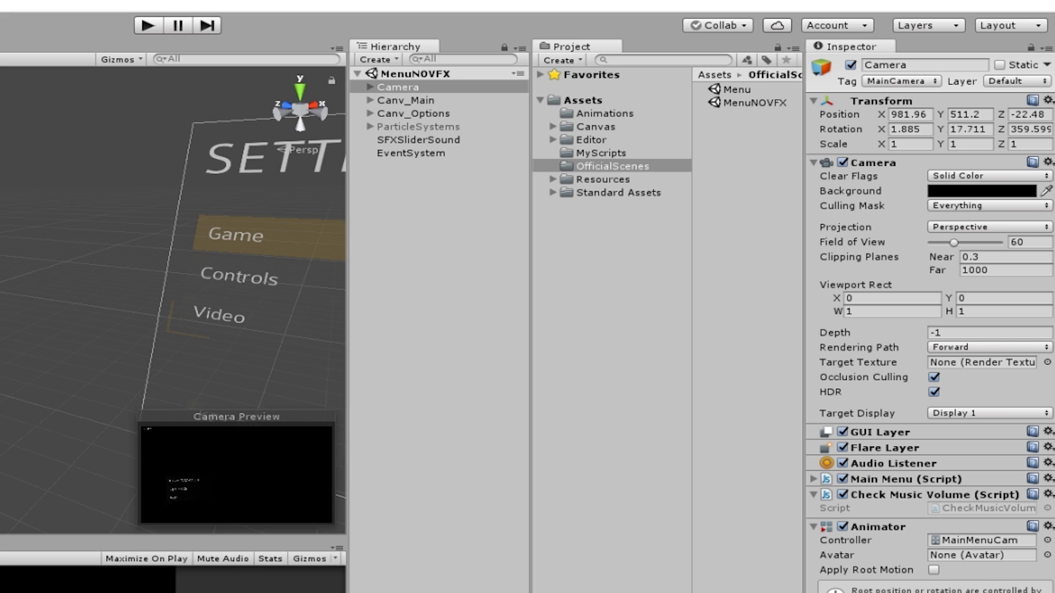
{"action": "left_click_drag", "start_coordinate": [954, 242], "coordinate": [955, 243]}
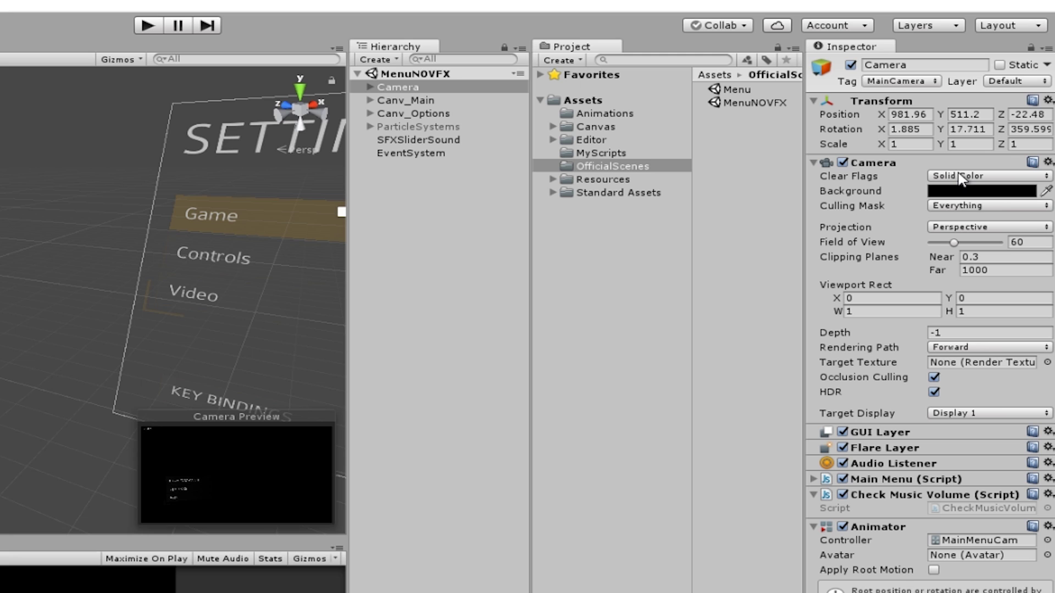
{"action": "left_click", "coordinate": [979, 177]}
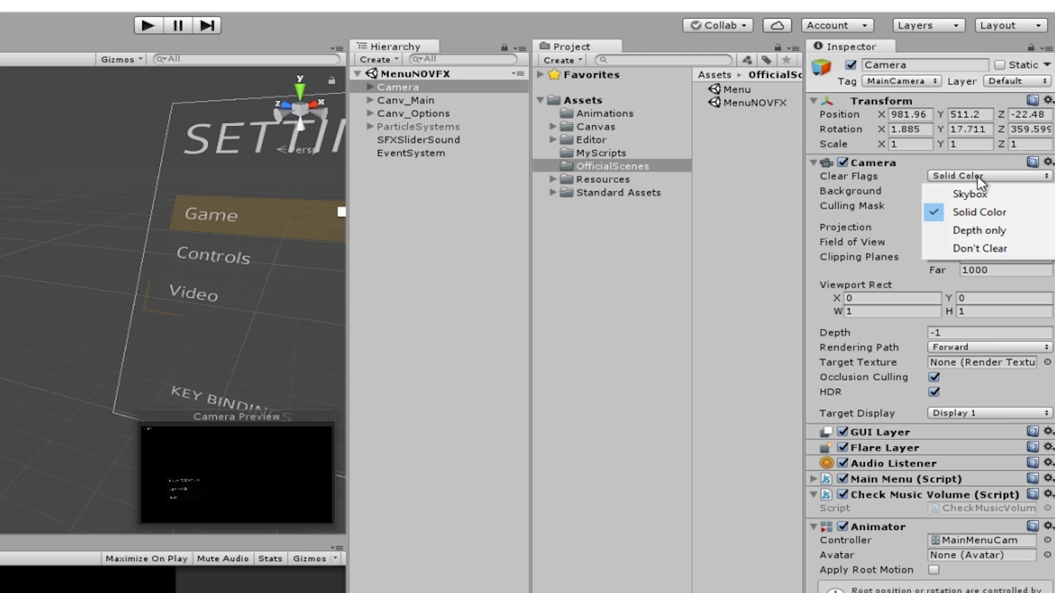
{"action": "left_click", "coordinate": [981, 213]}
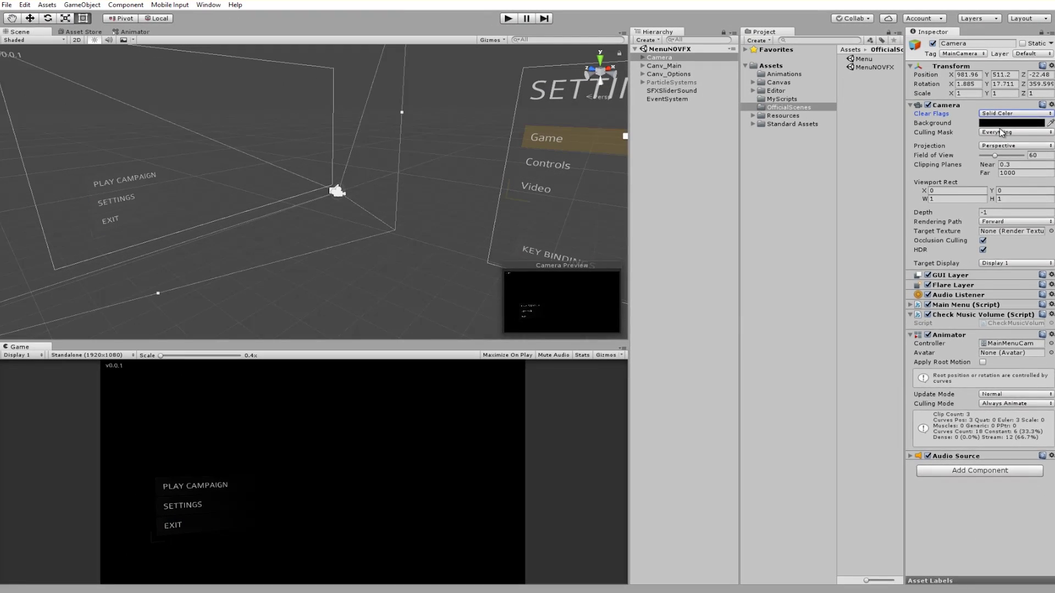
Keep Canv_Main in World Space render mode and undo a trial move so it stays at 990, 512.
{"action": "left_click", "coordinate": [312, 232]}
{"action": "left_click_drag", "start_coordinate": [312, 232], "coordinate": [283, 218], "text": "alt"}
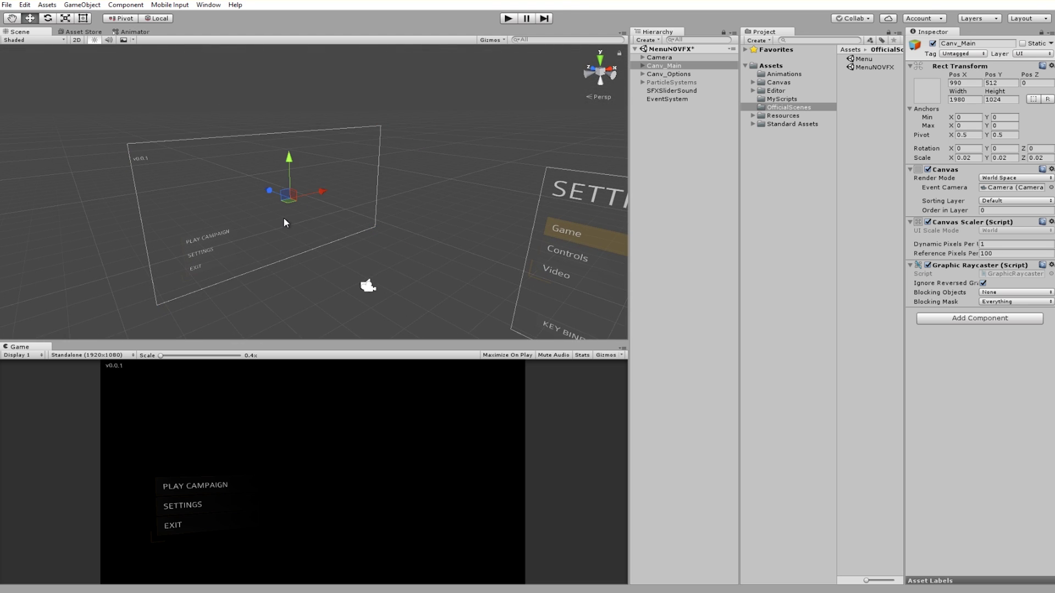
{"action": "left_click", "coordinate": [993, 178]}
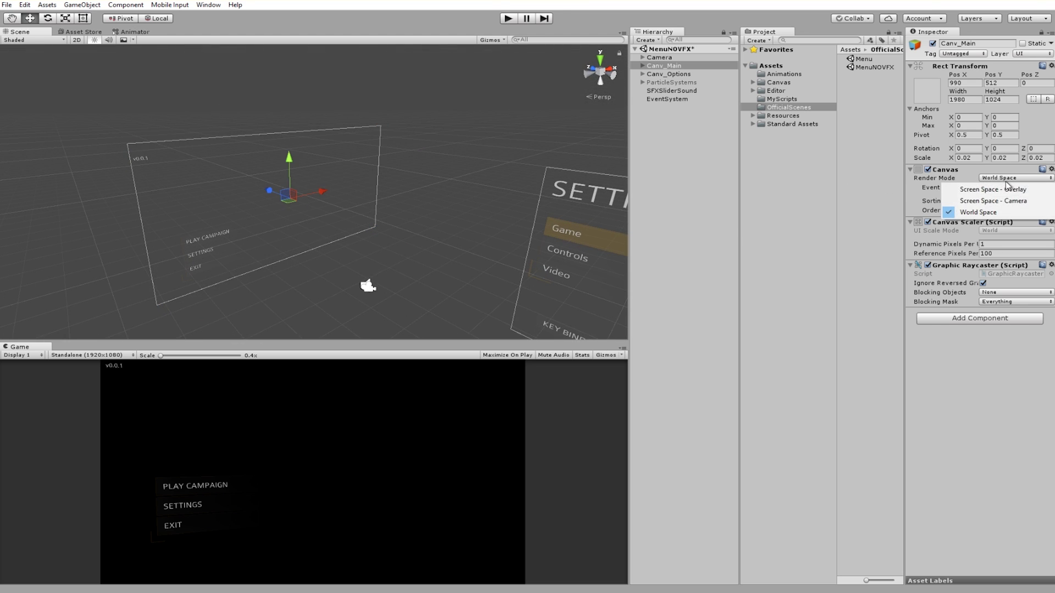
{"action": "left_click", "coordinate": [936, 181]}
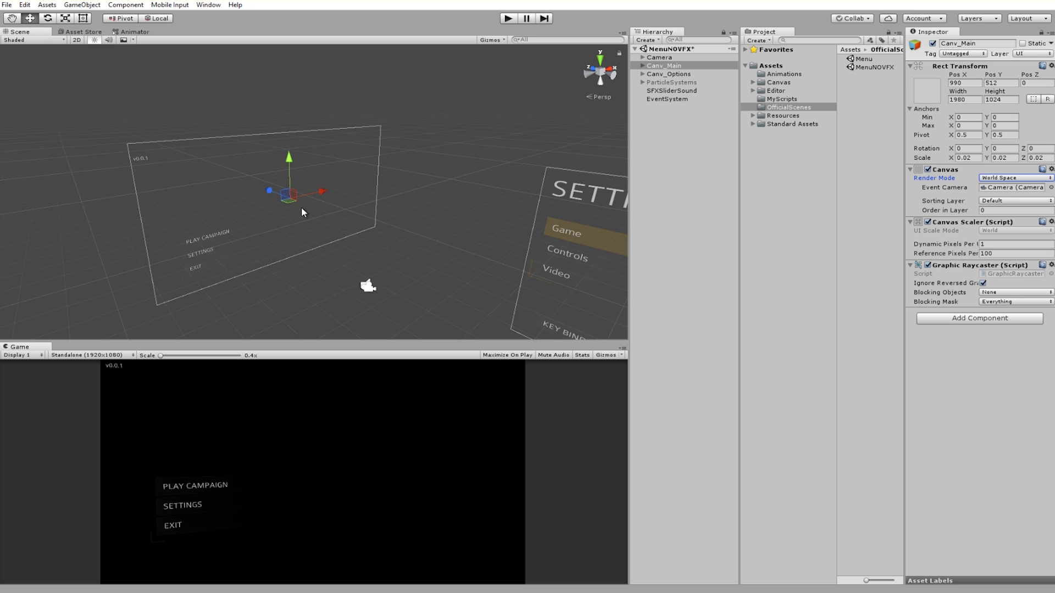
{"action": "mouse_move", "coordinate": [289, 197]}
{"action": "left_mouse_down"}
{"action": "mouse_move", "coordinate": [288, 181]}
{"action": "mouse_move", "coordinate": [247, 204]}
{"action": "mouse_move", "coordinate": [337, 211]}
{"action": "mouse_move", "coordinate": [299, 212]}
{"action": "left_mouse_up"}
{"action": "key", "text": "ctrl+z"}
{"action": "mouse_move", "coordinate": [291, 226]}
{"action": "left_mouse_down", "text": "alt"}
{"action": "mouse_move", "coordinate": [380, 288]}
{"action": "mouse_move", "coordinate": [357, 379]}
{"action": "mouse_move", "coordinate": [370, 483]}
{"action": "mouse_move", "coordinate": [297, 242]}
{"action": "left_mouse_up", "text": "alt"}
Frame Canv_Main, reselect the menu Camera and orbit to show its frustum between both canvases.
{"action": "left_click", "coordinate": [298, 240]}
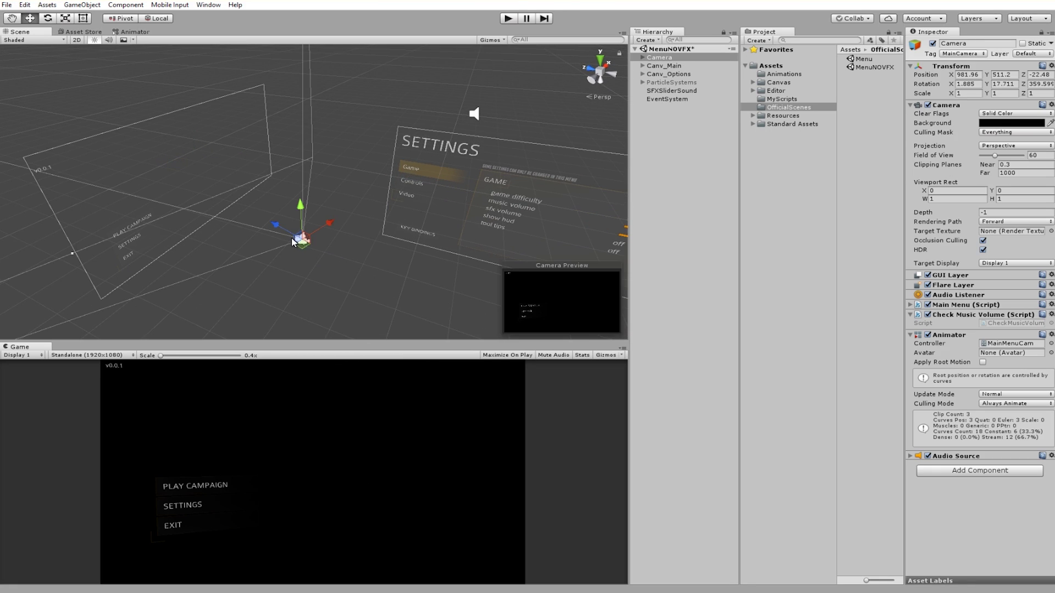
{"action": "left_click", "coordinate": [322, 280]}
{"action": "left_click", "coordinate": [209, 209]}
{"action": "key", "text": "f"}
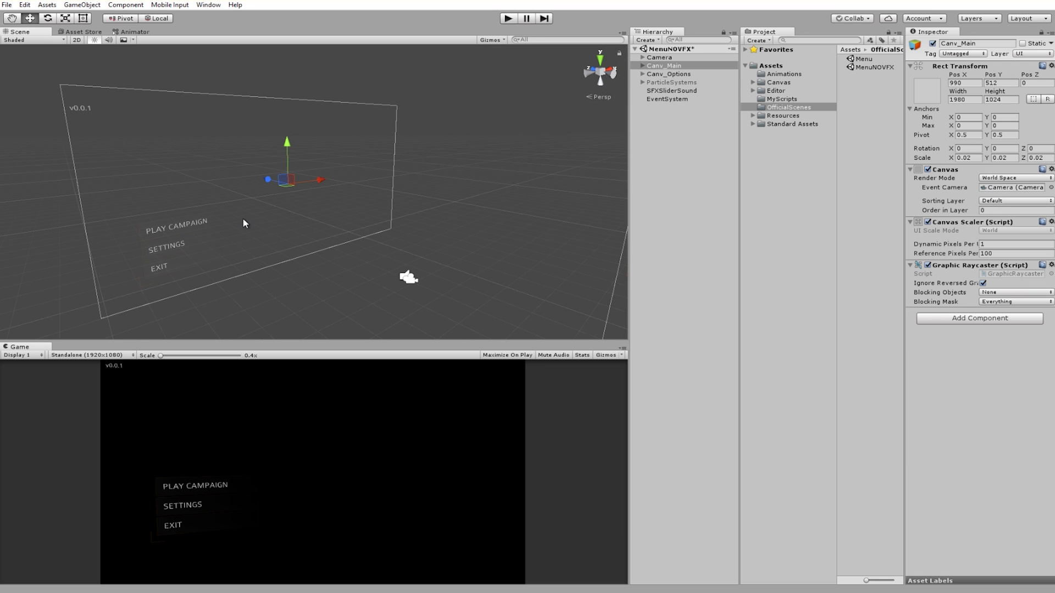
{"action": "scroll", "coordinate": [329, 236], "scroll_direction": "down", "scroll_amount": 3}
{"action": "left_click", "coordinate": [384, 258]}
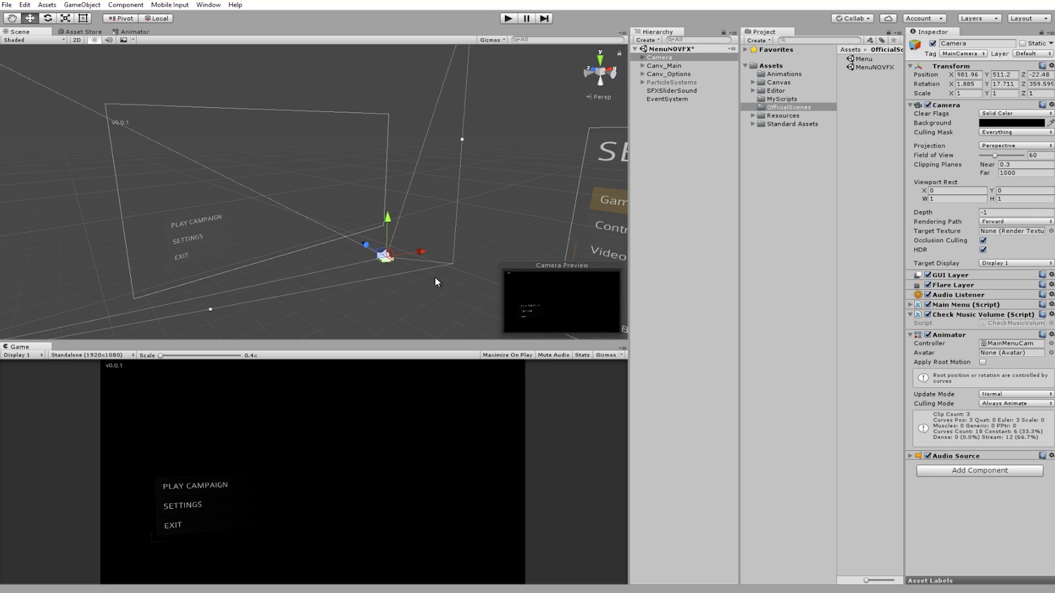
{"action": "left_click_drag", "start_coordinate": [425, 279], "coordinate": [435, 299], "text": "alt"}
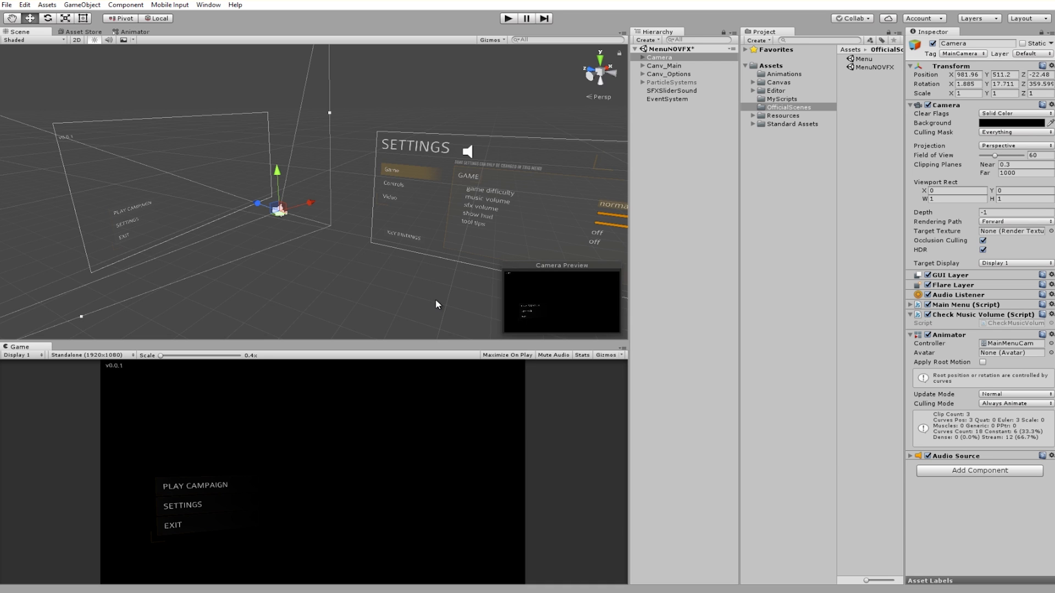
{"action": "mouse_move", "coordinate": [380, 269]}
{"action": "left_mouse_down", "text": "alt"}
{"action": "mouse_move", "coordinate": [408, 263]}
{"action": "mouse_move", "coordinate": [383, 250]}
{"action": "left_mouse_up", "text": "alt"}
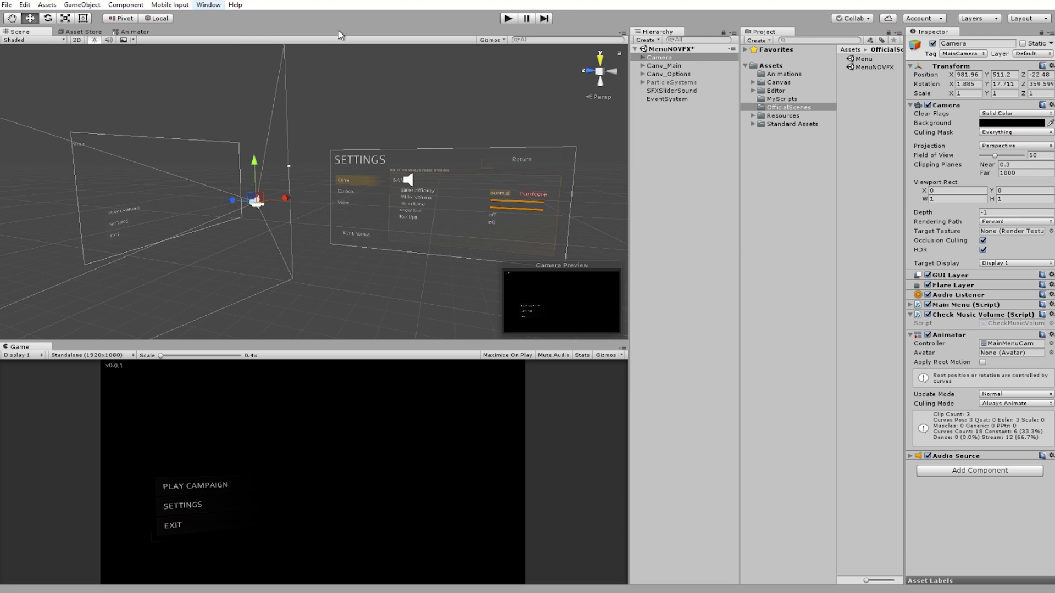
Select the Camera and open the Animator state graph from the Window menu.
{"action": "left_click", "coordinate": [678, 57]}
{"action": "left_click", "coordinate": [208, 6]}
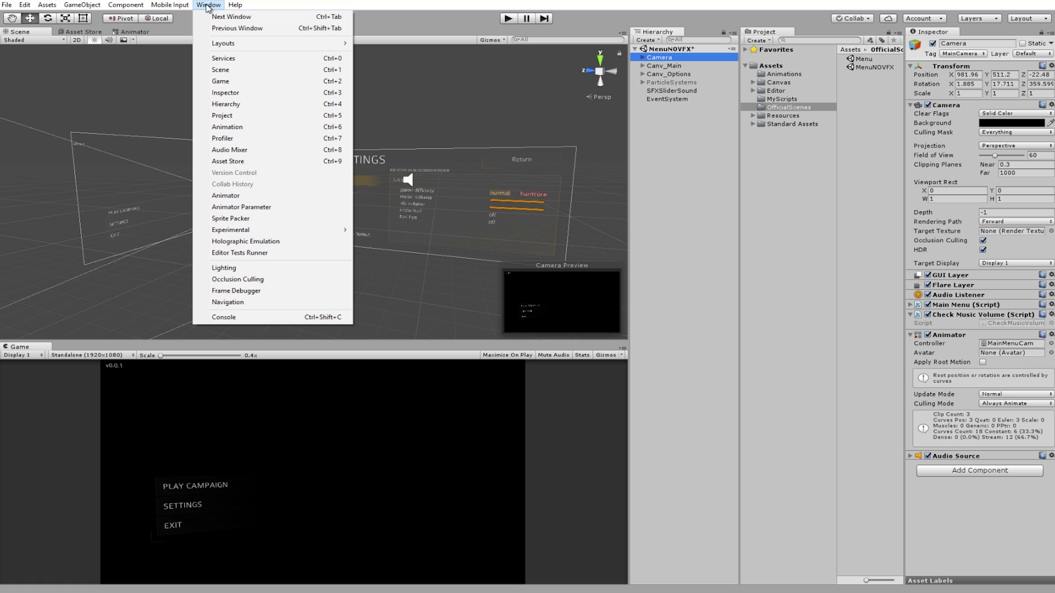
{"action": "left_click", "coordinate": [242, 196]}
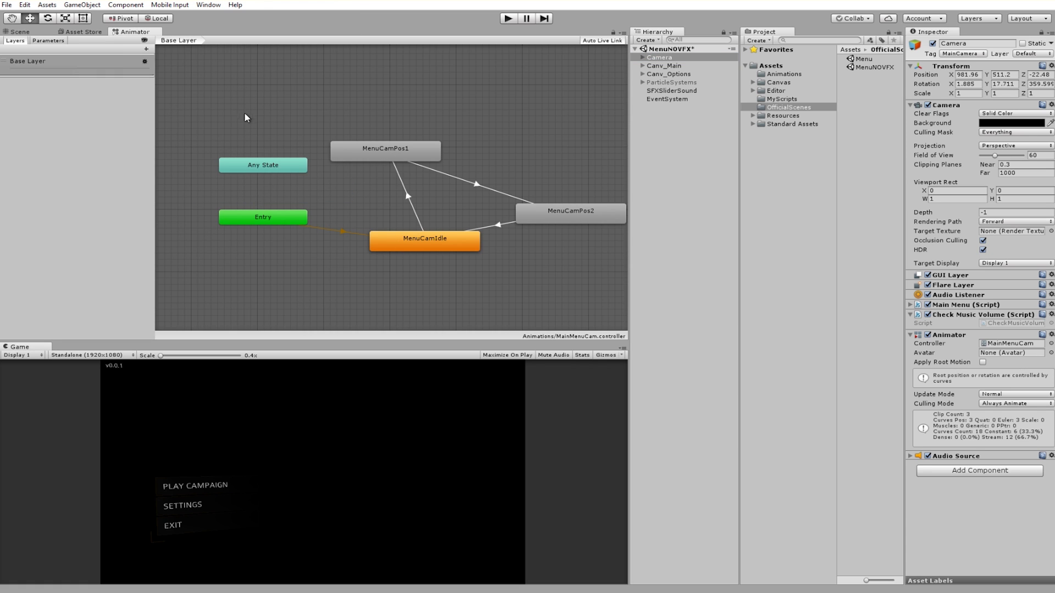
Browse the Animations folder, cancel the Create menu, and inspect the MainMenuCam controller.
{"action": "left_click", "coordinate": [780, 74]}
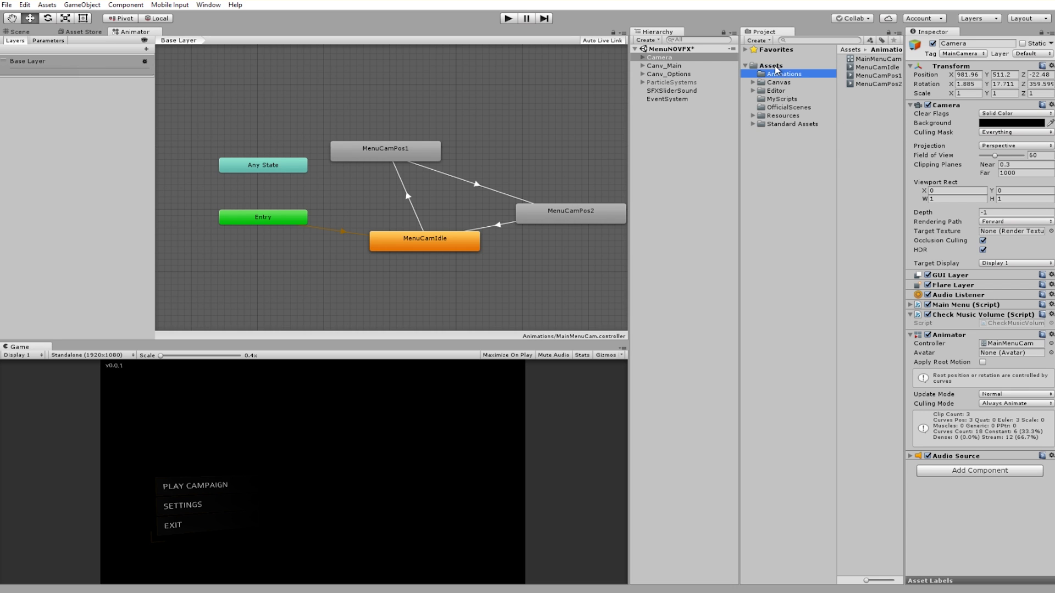
{"action": "left_click_drag", "start_coordinate": [904, 107], "coordinate": [905, 107]}
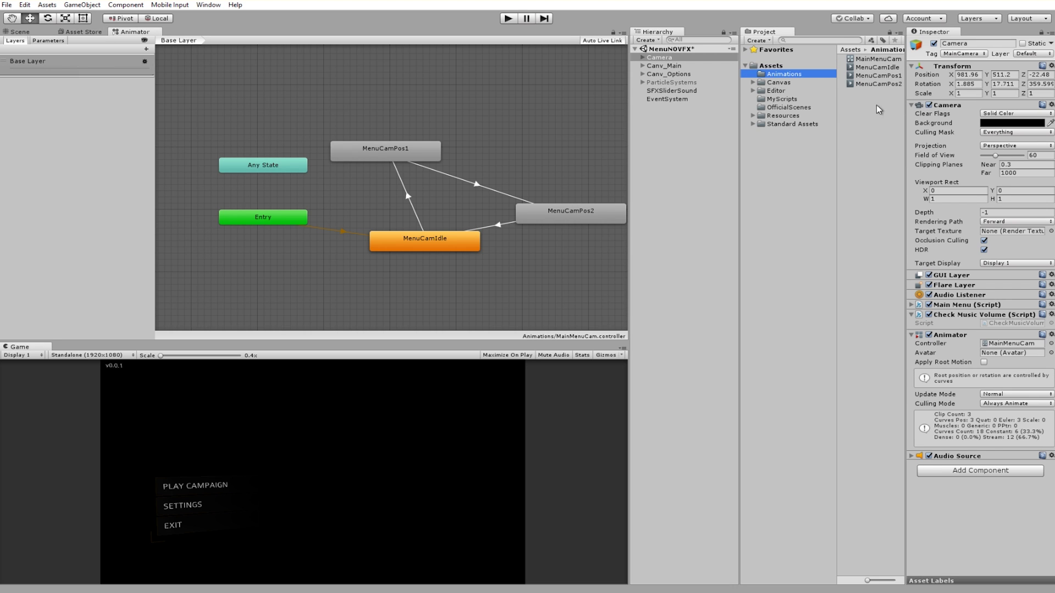
{"action": "left_click_drag", "start_coordinate": [837, 107], "coordinate": [818, 104]}
{"action": "right_click", "coordinate": [850, 112]}
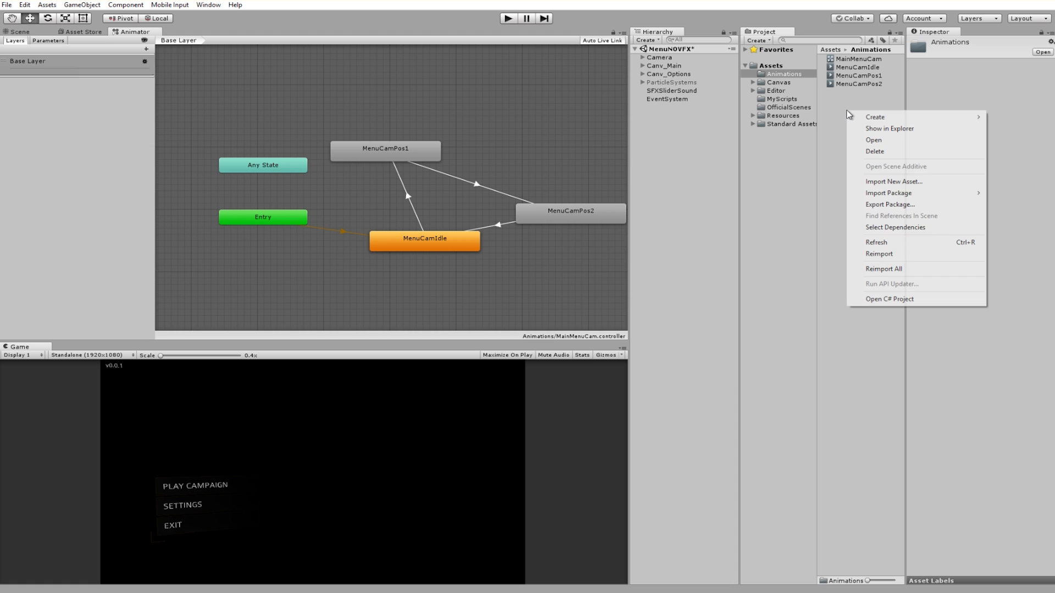
{"action": "mouse_move", "coordinate": [879, 120]}
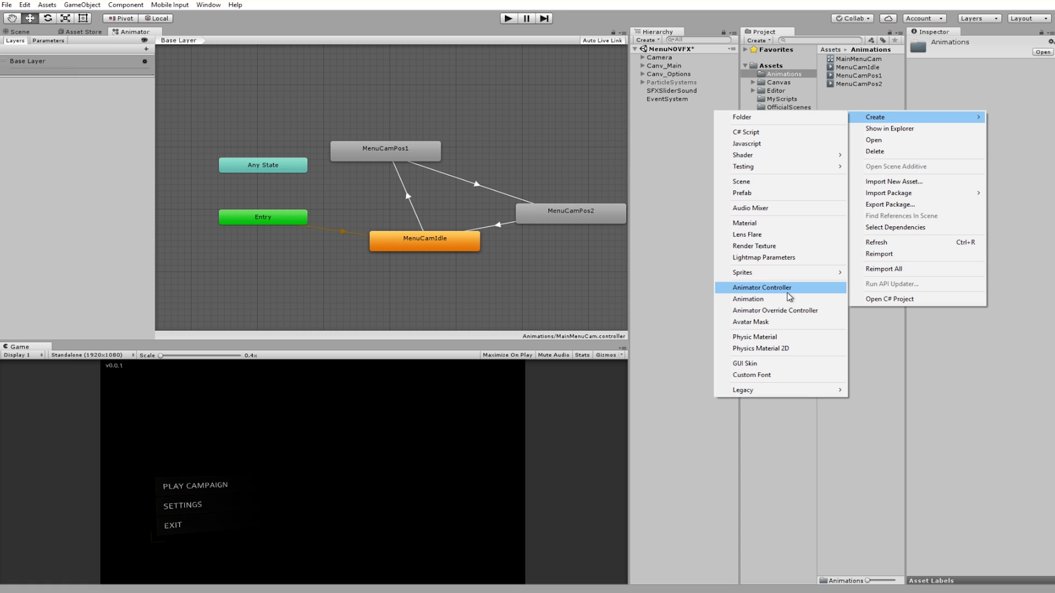
{"action": "left_click", "coordinate": [861, 142]}
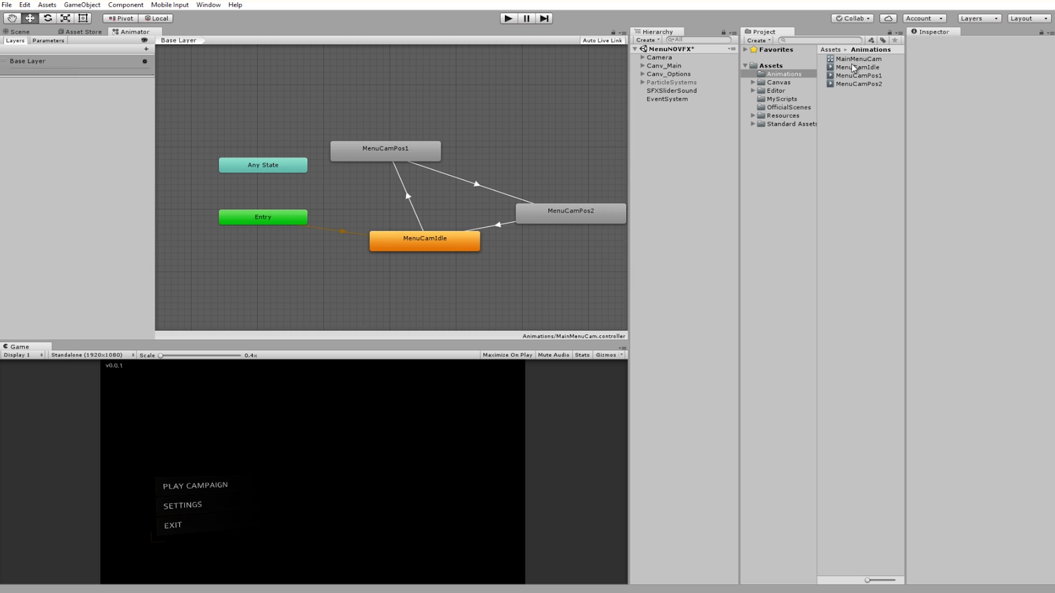
{"action": "left_click", "coordinate": [859, 59]}
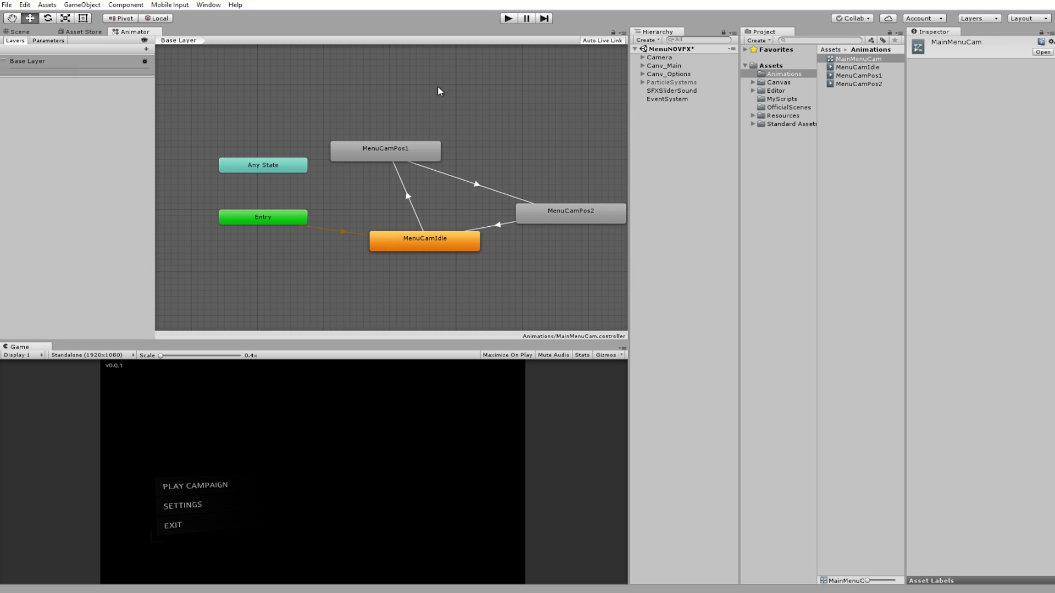
{"action": "left_click_drag", "start_coordinate": [343, 101], "coordinate": [366, 88]}
{"action": "middle_click_drag", "start_coordinate": [366, 91], "coordinate": [424, 69]}
{"action": "left_click", "coordinate": [326, 146]}
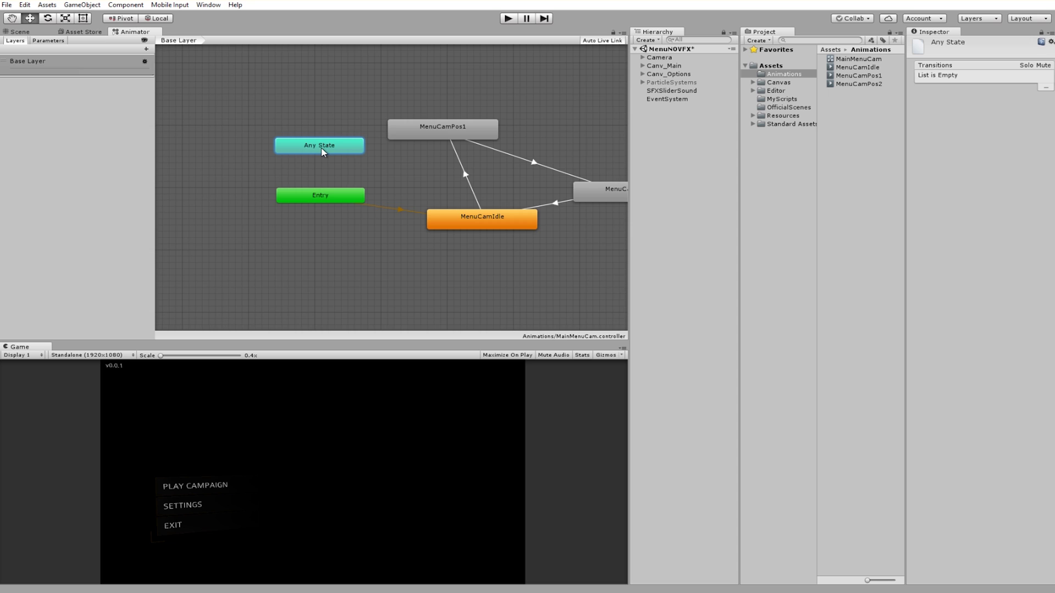
{"action": "left_click", "coordinate": [321, 199]}
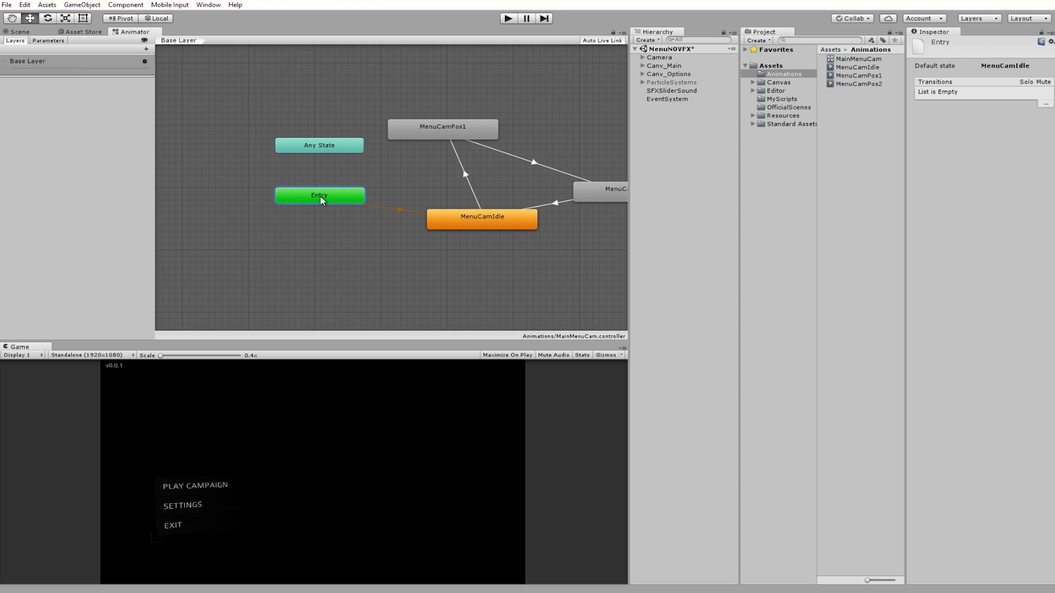
{"action": "left_click_drag", "start_coordinate": [208, 125], "coordinate": [405, 249]}
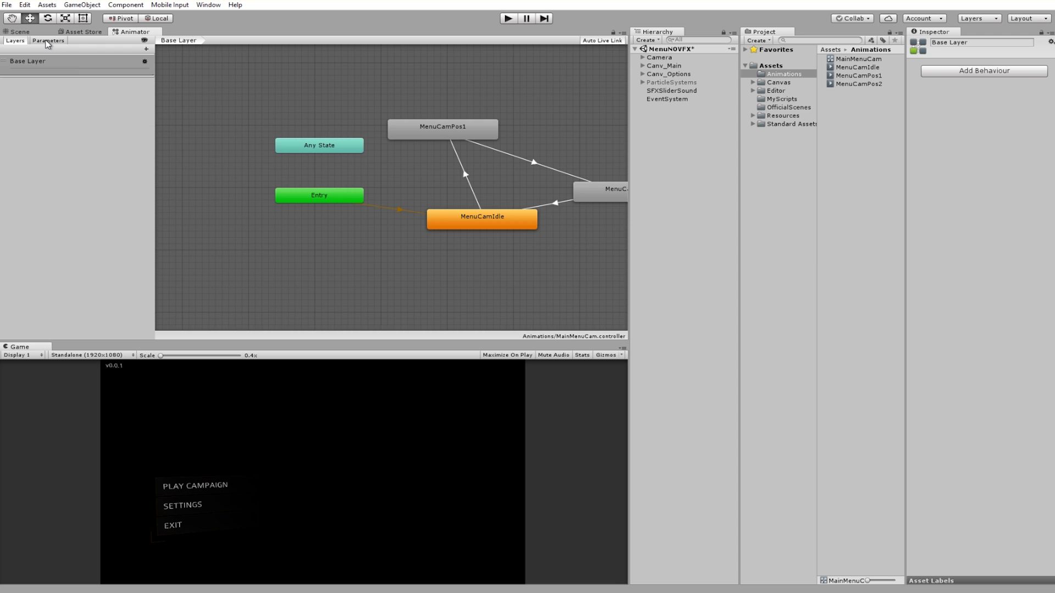
{"action": "middle_click_drag", "start_coordinate": [438, 134], "coordinate": [353, 129]}
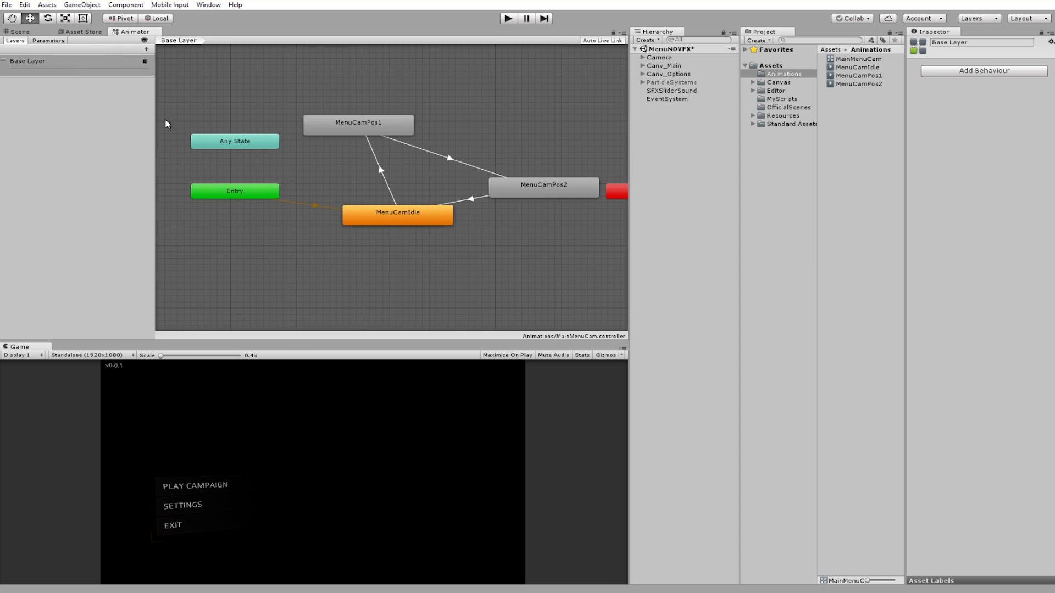
Select the menu camera in the Scene view and open the Animation window as a resized floating panel.
{"action": "left_click", "coordinate": [28, 32]}
{"action": "left_click", "coordinate": [254, 205]}
{"action": "scroll", "coordinate": [264, 210], "scroll_direction": "up", "scroll_amount": 4}
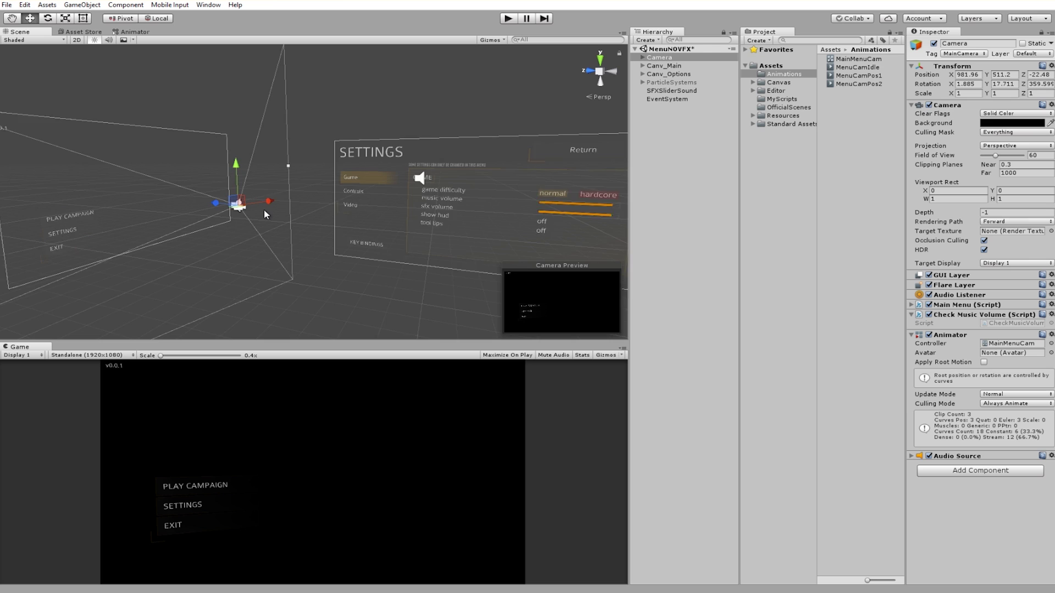
{"action": "middle_click_drag", "start_coordinate": [291, 198], "coordinate": [344, 189]}
{"action": "left_click", "coordinate": [208, 5]}
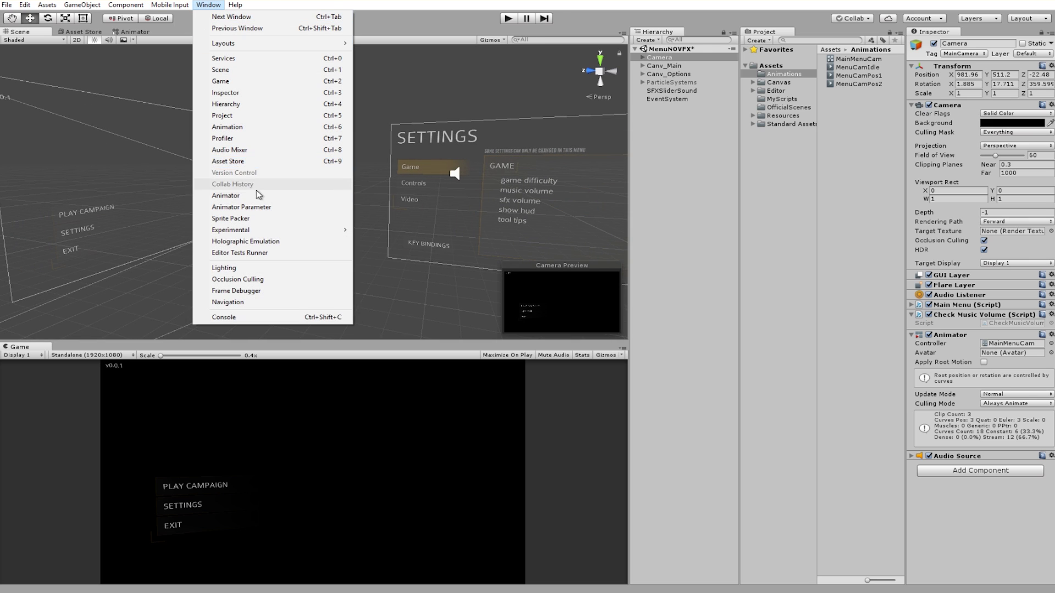
{"action": "left_click", "coordinate": [271, 130]}
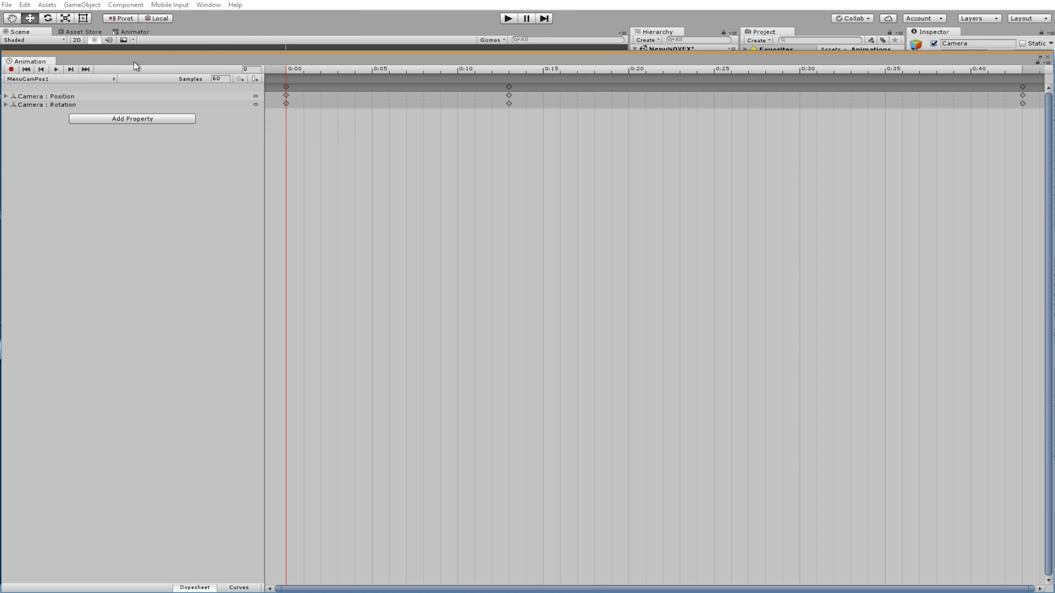
{"action": "left_click_drag", "start_coordinate": [2, 54], "coordinate": [246, 169]}
{"action": "left_click_drag", "start_coordinate": [341, 166], "coordinate": [308, 96]}
{"action": "left_click_drag", "start_coordinate": [121, 92], "coordinate": [607, 131]}
Scrub through the MenuCamPos1, MenuCamPos2 and MenuCamIdle clips to preview each camera move.
{"action": "left_click_drag", "start_coordinate": [752, 144], "coordinate": [888, 156]}
{"action": "left_click", "coordinate": [628, 152]}
{"action": "left_click", "coordinate": [591, 184]}
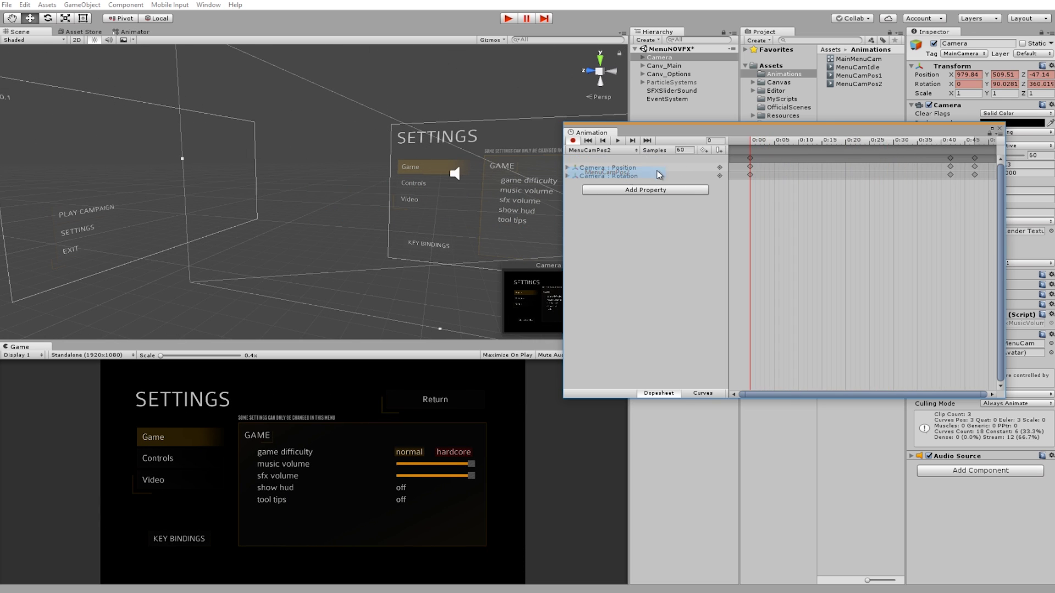
{"action": "left_click", "coordinate": [757, 140]}
{"action": "left_click_drag", "start_coordinate": [757, 141], "coordinate": [970, 144]}
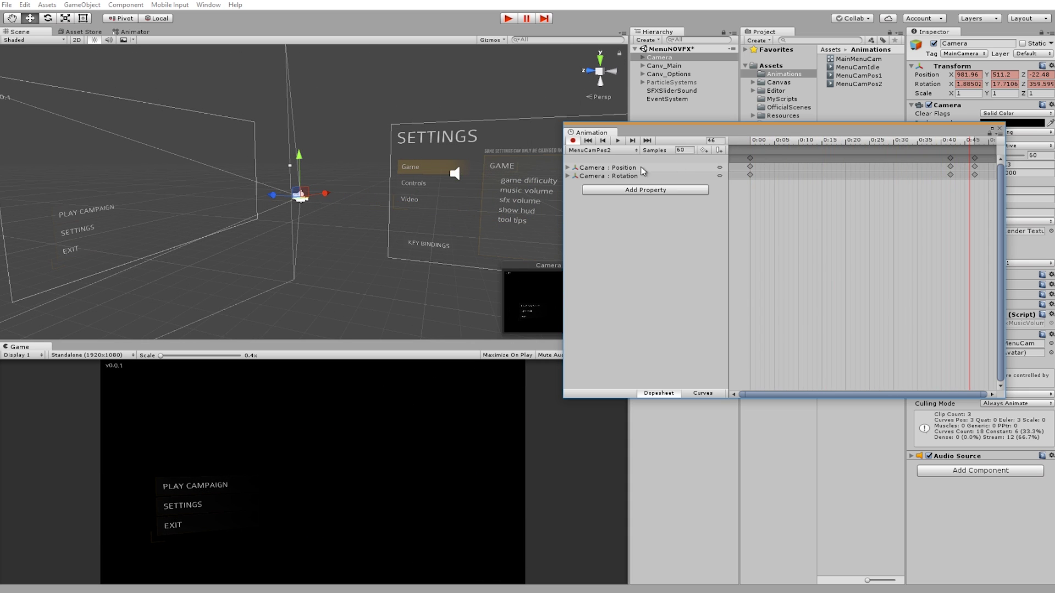
{"action": "left_click", "coordinate": [612, 151]}
{"action": "left_click", "coordinate": [626, 184]}
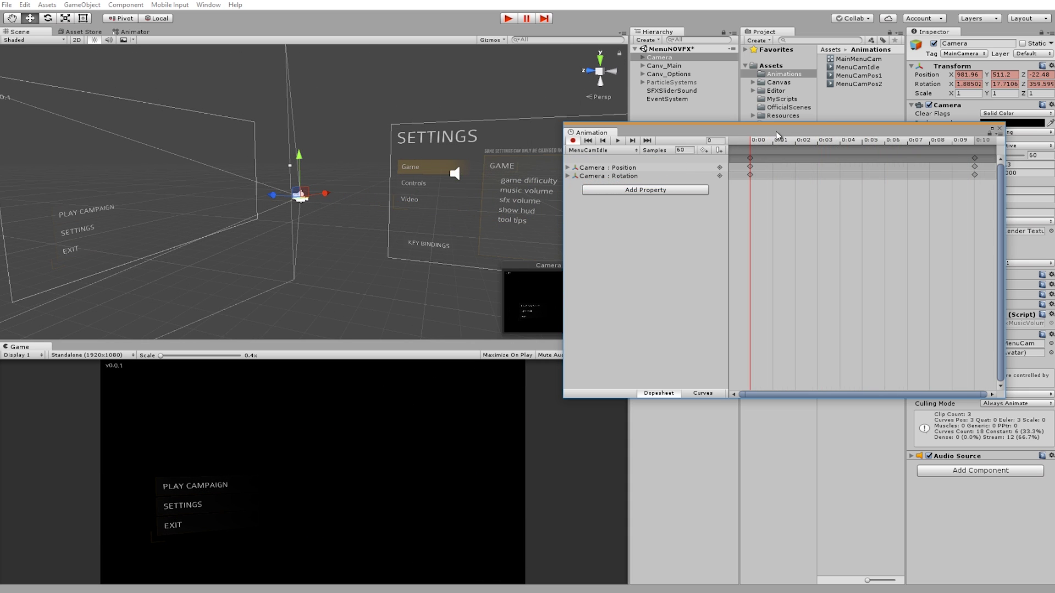
{"action": "left_click", "coordinate": [824, 144]}
{"action": "left_click_drag", "start_coordinate": [832, 150], "coordinate": [759, 164]}
Close the Animation window and rearrange the MenuCamIdle, MenuCamPos1 and MenuCamPos2 nodes in the Animator.
{"action": "left_click", "coordinate": [1001, 128]}
{"action": "left_click", "coordinate": [133, 31]}
{"action": "middle_click_drag", "start_coordinate": [328, 187], "coordinate": [292, 176]}
{"action": "left_click", "coordinate": [369, 222]}
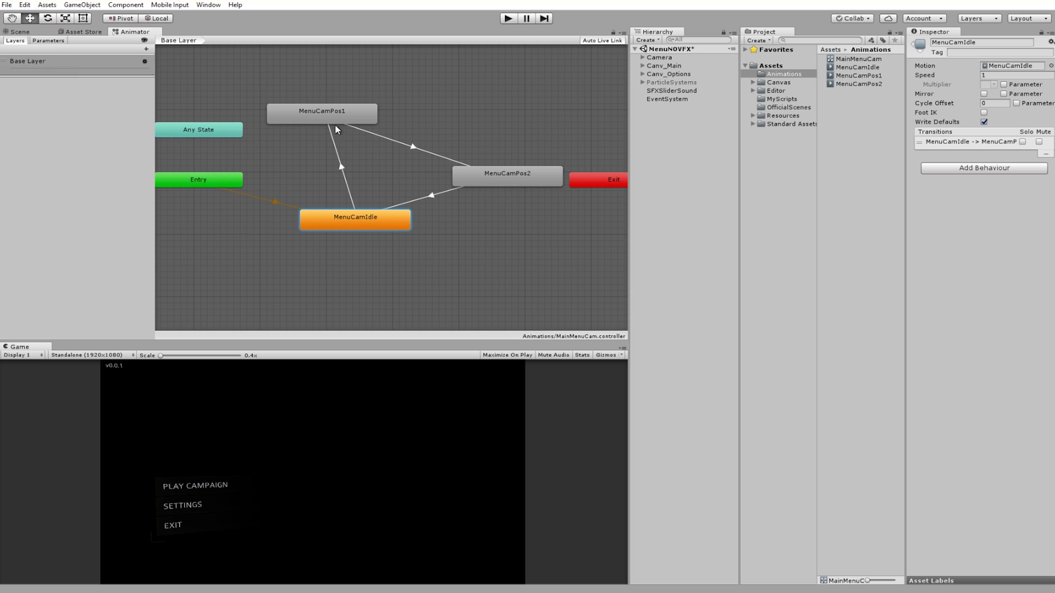
{"action": "left_click_drag", "start_coordinate": [336, 118], "coordinate": [343, 130]}
{"action": "left_click_drag", "start_coordinate": [493, 177], "coordinate": [443, 158]}
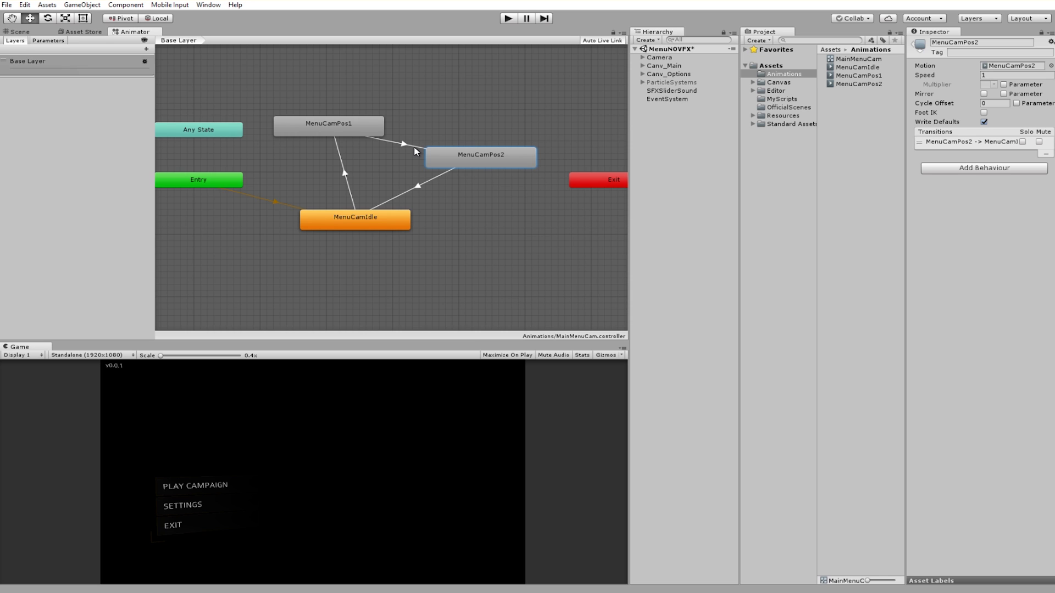
{"action": "middle_click_drag", "start_coordinate": [418, 106], "coordinate": [401, 164]}
{"action": "left_click_drag", "start_coordinate": [439, 221], "coordinate": [404, 121]}
Inspect the MenuCamPos1→MenuCamPos2 transition, abandon a new transition from MenuCamPos2, and reposition the nodes.
{"action": "left_click", "coordinate": [333, 171]}
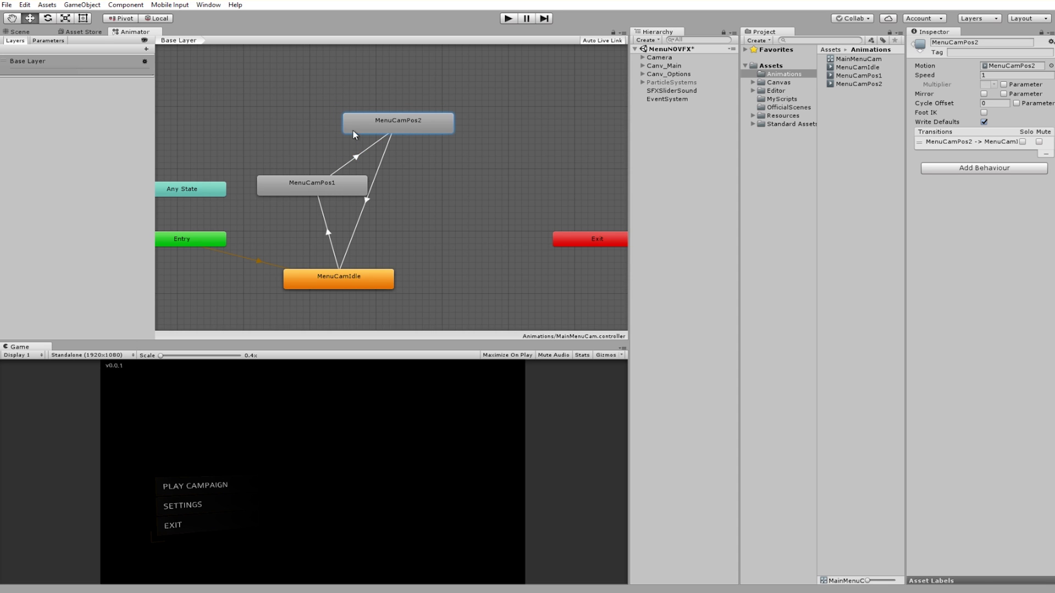
{"action": "right_click", "coordinate": [391, 130]}
{"action": "left_click", "coordinate": [418, 137]}
{"action": "left_click", "coordinate": [352, 187]}
{"action": "right_click", "coordinate": [402, 218]}
{"action": "left_click_drag", "start_coordinate": [420, 125], "coordinate": [475, 218]}
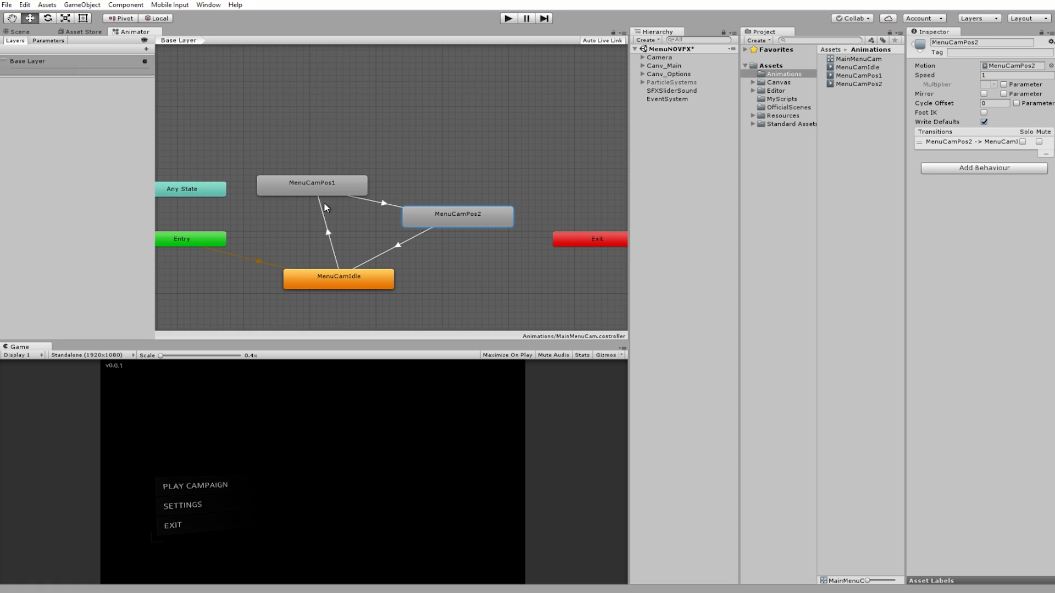
{"action": "mouse_move", "coordinate": [315, 183]}
{"action": "left_mouse_down"}
{"action": "mouse_move", "coordinate": [356, 177]}
{"action": "mouse_move", "coordinate": [326, 173]}
{"action": "left_mouse_up"}
{"action": "left_click_drag", "start_coordinate": [451, 217], "coordinate": [444, 224]}
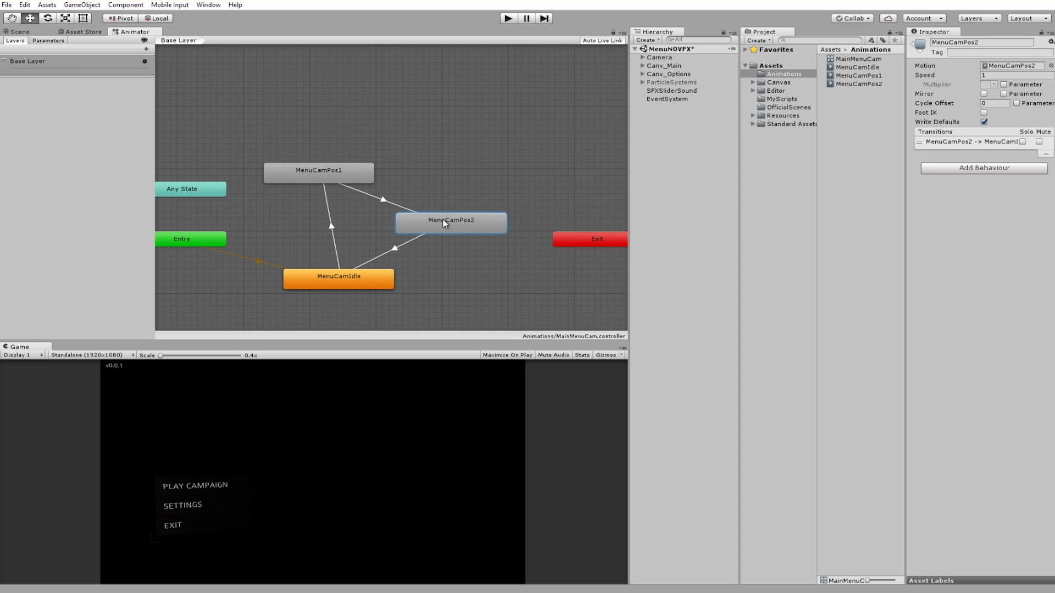
Review the MenuCamPos1→MenuCamPos2 condition Animate Less 0.5 and show the controller's parameters.
{"action": "left_click", "coordinate": [384, 200]}
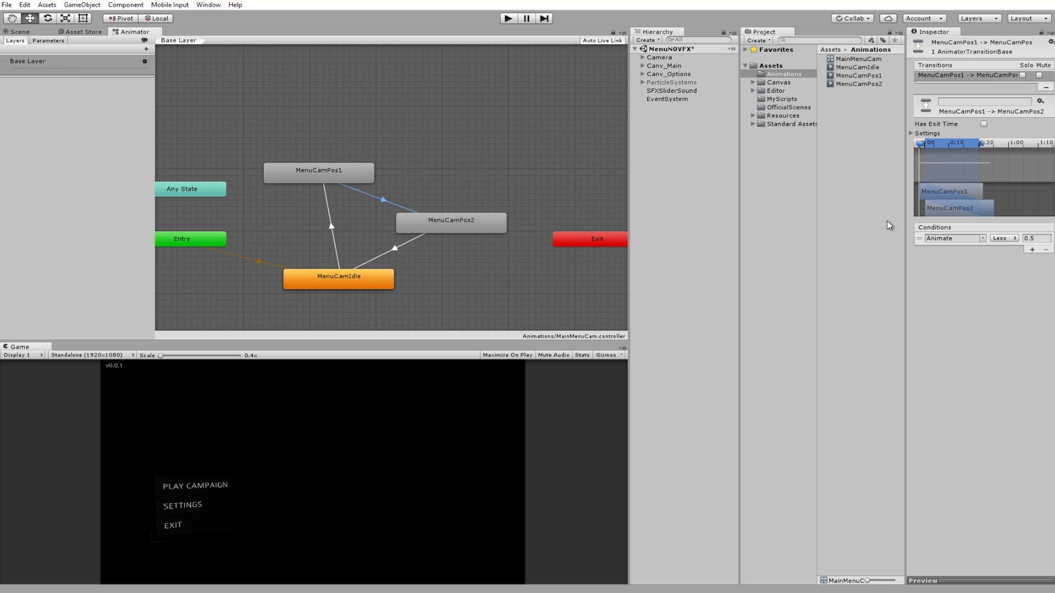
{"action": "left_click", "coordinate": [966, 241]}
{"action": "left_click", "coordinate": [50, 41]}
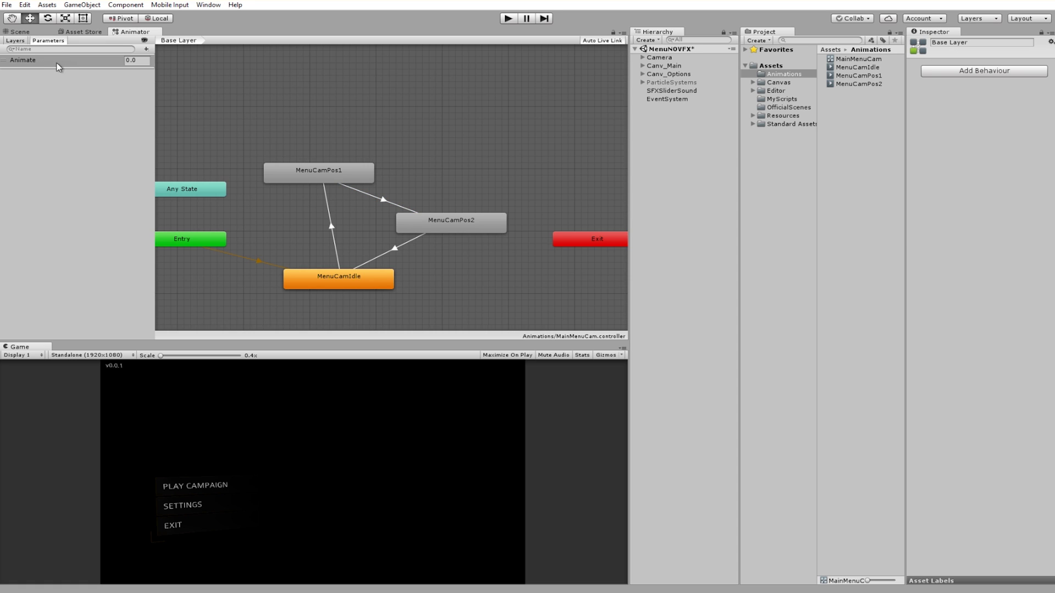
Look over the parameter types without adding one and check the Animate parameter's 0.0 value.
{"action": "left_click", "coordinate": [148, 51]}
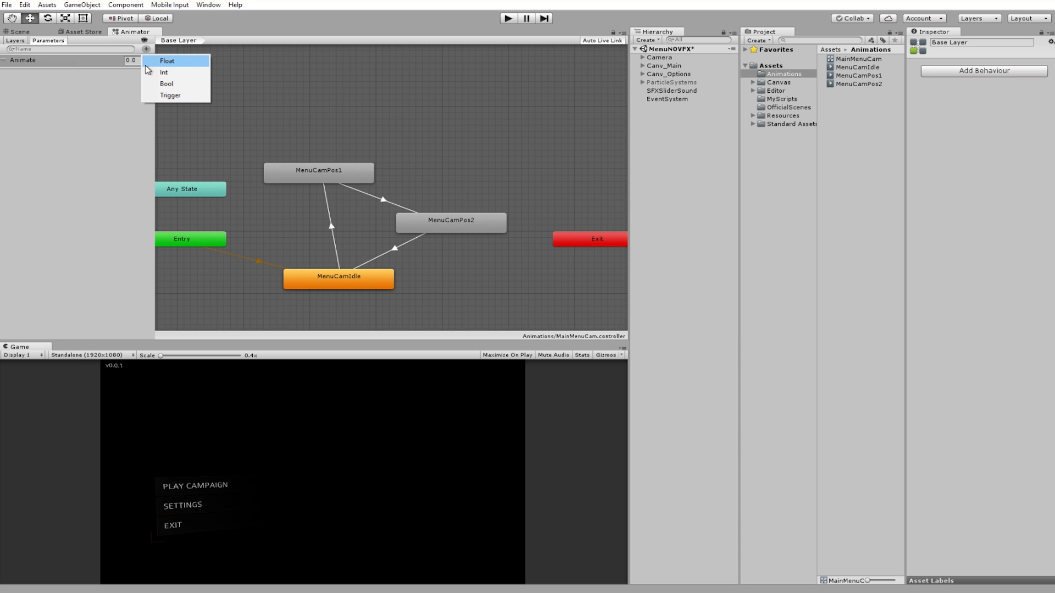
{"action": "key", "text": "Escape"}
{"action": "left_click", "coordinate": [132, 60]}
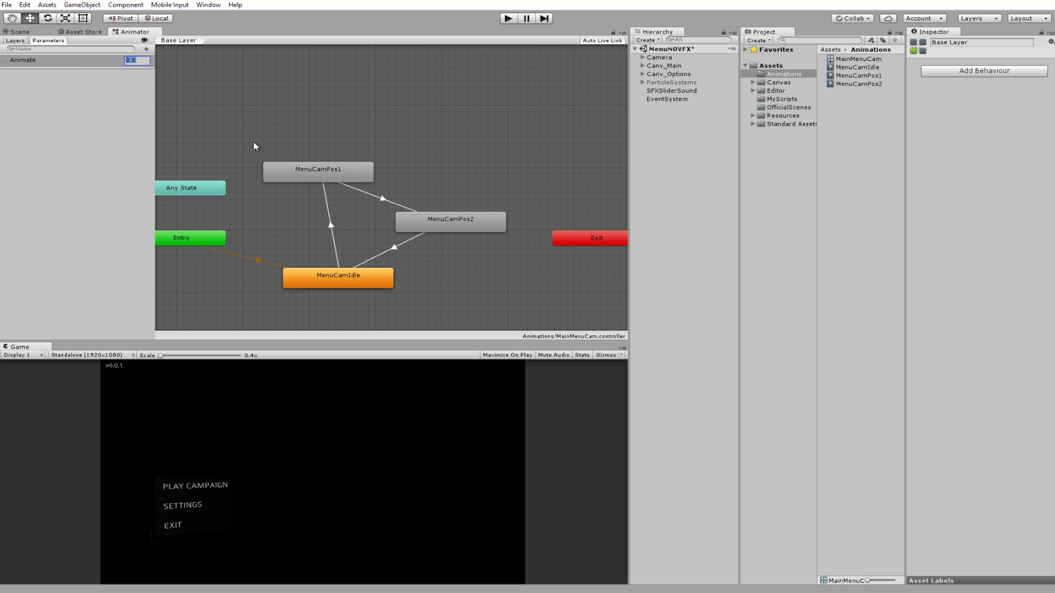
Read each camera transition's conditions, keep Has Exit Time on MenuCamPos2→MenuCamIdle, and return to the Scene view.
{"action": "left_click", "coordinate": [385, 206]}
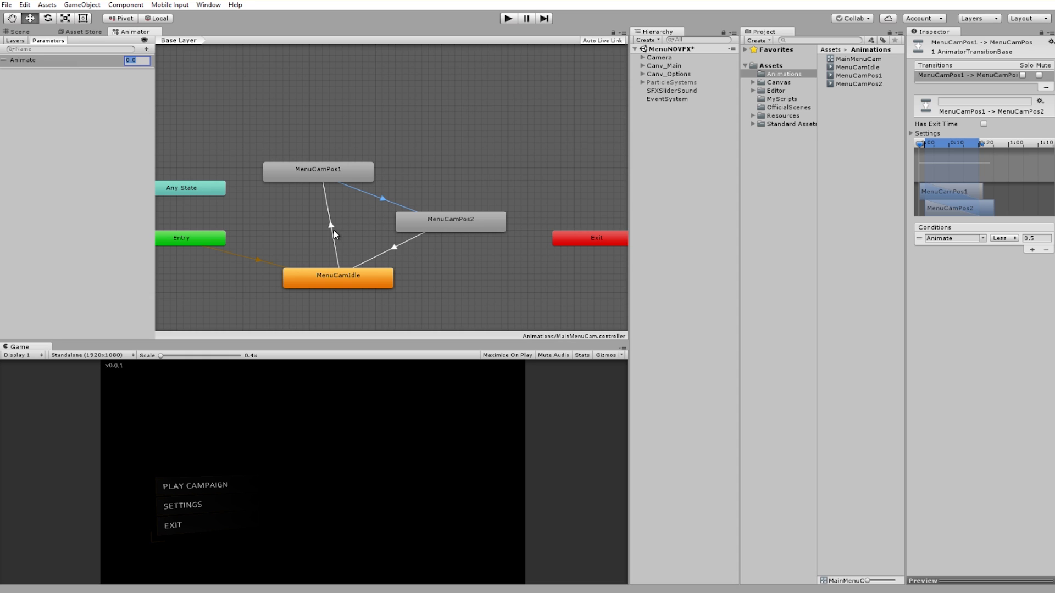
{"action": "left_click", "coordinate": [330, 230]}
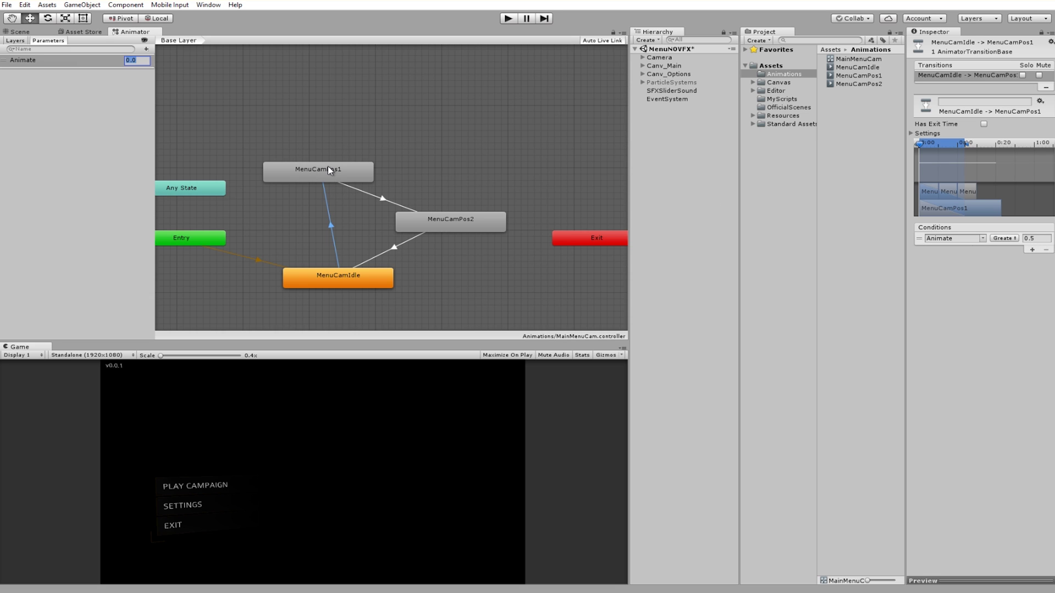
{"action": "left_click", "coordinate": [383, 198]}
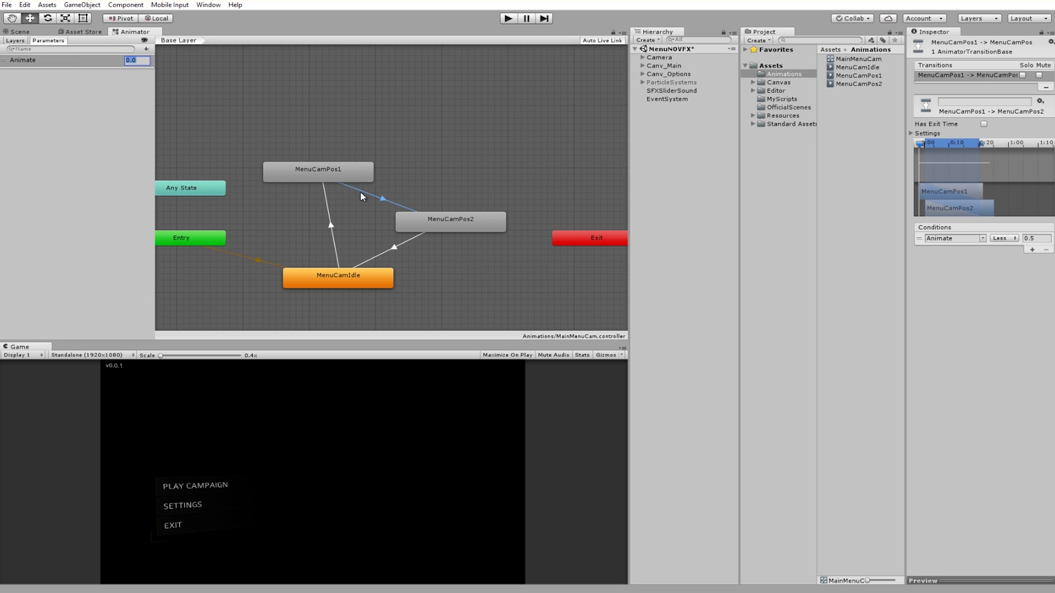
{"action": "left_click", "coordinate": [447, 222]}
{"action": "left_click", "coordinate": [400, 245]}
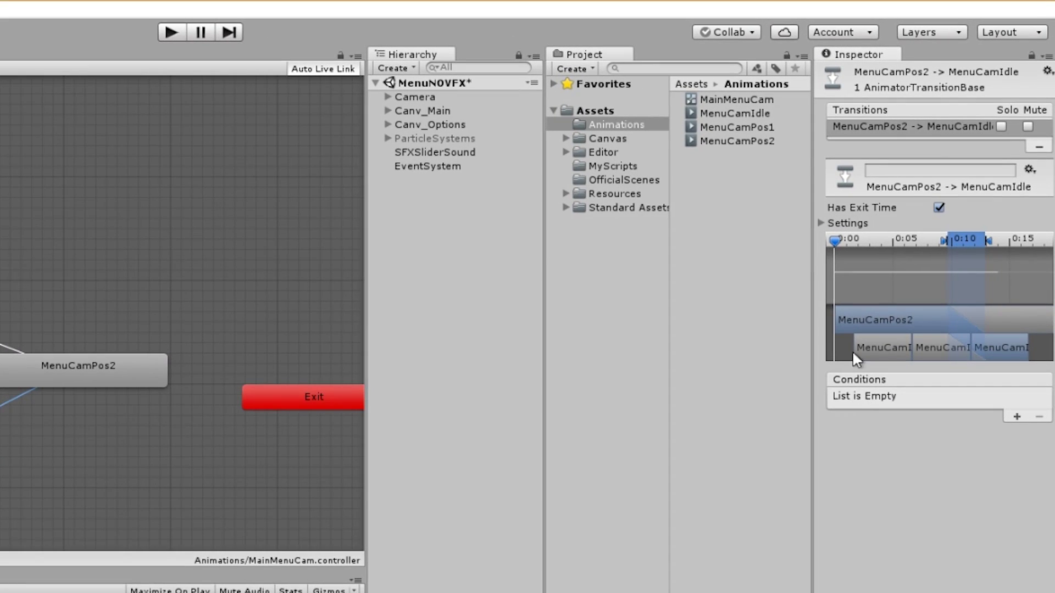
{"action": "left_click", "coordinate": [830, 226]}
{"action": "left_click", "coordinate": [939, 207]}
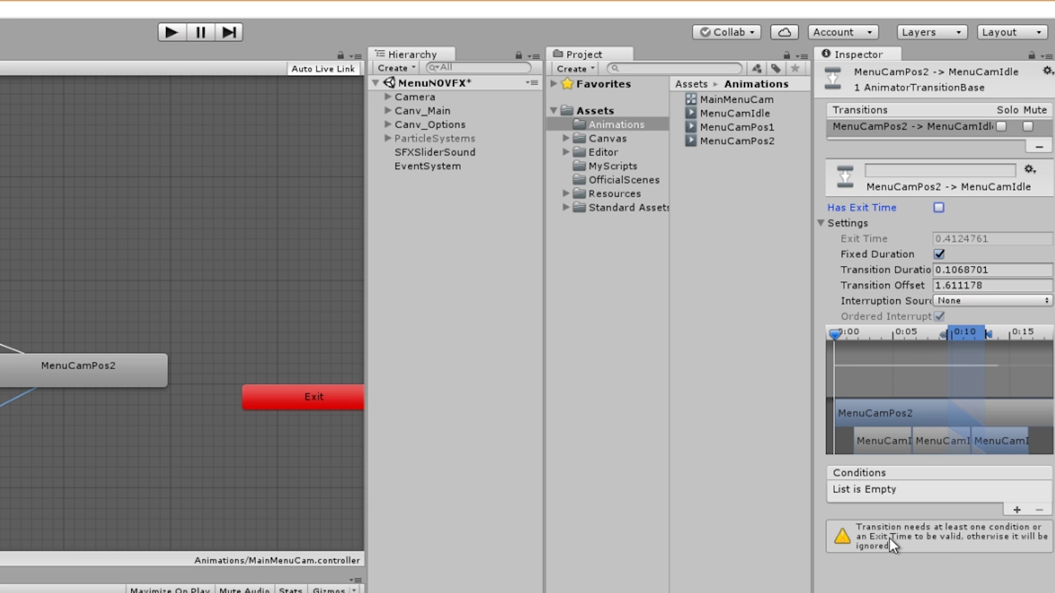
{"action": "left_click", "coordinate": [940, 208]}
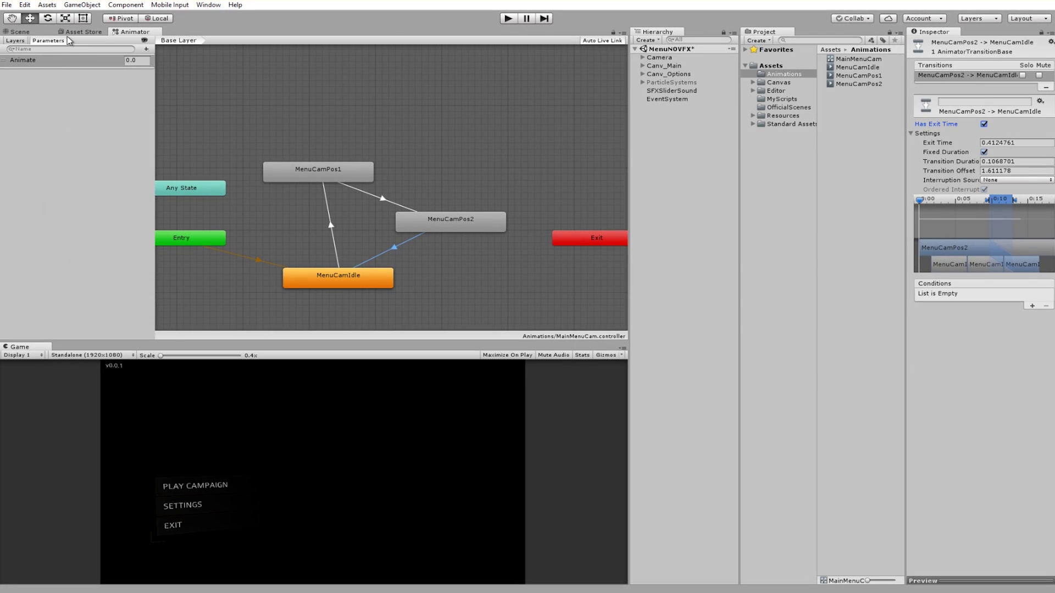
{"action": "left_click", "coordinate": [40, 33]}
Select the menu camera and view its MainMenuCam Animator graph with MenuCamIdle, MenuCamPos1 and MenuCamPos2.
{"action": "left_click", "coordinate": [299, 197]}
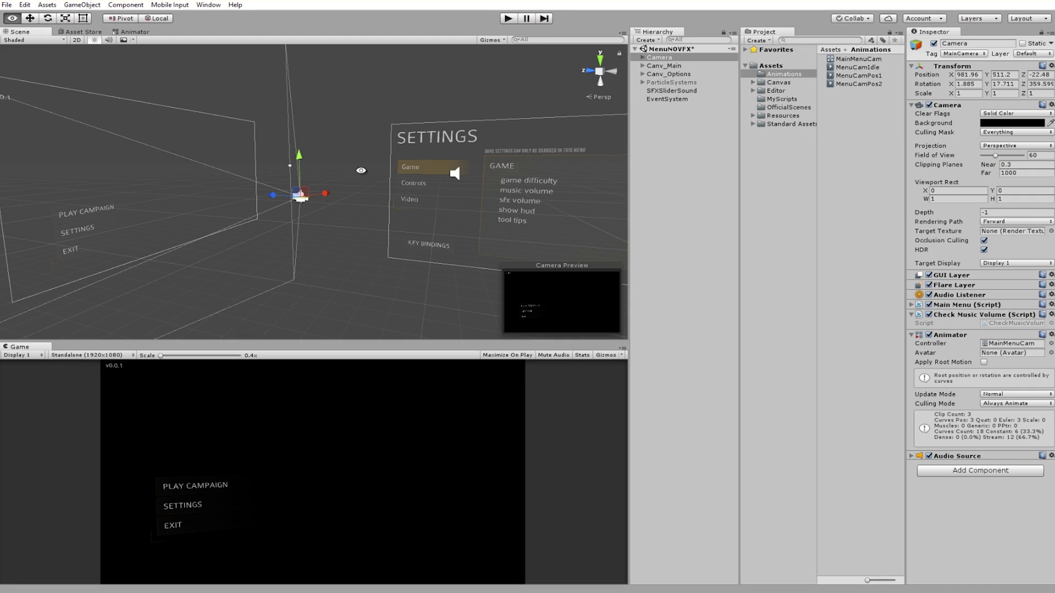
{"action": "left_click_drag", "start_coordinate": [301, 198], "coordinate": [344, 215], "text": "alt"}
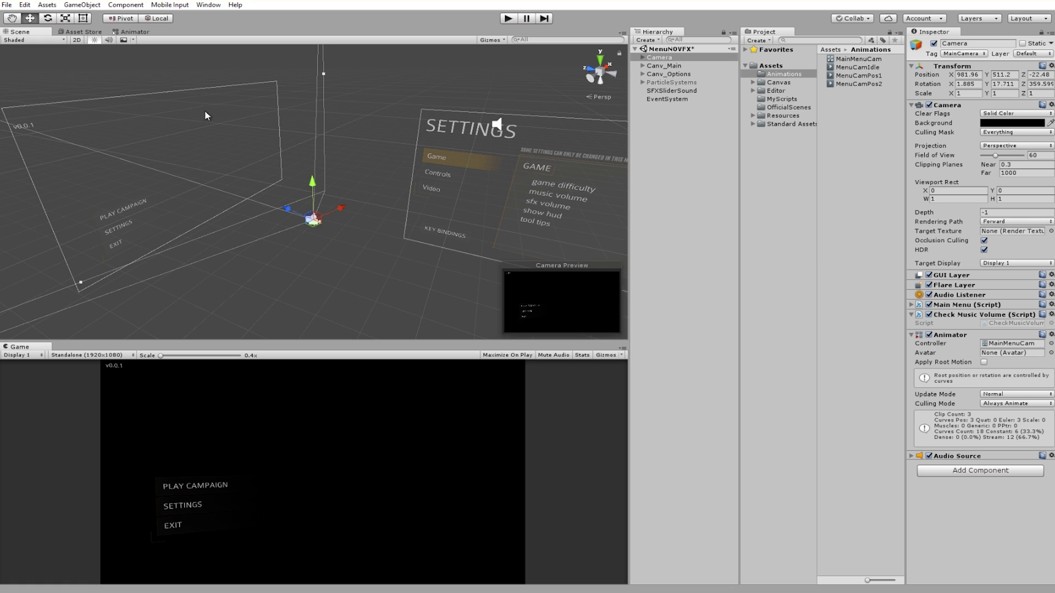
{"action": "left_click", "coordinate": [129, 32]}
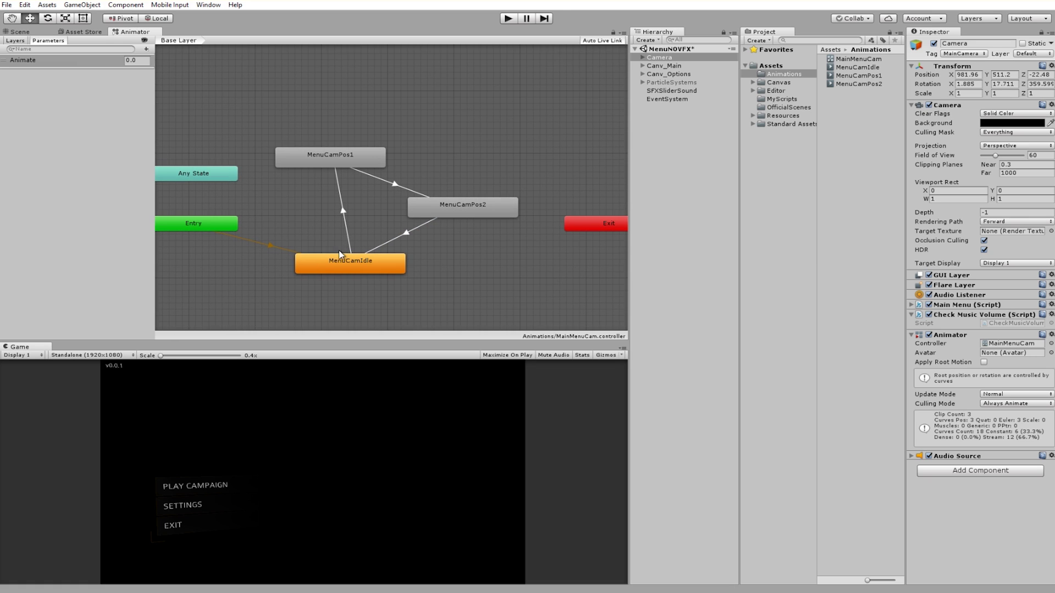
{"action": "right_click", "coordinate": [342, 260]}
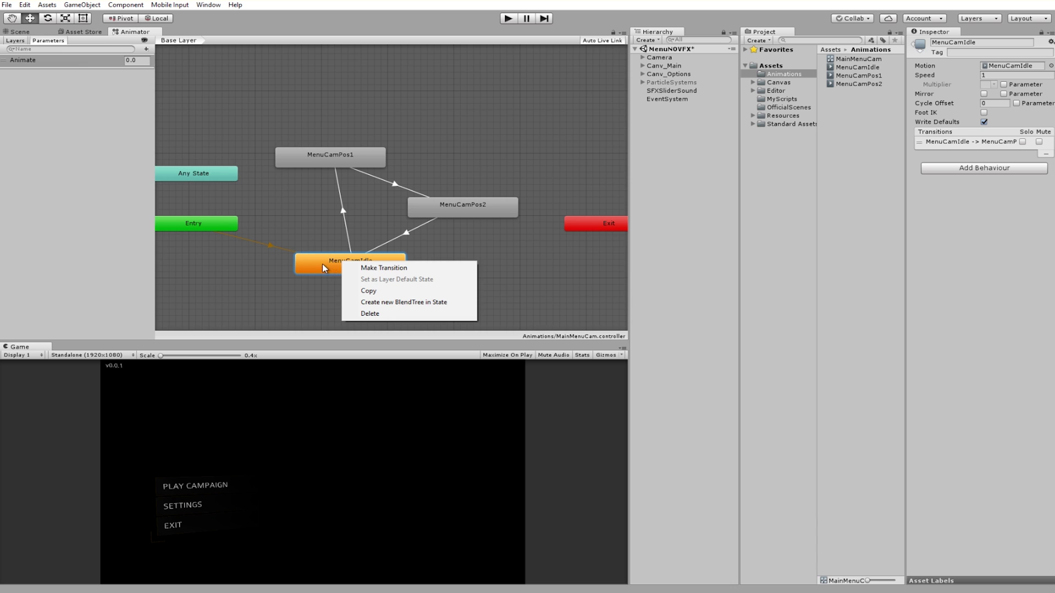
{"action": "left_click", "coordinate": [333, 249]}
{"action": "right_click", "coordinate": [336, 267]}
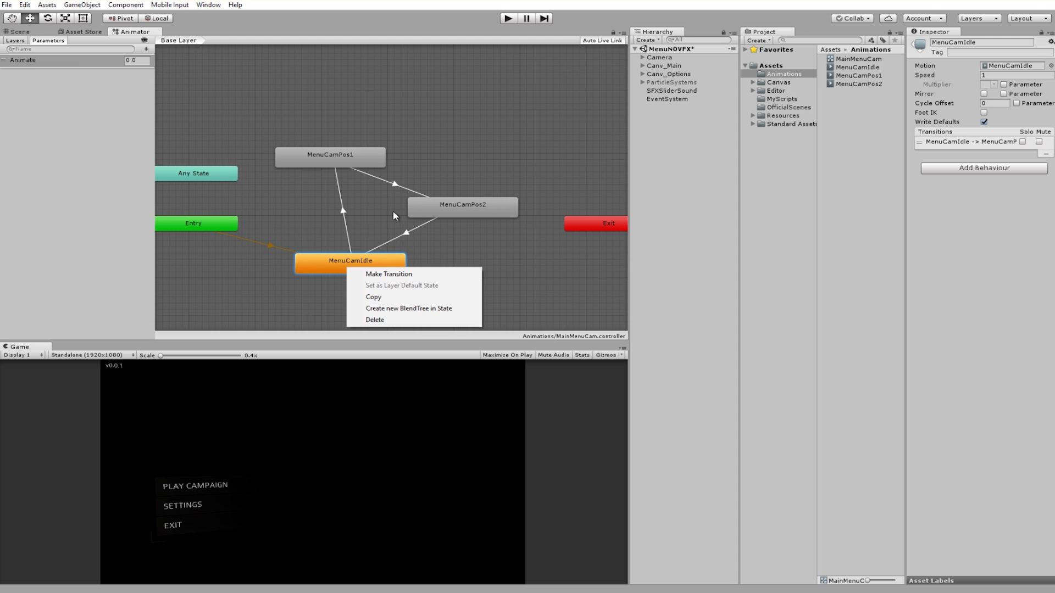
{"action": "left_click", "coordinate": [310, 198]}
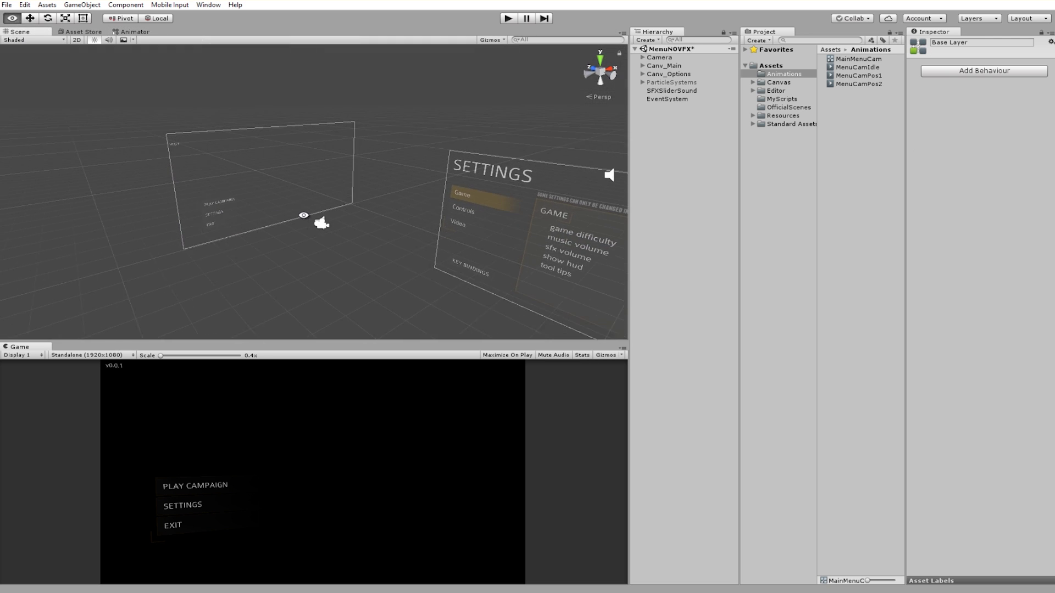
Frame Canv_Main, expand its children, and inspect the v0.0.1 Version text.
{"action": "right_click_drag", "start_coordinate": [303, 215], "coordinate": [325, 213]}
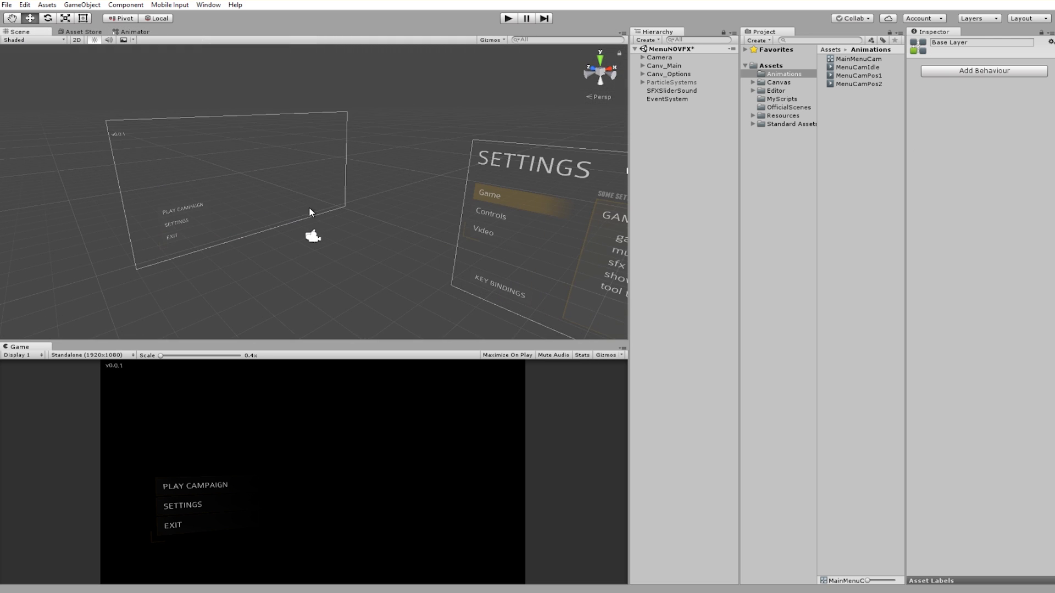
{"action": "left_click", "coordinate": [310, 213]}
{"action": "key", "text": "f"}
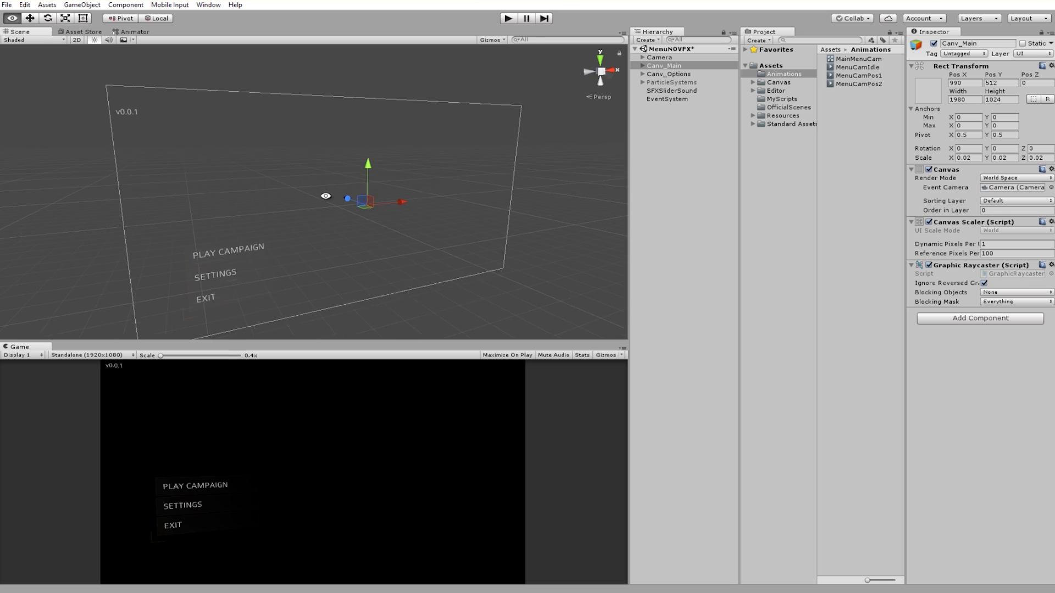
{"action": "left_click_drag", "start_coordinate": [326, 196], "coordinate": [334, 193], "text": "alt"}
{"action": "left_click", "coordinate": [642, 66]}
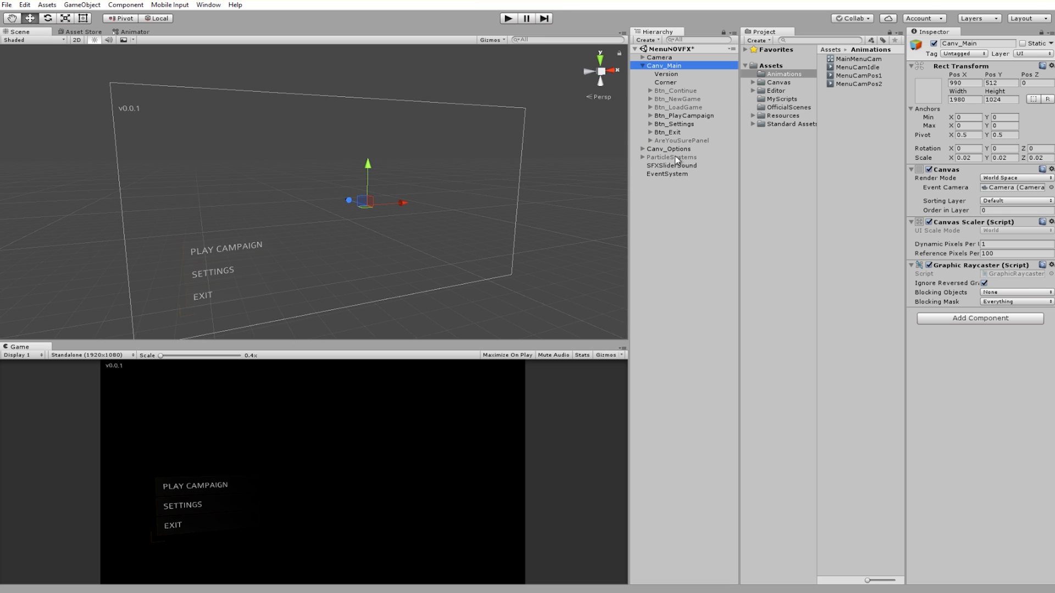
{"action": "left_click", "coordinate": [136, 112]}
{"action": "left_click_drag", "start_coordinate": [137, 113], "coordinate": [224, 134], "text": "alt"}
{"action": "left_click_drag", "start_coordinate": [167, 108], "coordinate": [379, 209], "text": "alt"}
Inspect the PLAY CAMPAIGN, SETTINGS and EXIT buttons and the Corner image, then re-frame Canv_Main.
{"action": "key", "text": "e"}
{"action": "left_click", "coordinate": [375, 222]}
{"action": "left_click", "coordinate": [412, 229]}
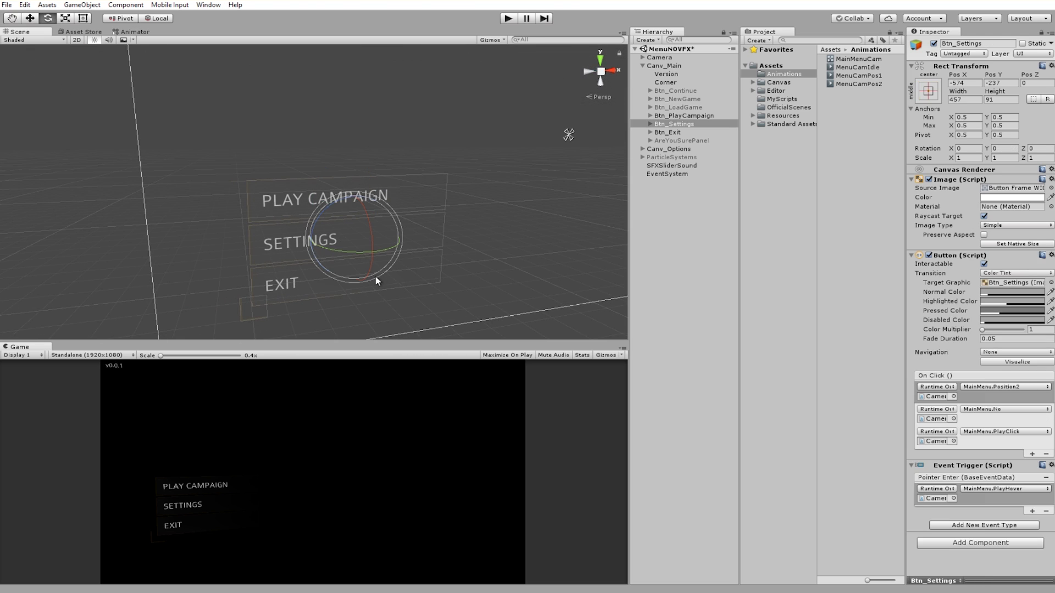
{"action": "key", "text": "r"}
{"action": "key", "text": "t"}
{"action": "left_click", "coordinate": [354, 285]}
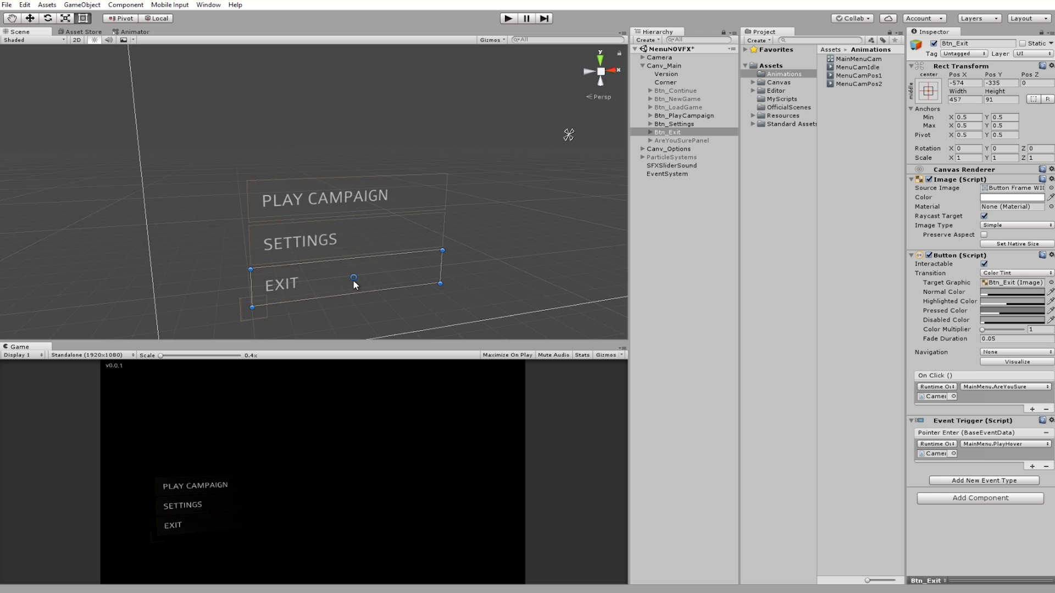
{"action": "left_click", "coordinate": [261, 320]}
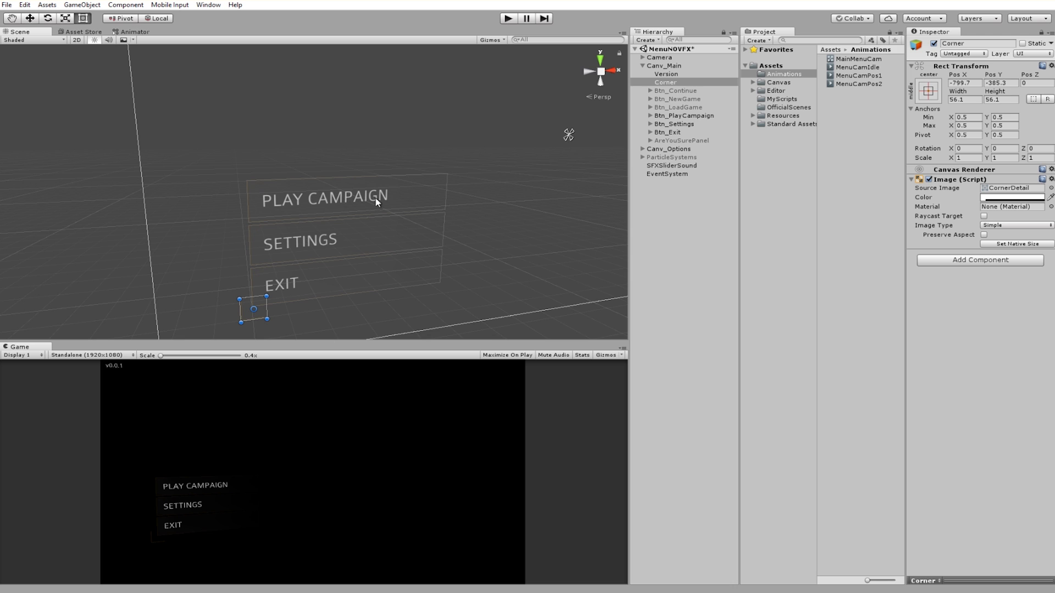
{"action": "left_click", "coordinate": [412, 204]}
{"action": "left_click", "coordinate": [412, 203]}
{"action": "key", "text": "f"}
{"action": "left_click", "coordinate": [82, 4]}
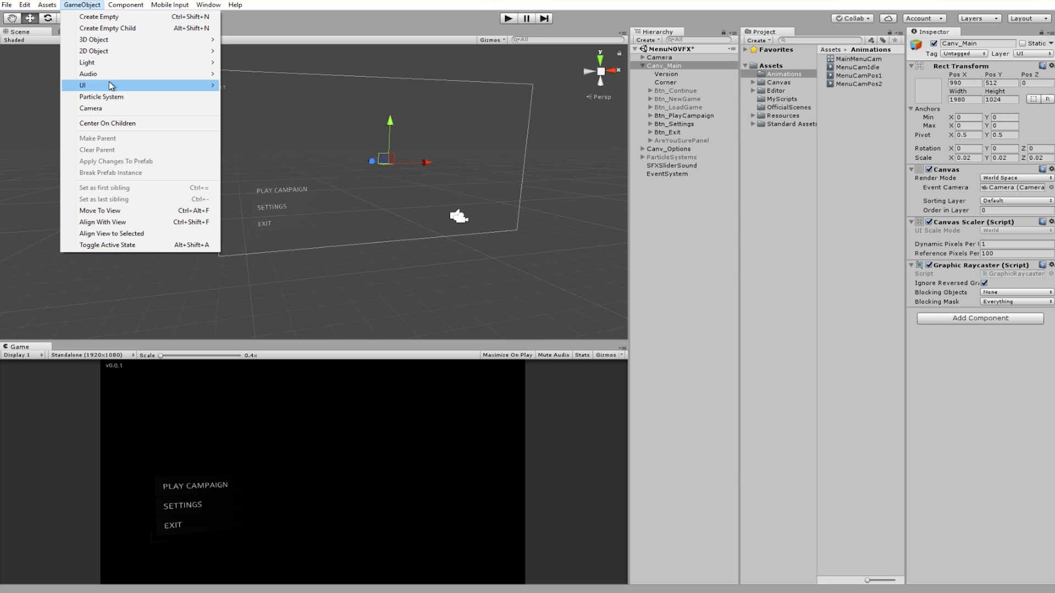
Create a UI Button on Canv_Main, place it above PLAY CAMPAIGN, and resize it to 457 by 102.
{"action": "mouse_move", "coordinate": [110, 85]}
{"action": "left_click", "coordinate": [247, 121]}
{"action": "key", "text": "f"}
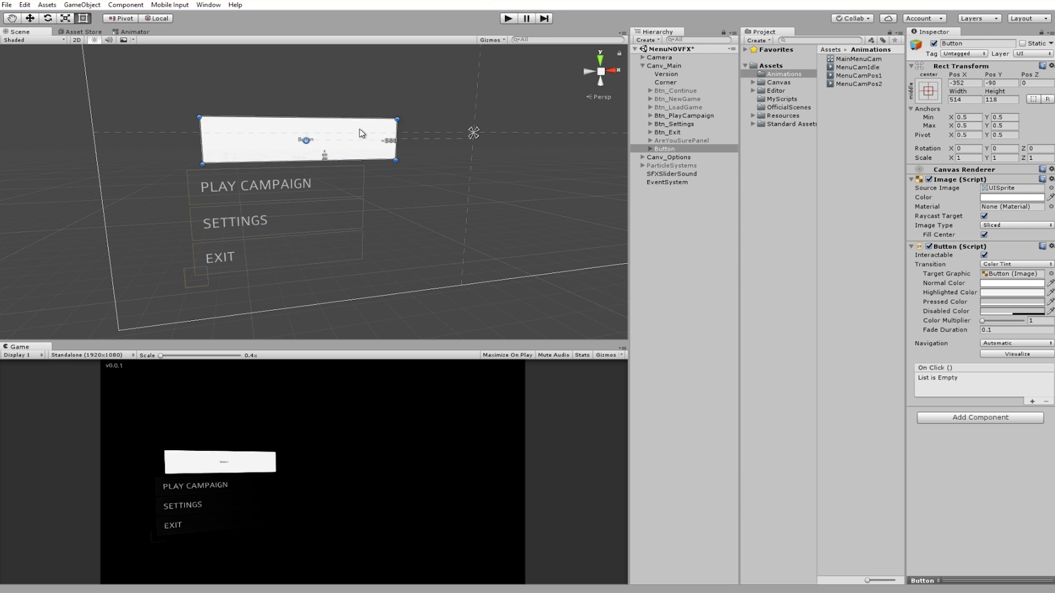
{"action": "mouse_move", "coordinate": [360, 130]}
{"action": "left_mouse_down"}
{"action": "mouse_move", "coordinate": [331, 144]}
{"action": "mouse_move", "coordinate": [342, 140]}
{"action": "mouse_move", "coordinate": [308, 137]}
{"action": "mouse_move", "coordinate": [354, 133]}
{"action": "left_mouse_up"}
{"action": "key", "text": "f"}
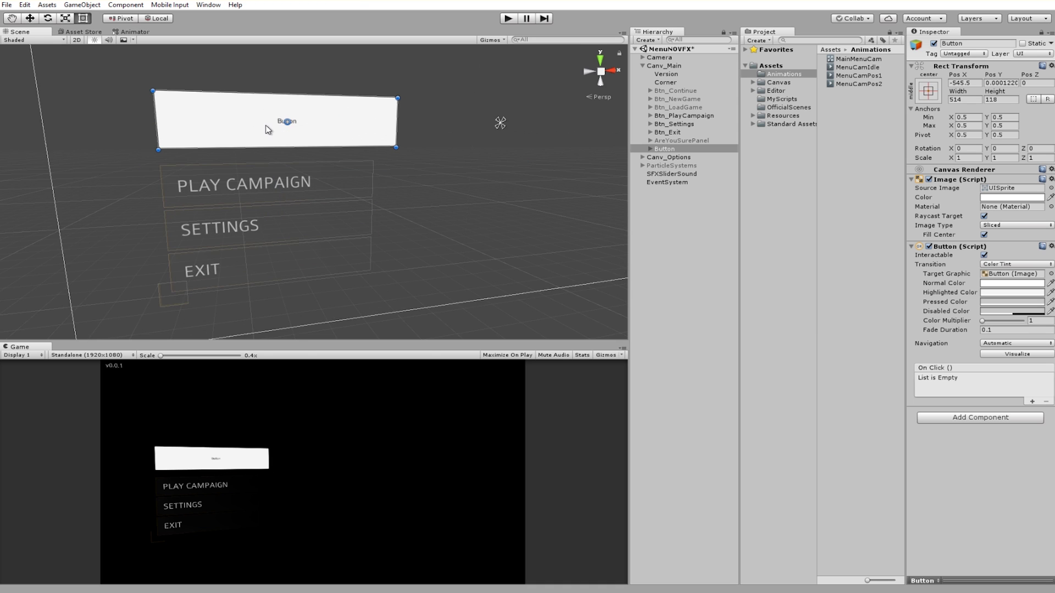
{"action": "scroll", "coordinate": [401, 234], "scroll_direction": "up", "scroll_amount": 10}
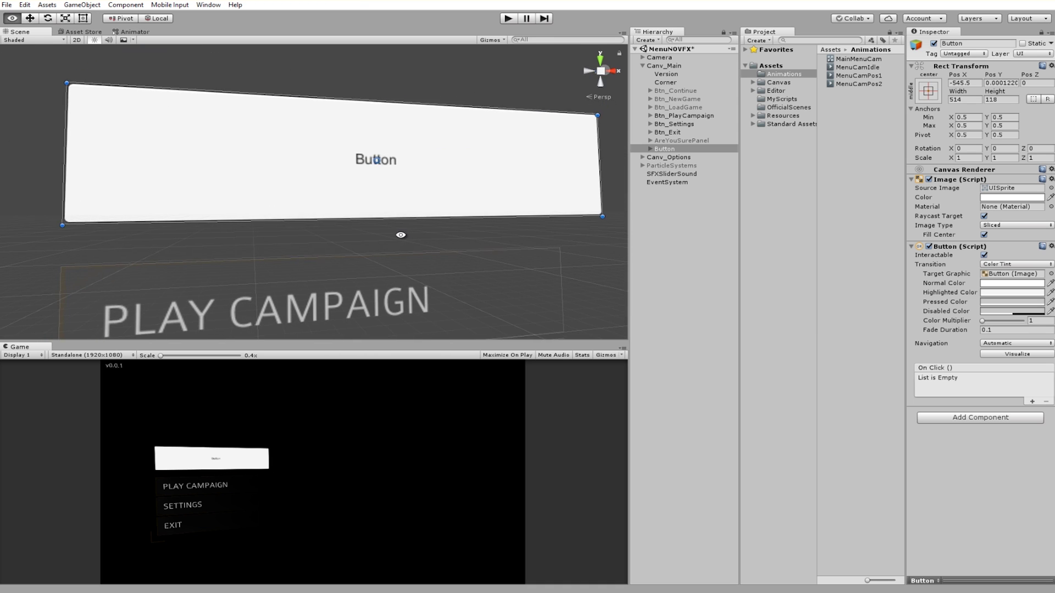
{"action": "scroll", "coordinate": [400, 234], "scroll_direction": "down", "scroll_amount": 8}
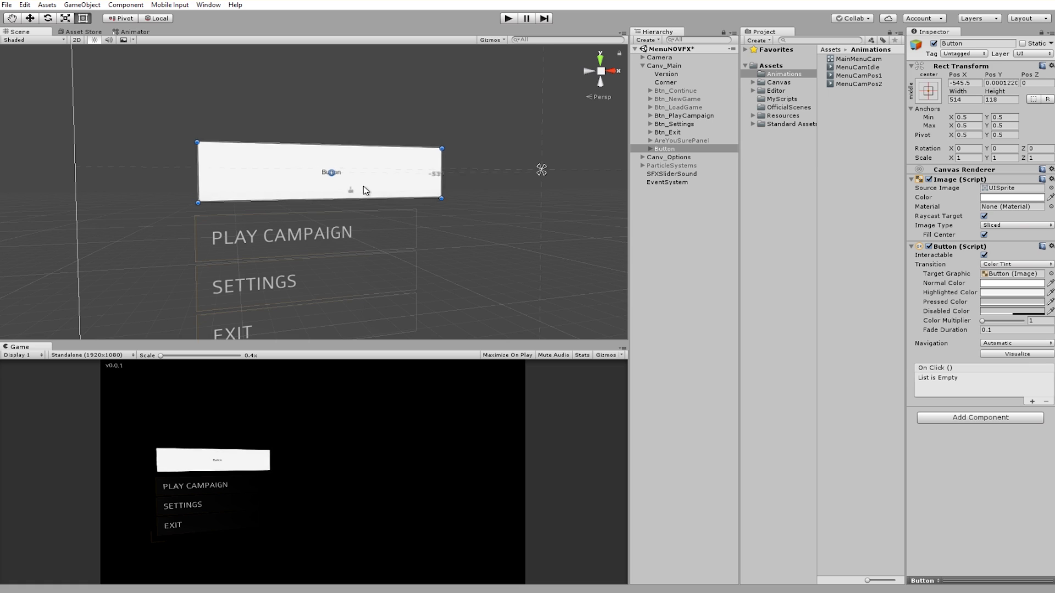
{"action": "left_click_drag", "start_coordinate": [366, 191], "coordinate": [356, 198]}
{"action": "left_click_drag", "start_coordinate": [438, 208], "coordinate": [416, 201]}
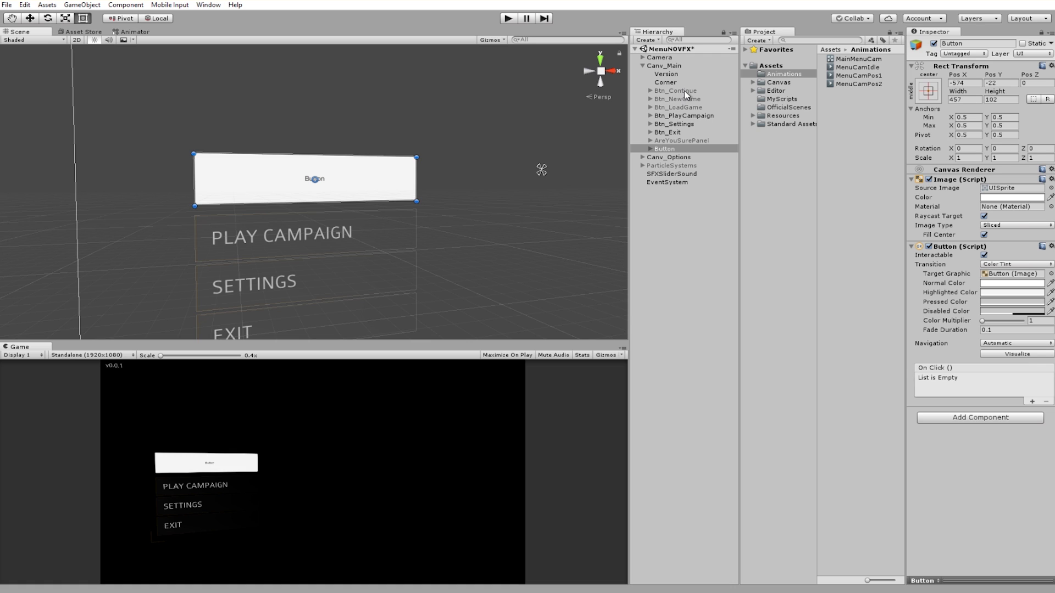
Try moving Btn_PlayCampaign to the scene root, undo it, and reselect the new button.
{"action": "left_click_drag", "start_coordinate": [686, 95], "coordinate": [688, 116]}
{"action": "left_click", "coordinate": [696, 115]}
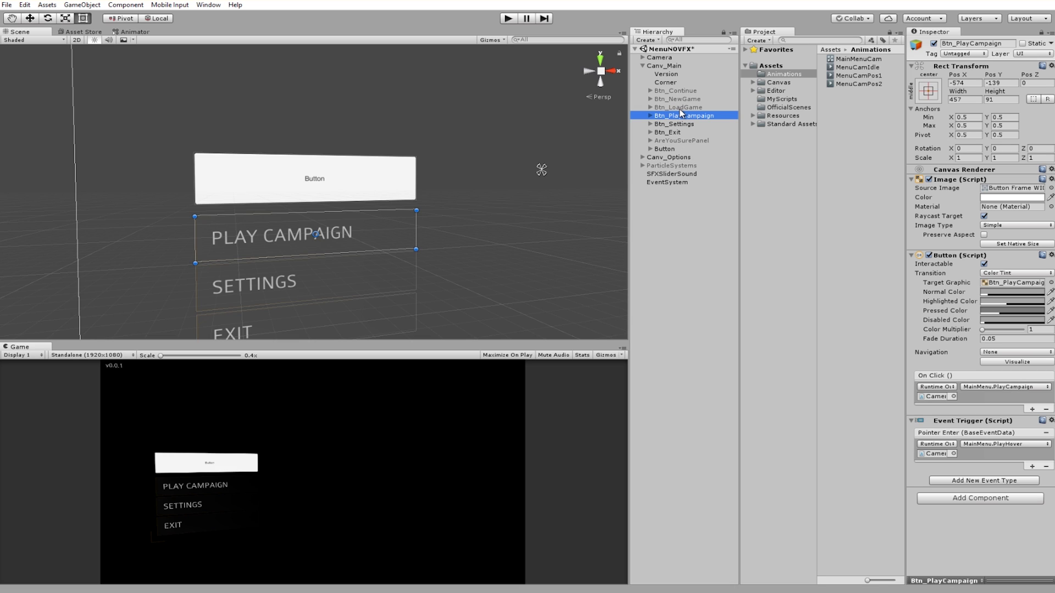
{"action": "left_click_drag", "start_coordinate": [682, 113], "coordinate": [690, 212]}
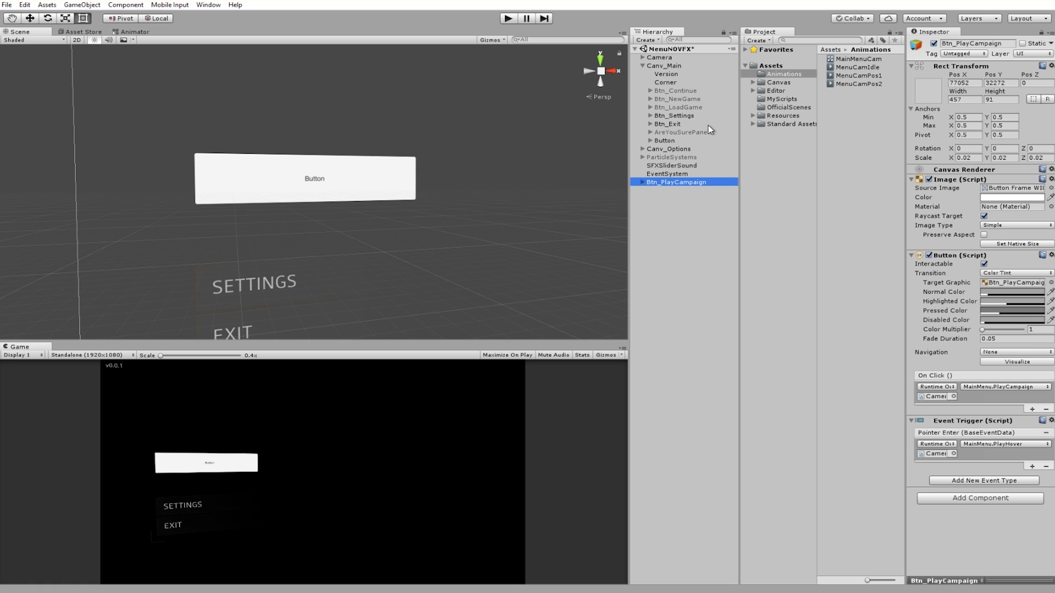
{"action": "key", "text": "ctrl+z"}
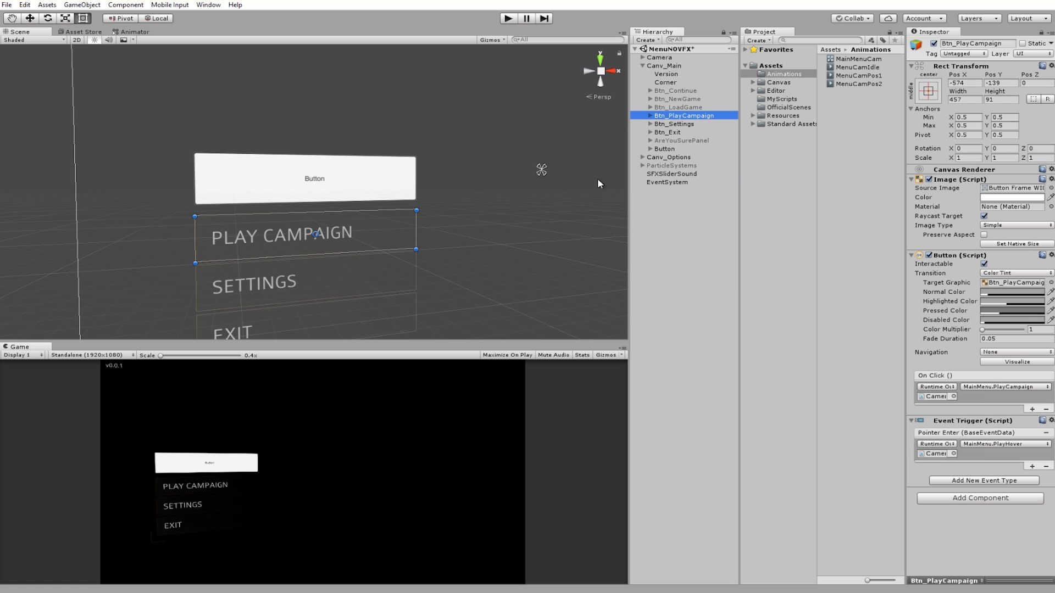
{"action": "right_click_drag", "start_coordinate": [598, 184], "coordinate": [529, 214]}
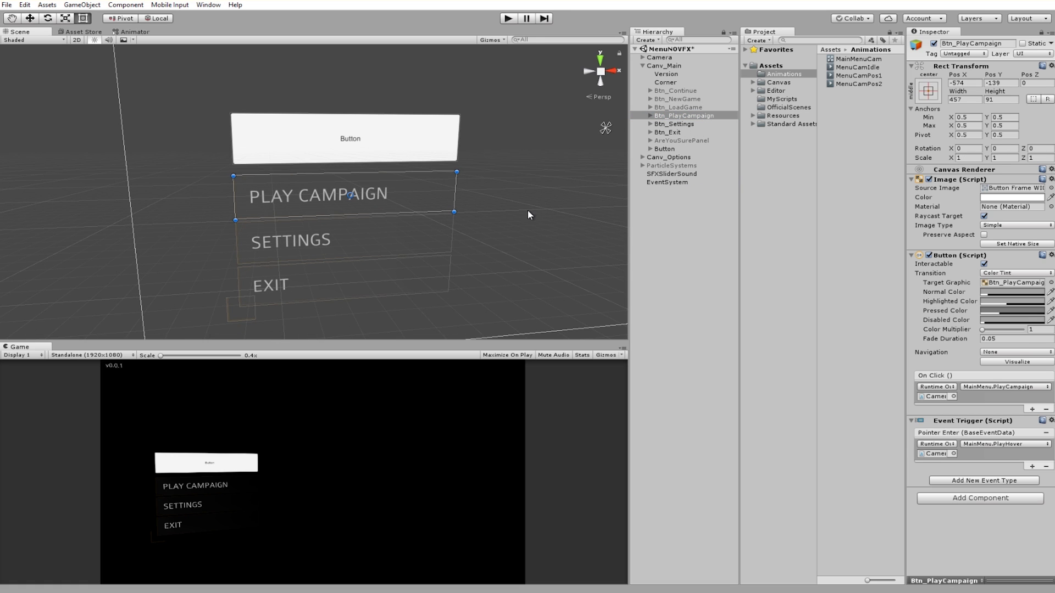
{"action": "left_click", "coordinate": [378, 151]}
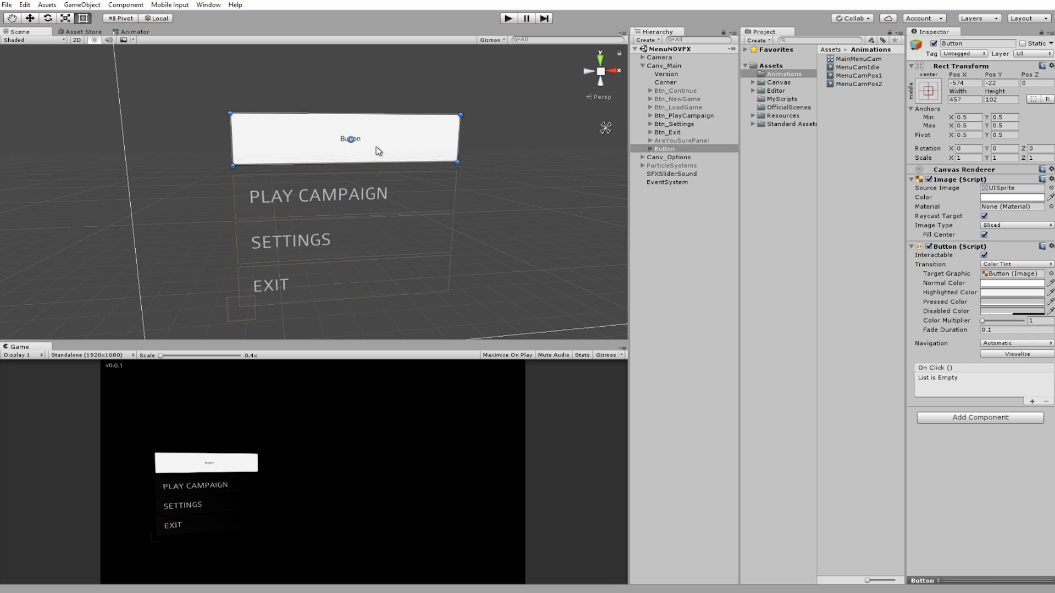
Drag Button Frame WIDE from Assets/Canvas/UIDetails into the new button's Source Image field.
{"action": "left_click", "coordinate": [1012, 189]}
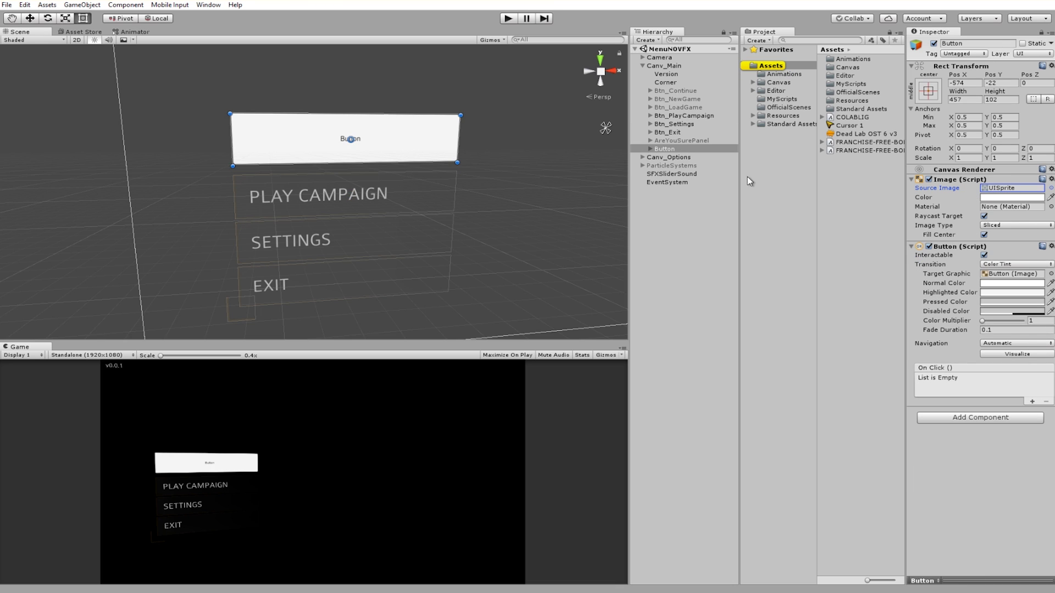
{"action": "left_click", "coordinate": [779, 82]}
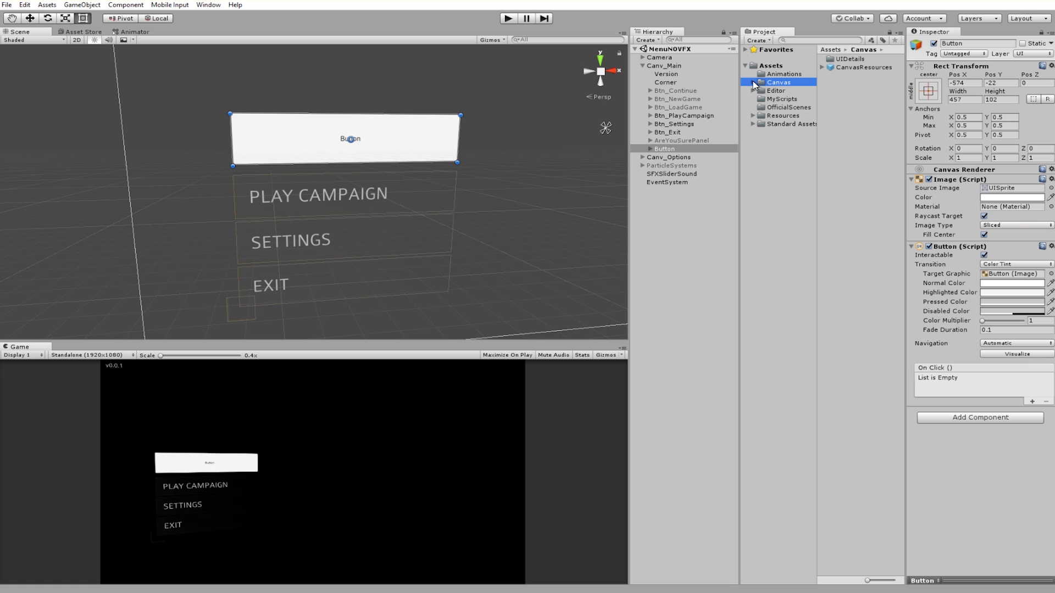
{"action": "left_click", "coordinate": [753, 82]}
{"action": "left_click", "coordinate": [790, 91]}
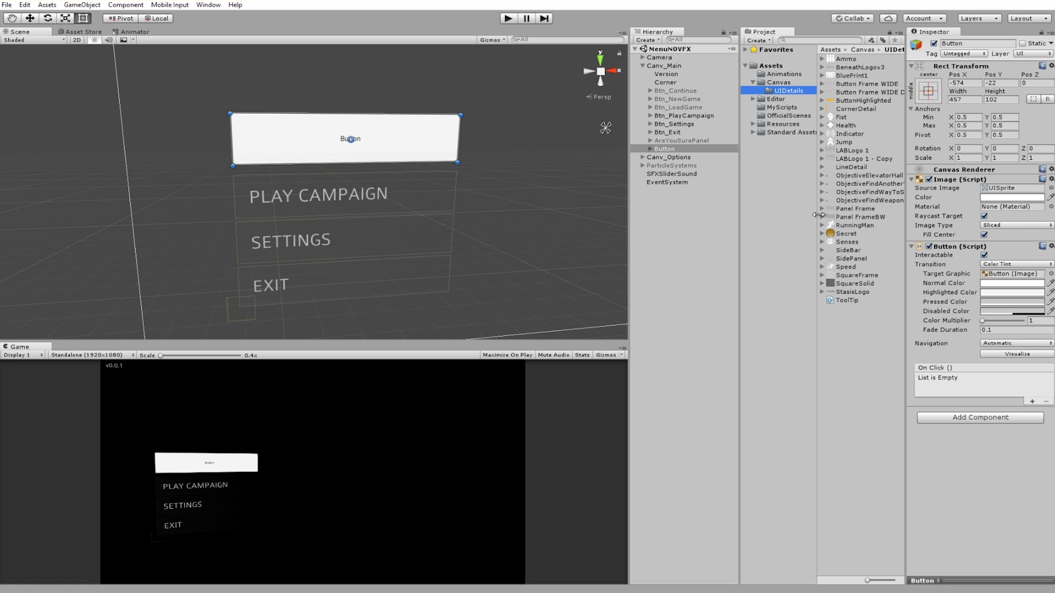
{"action": "left_click_drag", "start_coordinate": [818, 218], "coordinate": [792, 218]}
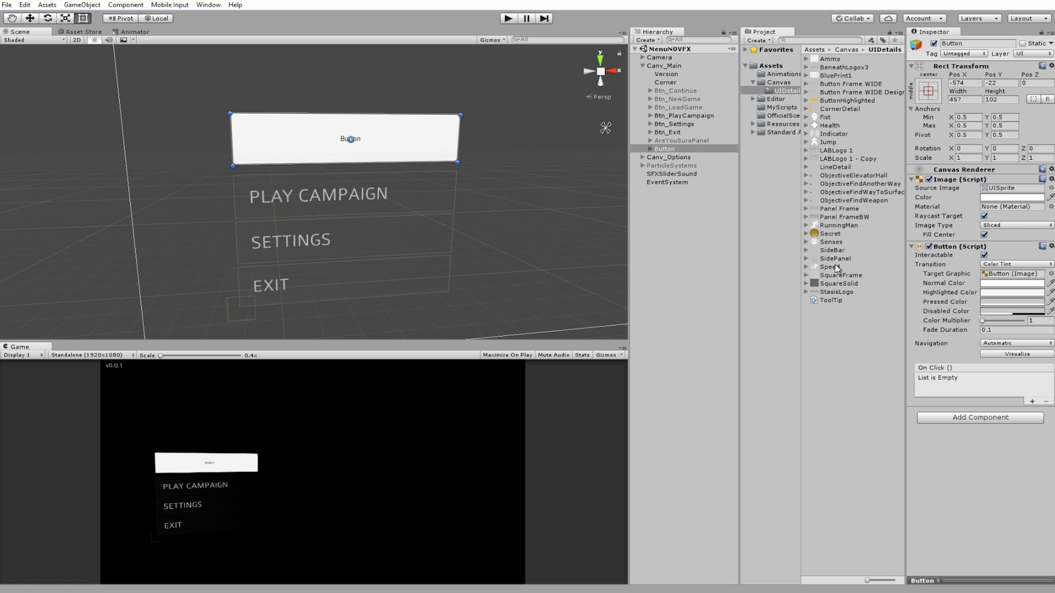
{"action": "left_click_drag", "start_coordinate": [905, 209], "coordinate": [887, 207]}
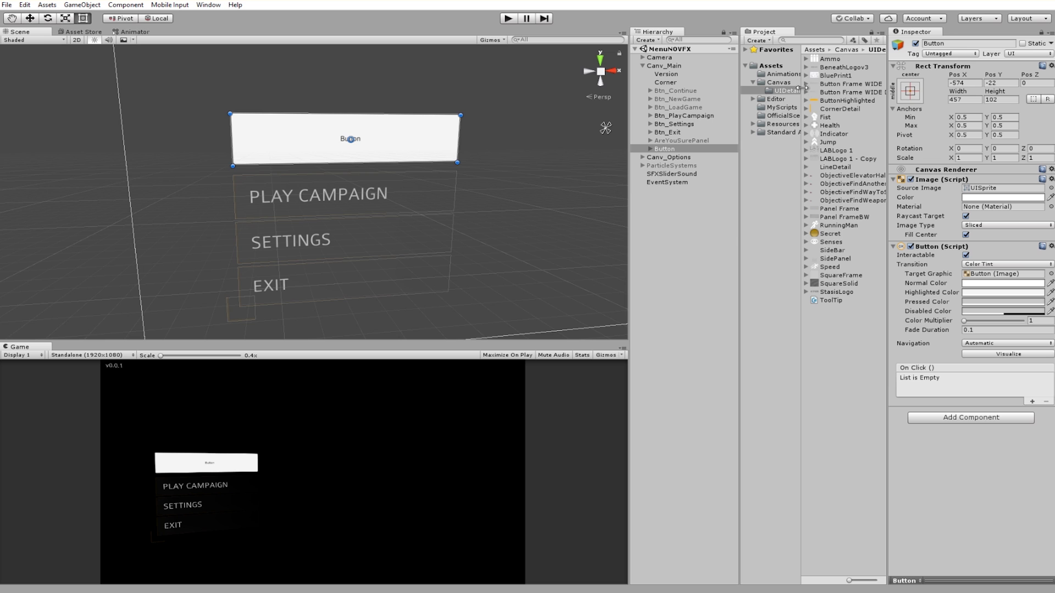
{"action": "left_click_drag", "start_coordinate": [839, 83], "coordinate": [997, 188]}
{"action": "key", "text": "f"}
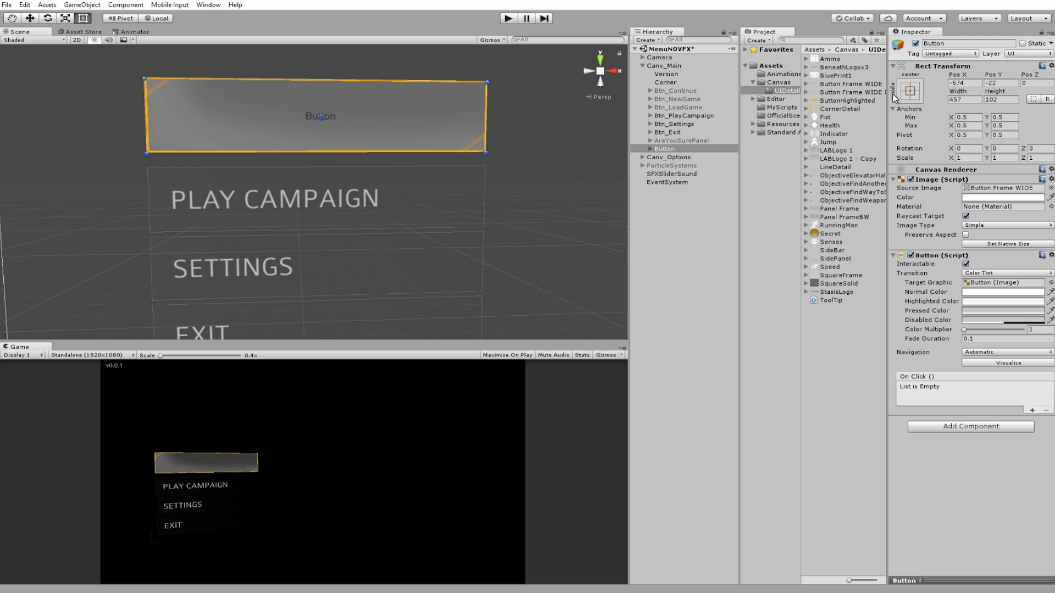
{"action": "left_click_drag", "start_coordinate": [888, 100], "coordinate": [997, 190]}
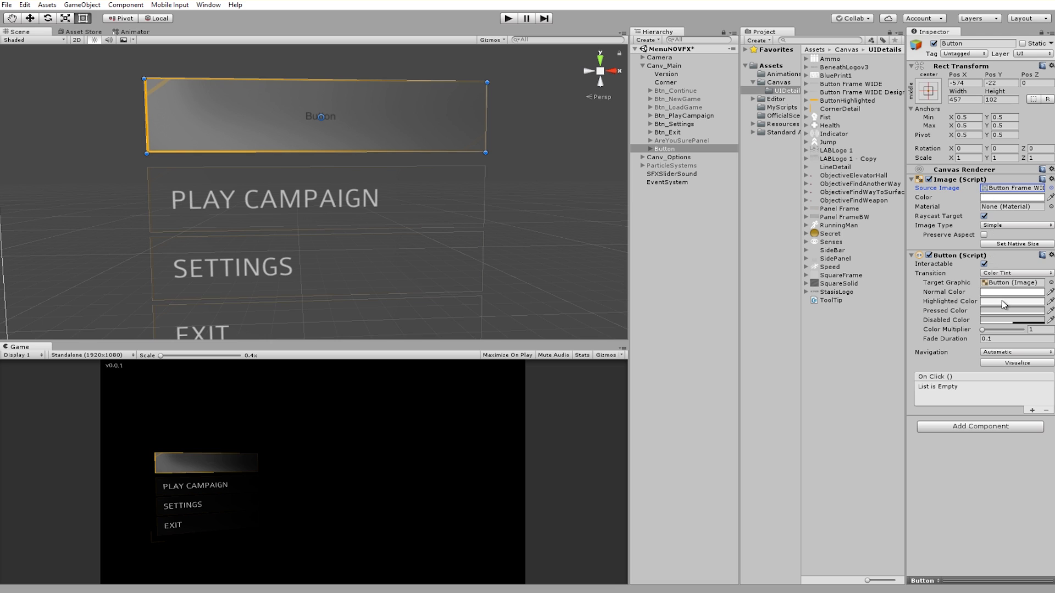
Try a red tint on the test button's image colour, then undo it and close the picker.
{"action": "left_click", "coordinate": [997, 198]}
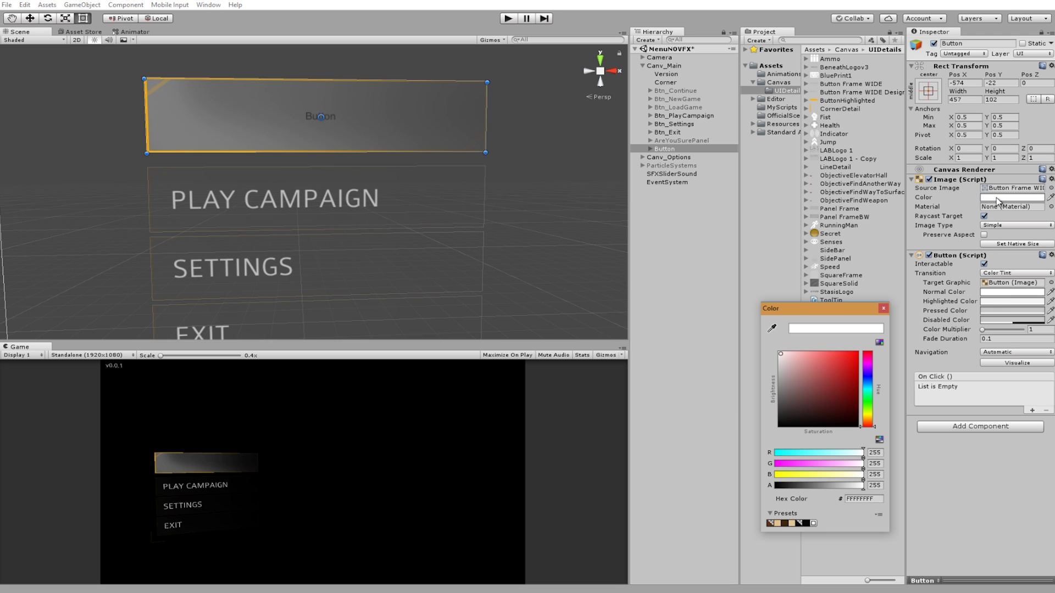
{"action": "left_click", "coordinate": [797, 368]}
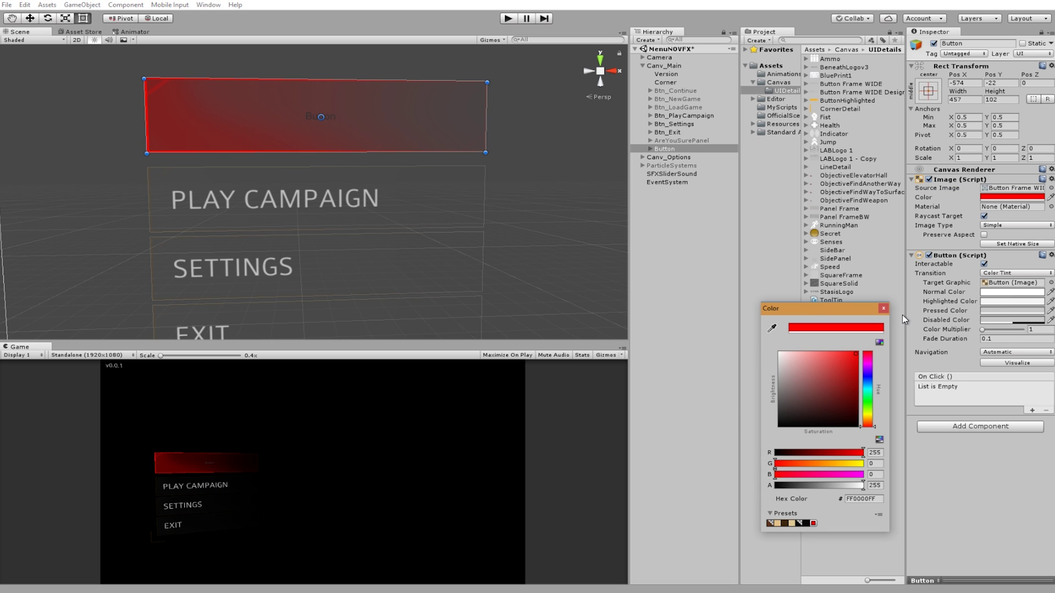
{"action": "key", "text": "ctrl+z"}
{"action": "key", "text": "ctrl+y"}
{"action": "key", "text": "ctrl+z"}
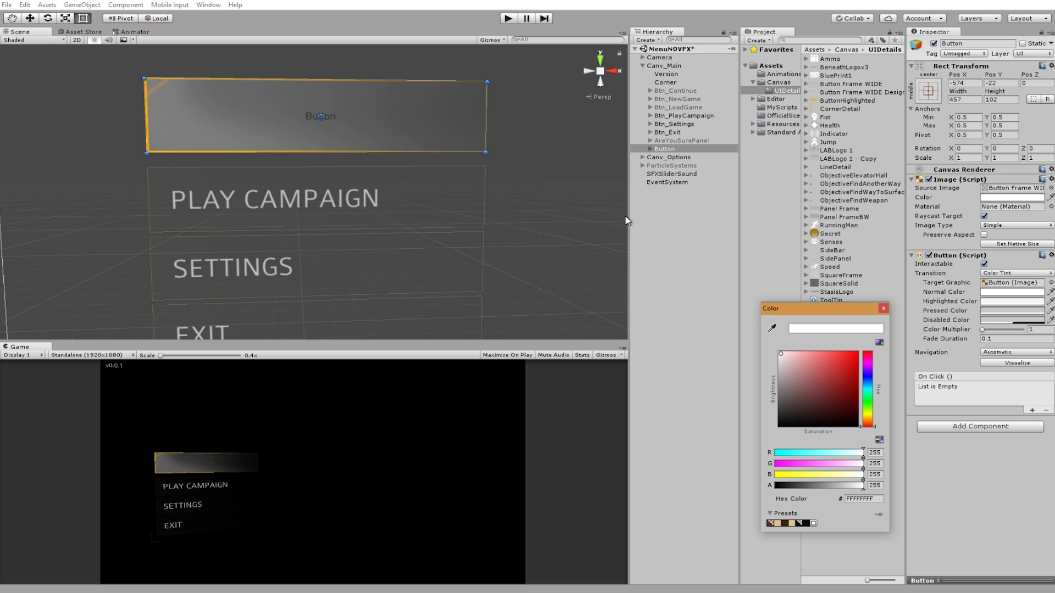
{"action": "left_click", "coordinate": [883, 310]}
{"action": "right_click_drag", "start_coordinate": [272, 110], "coordinate": [263, 130]}
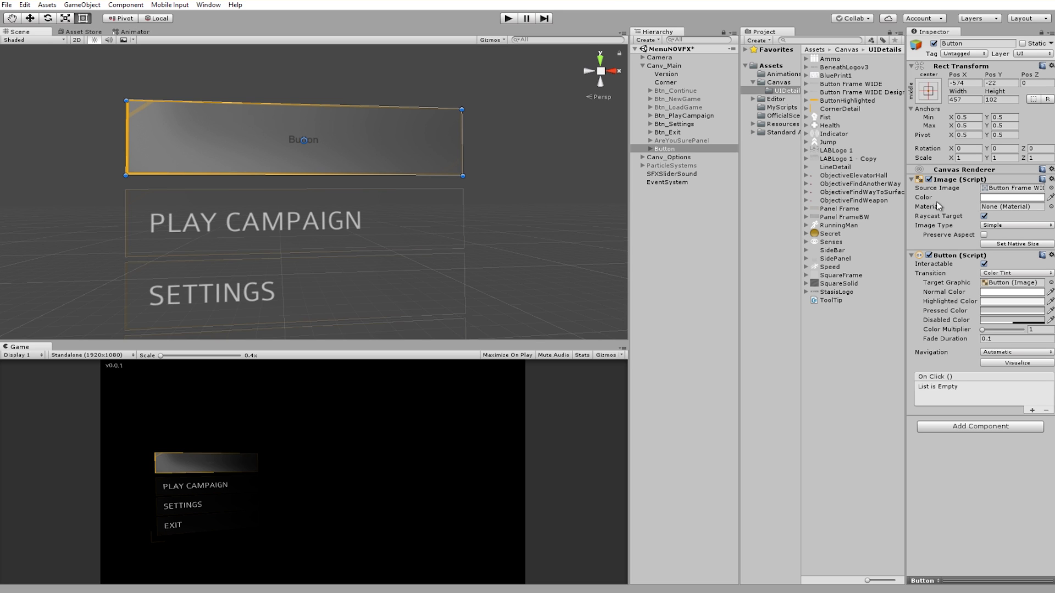
Try red and pink tints, then set the image colour back to white FFFFFFFF.
{"action": "left_click", "coordinate": [1013, 197]}
{"action": "left_click", "coordinate": [836, 359]}
{"action": "mouse_move", "coordinate": [846, 357]}
{"action": "left_mouse_down"}
{"action": "mouse_move", "coordinate": [894, 433]}
{"action": "mouse_move", "coordinate": [841, 384]}
{"action": "mouse_move", "coordinate": [809, 307]}
{"action": "left_mouse_up"}
{"action": "left_click", "coordinate": [879, 328]}
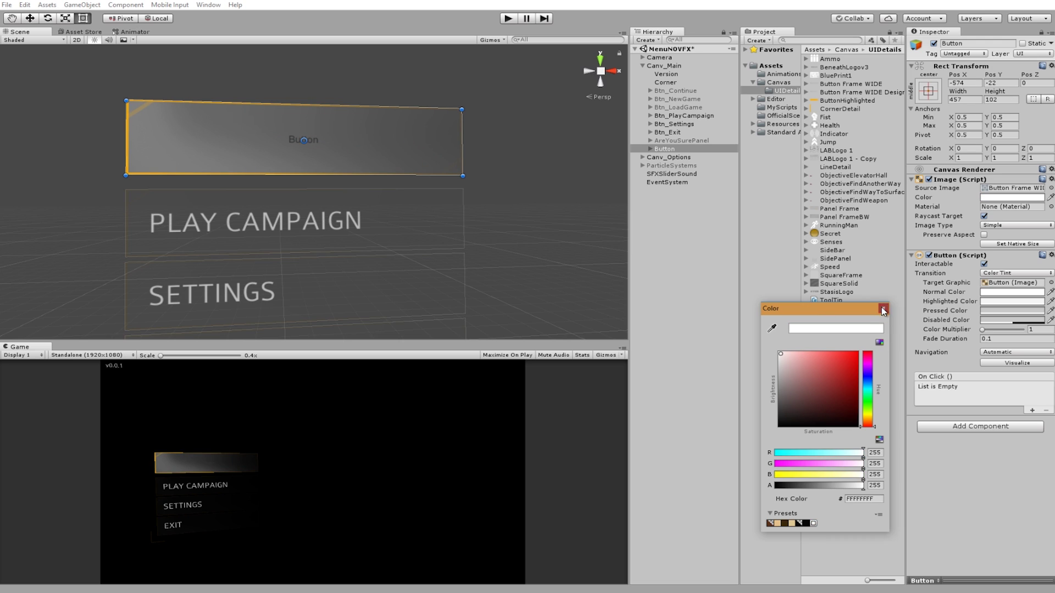
{"action": "left_click", "coordinate": [883, 309]}
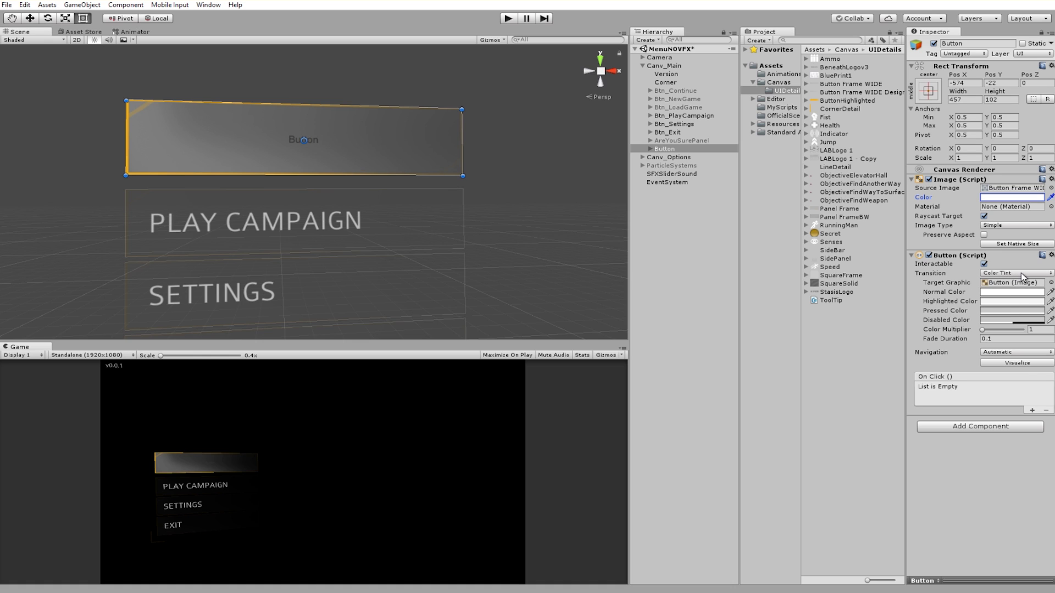
{"action": "left_click", "coordinate": [508, 19]}
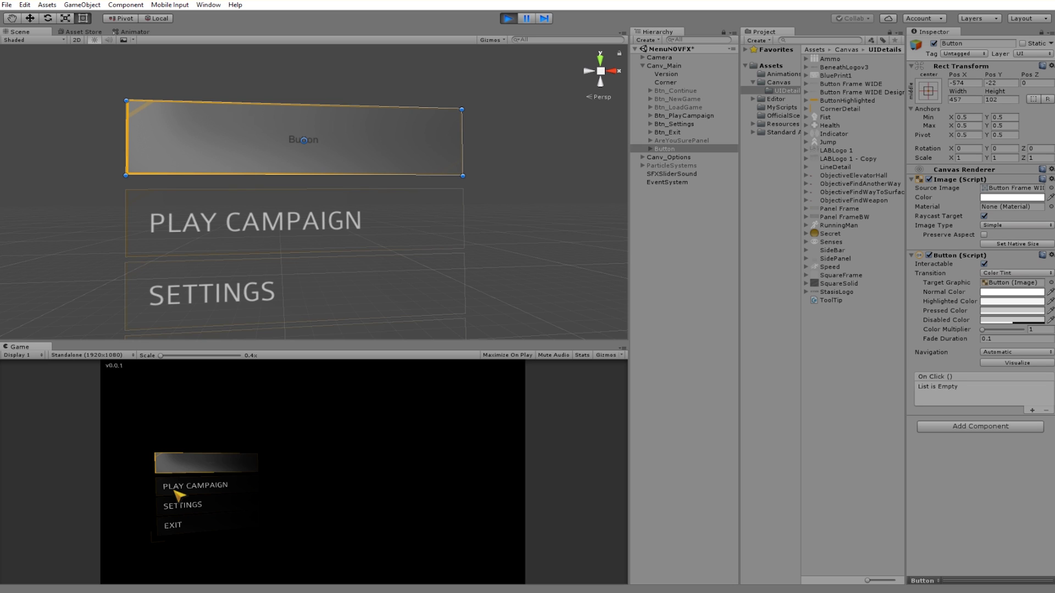
{"action": "left_click", "coordinate": [174, 493]}
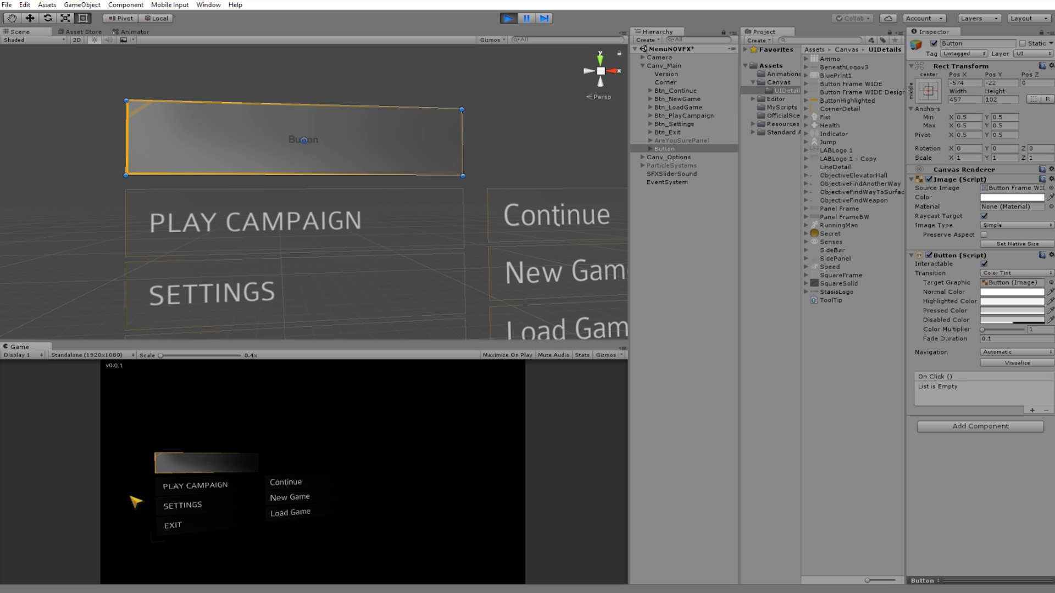
{"action": "left_click", "coordinate": [506, 19]}
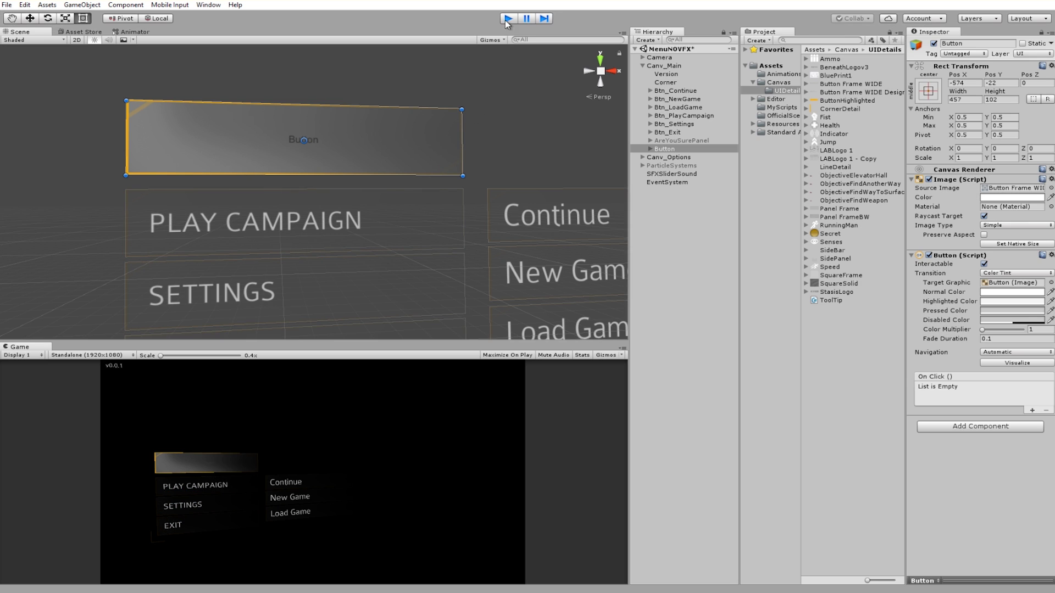
{"action": "left_click", "coordinate": [384, 212]}
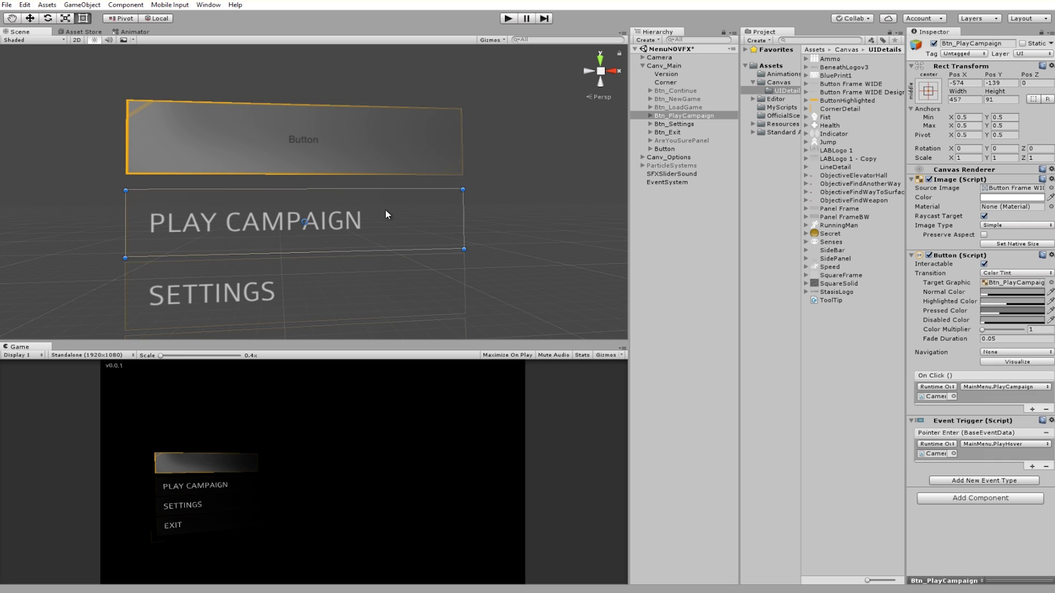
Raise the alpha of PLAY CAMPAIGN's grey A3A3A3 Highlighted Color to 128.
{"action": "left_click", "coordinate": [994, 300]}
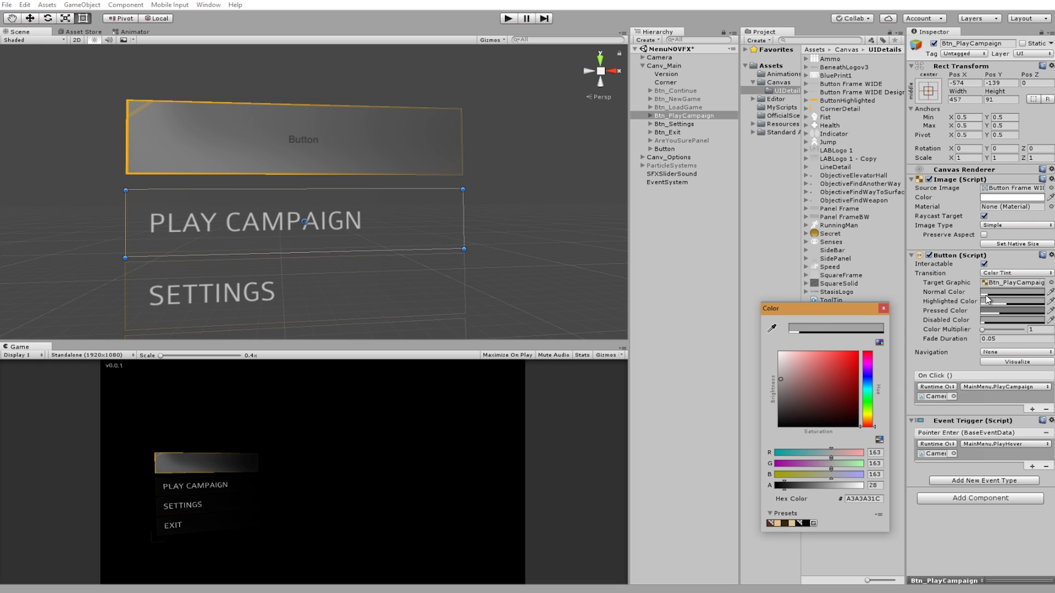
{"action": "left_click_drag", "start_coordinate": [787, 486], "coordinate": [828, 499]}
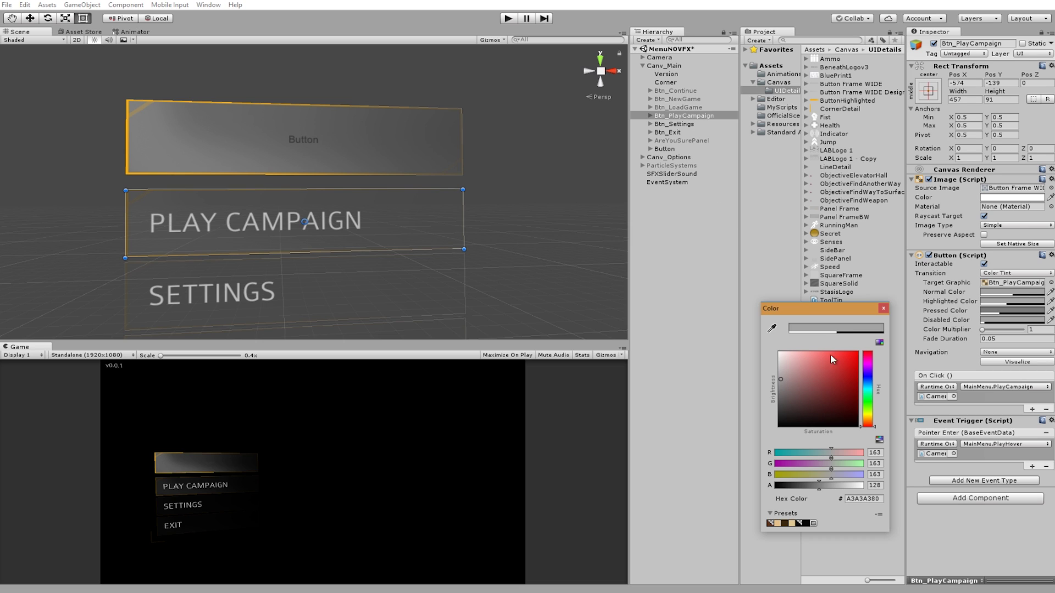
{"action": "left_click", "coordinate": [947, 333]}
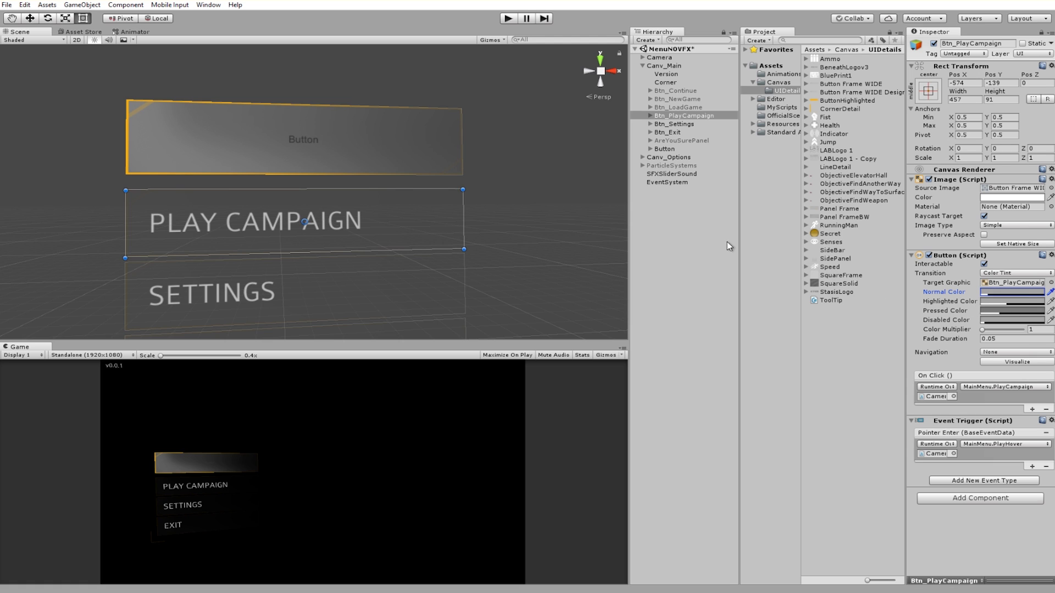
{"action": "left_click", "coordinate": [396, 144]}
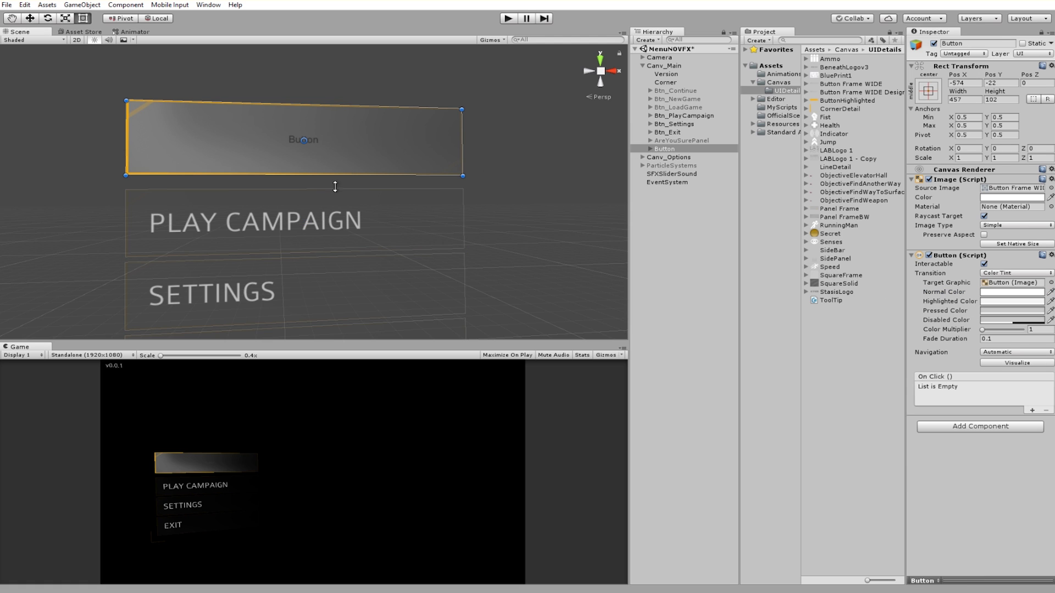
Delete the test Button and change Btn_PlayCampaign's Text label to PLAY.
{"action": "key", "text": "Delete"}
{"action": "left_click", "coordinate": [400, 231]}
{"action": "left_click", "coordinate": [650, 116]}
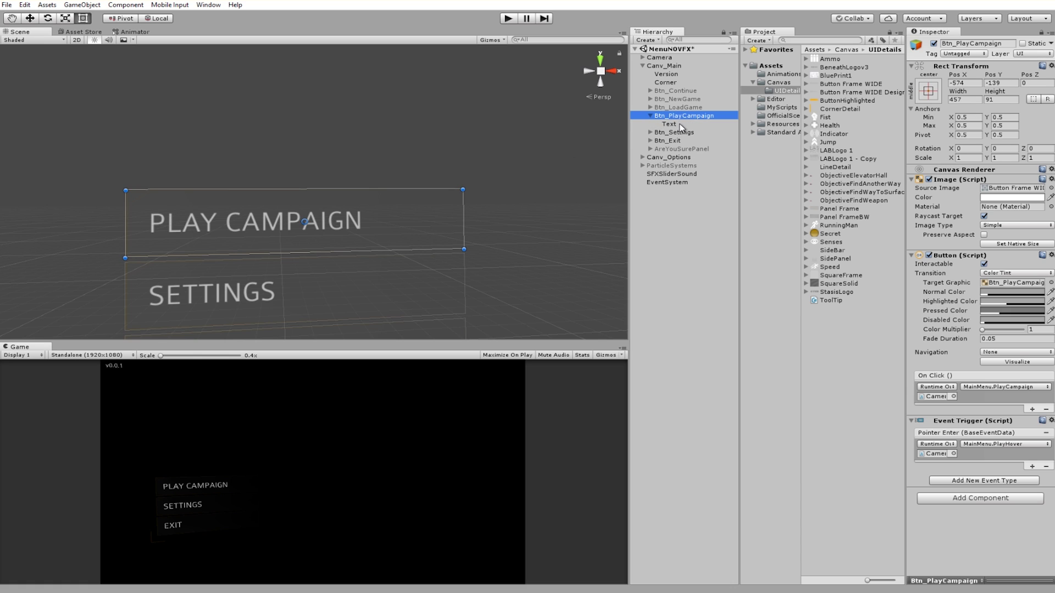
{"action": "left_click", "coordinate": [668, 124]}
{"action": "left_click", "coordinate": [967, 200]}
{"action": "type", "text": "PLAY"}
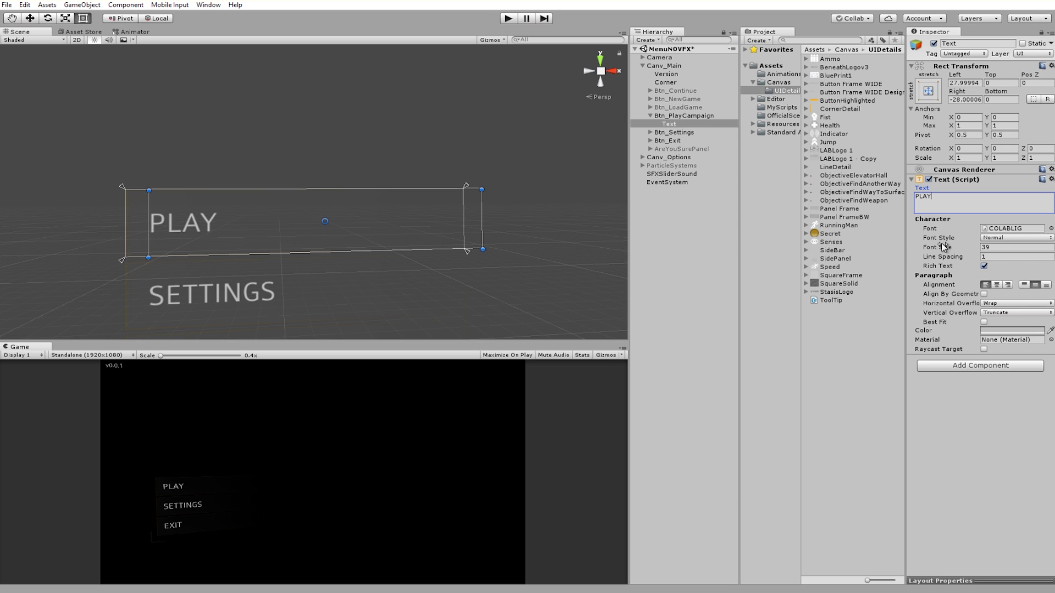
{"action": "left_click_drag", "start_coordinate": [947, 248], "coordinate": [868, 262]}
Collapse the PLAY button, check its hover event entry, and orbit to see EXIT.
{"action": "left_click", "coordinate": [684, 116]}
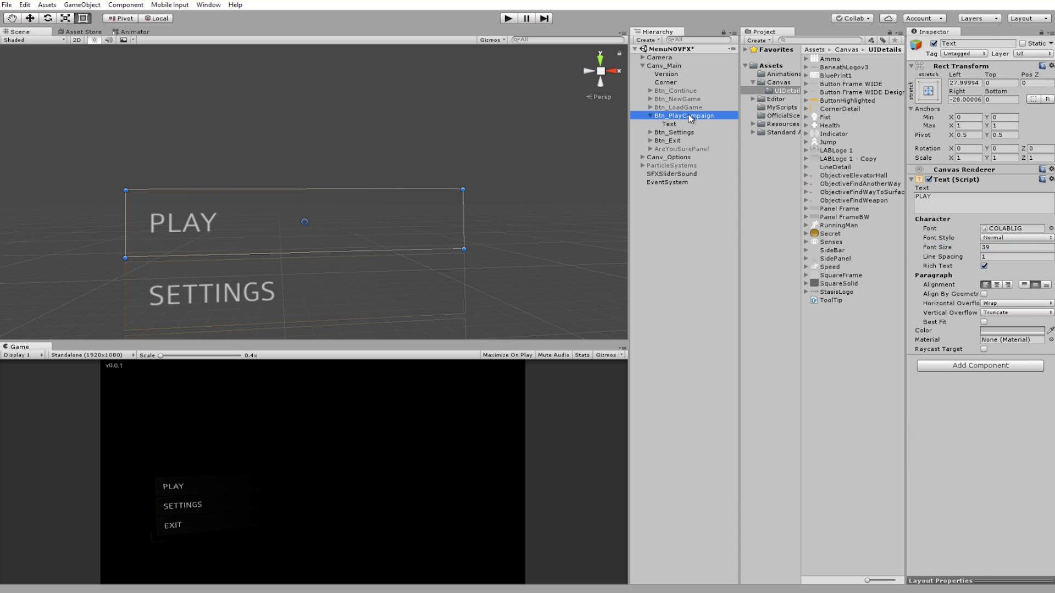
{"action": "left_click", "coordinate": [651, 116]}
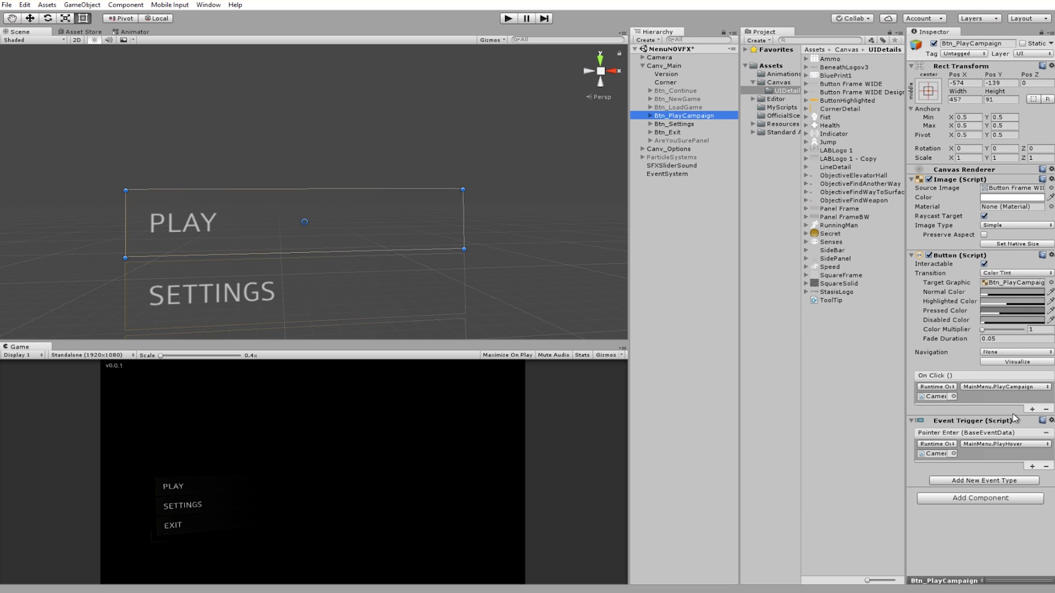
{"action": "left_click", "coordinate": [987, 455]}
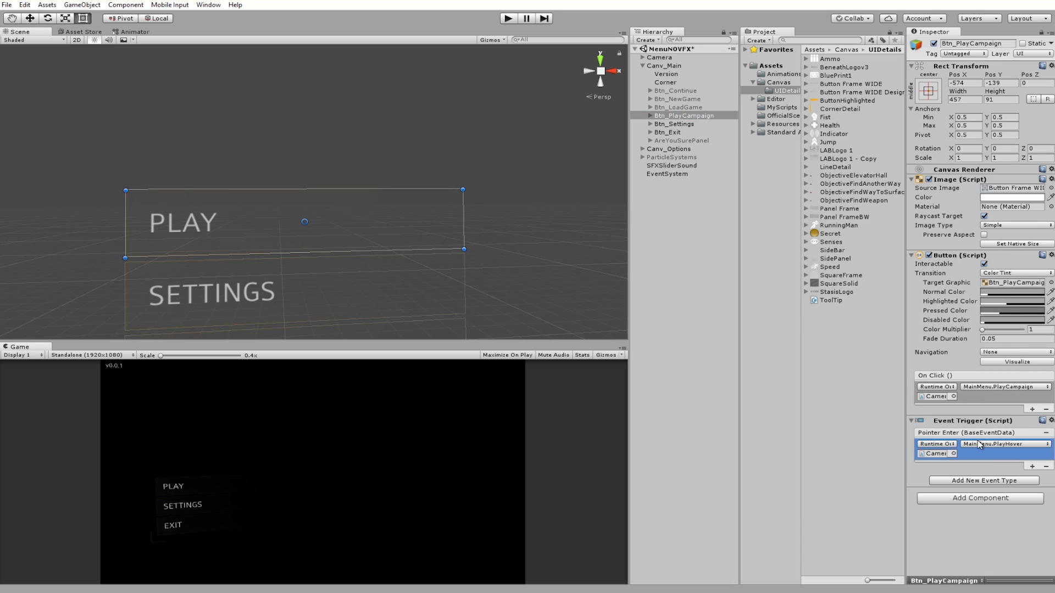
{"action": "left_click_drag", "start_coordinate": [407, 210], "coordinate": [396, 311], "text": "alt"}
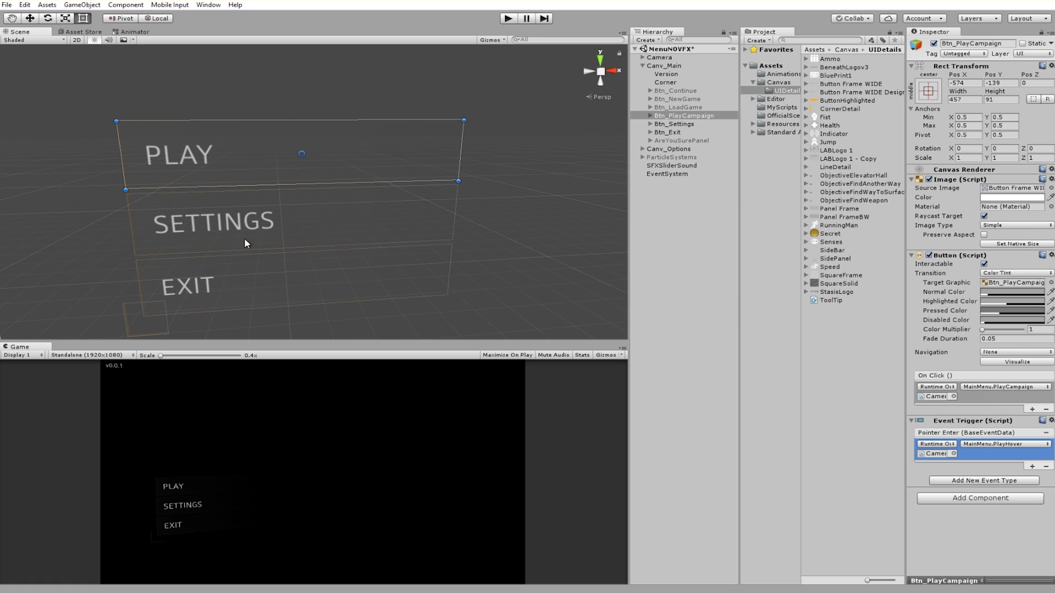
{"action": "left_click_drag", "start_coordinate": [246, 240], "coordinate": [302, 243], "text": "alt"}
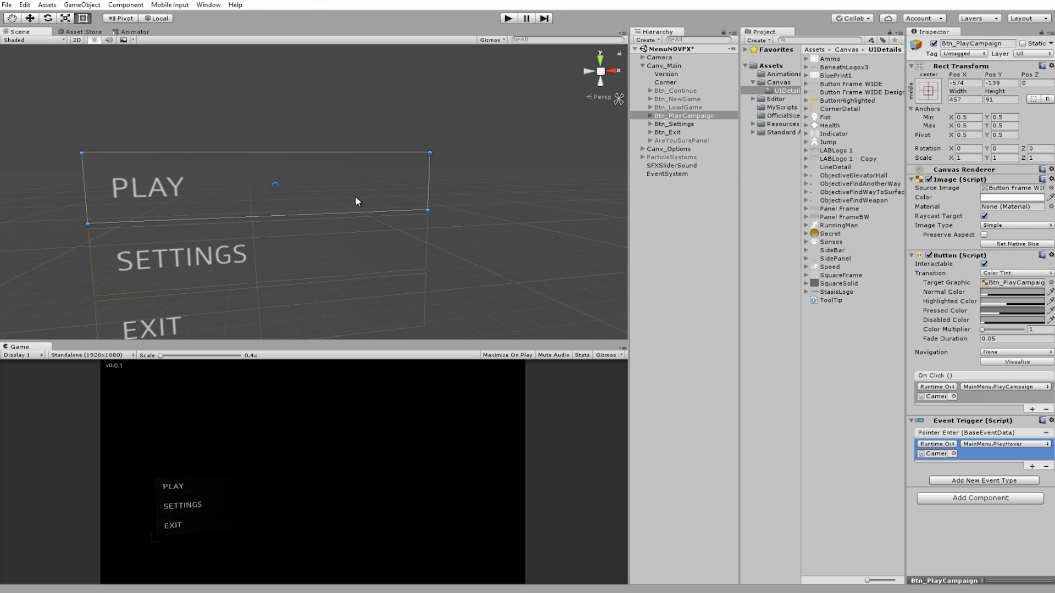
{"action": "left_click_drag", "start_coordinate": [356, 201], "coordinate": [311, 210], "text": "alt"}
Select the PLAY, SETTINGS and EXIT buttons, then Continue through Load Game together.
{"action": "left_click", "coordinate": [684, 116]}
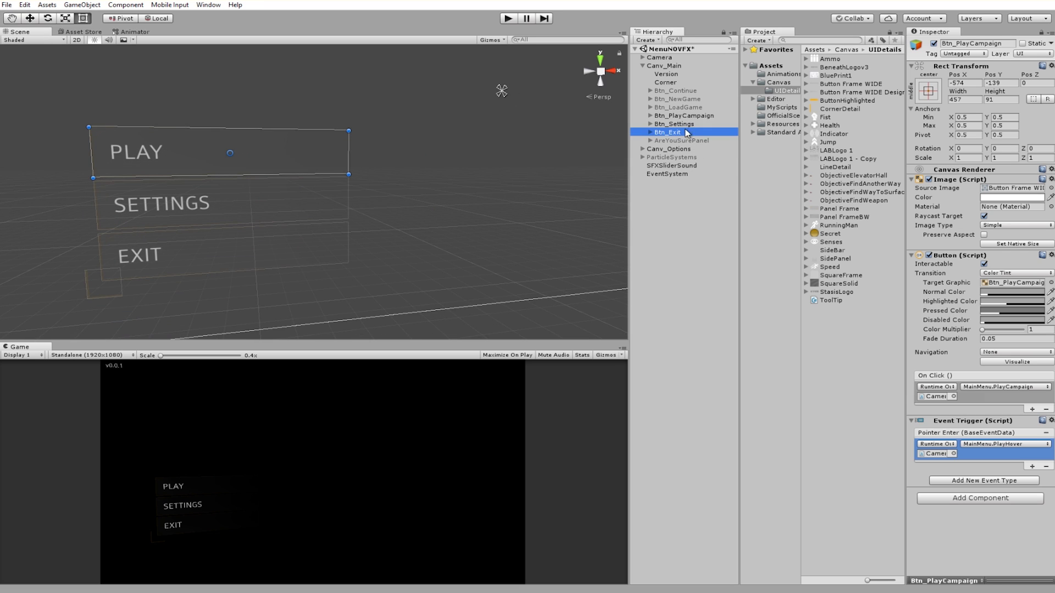
{"action": "left_click", "coordinate": [685, 124]}
{"action": "left_click", "coordinate": [684, 132]}
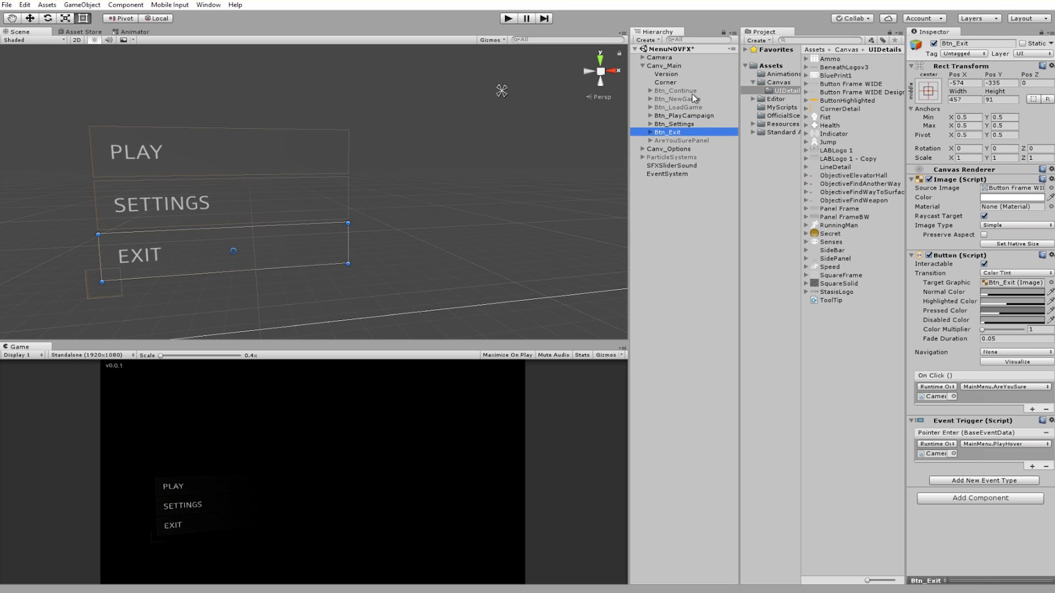
{"action": "left_click", "coordinate": [692, 116]}
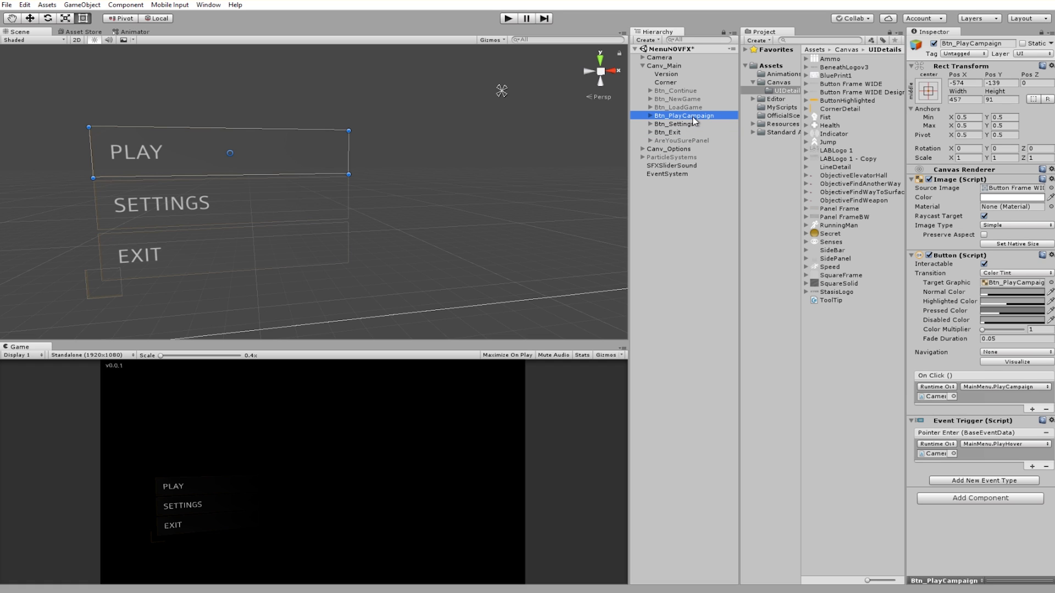
{"action": "left_click", "coordinate": [681, 91]}
{"action": "left_click", "coordinate": [704, 108], "text": "shift"}
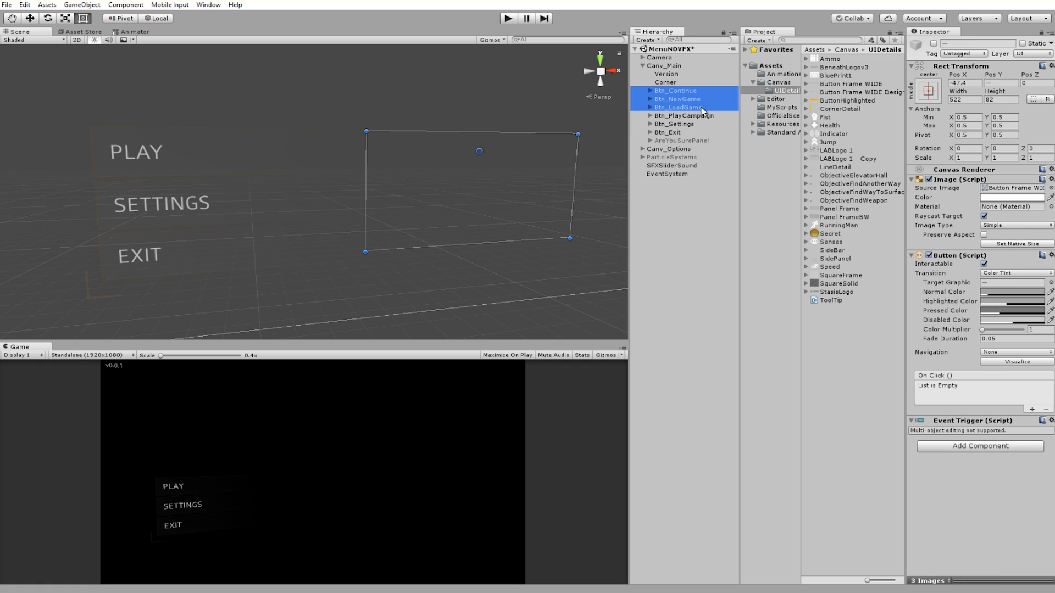
{"action": "left_click", "coordinate": [933, 44]}
{"action": "left_click_drag", "start_coordinate": [506, 186], "coordinate": [464, 191], "text": "alt"}
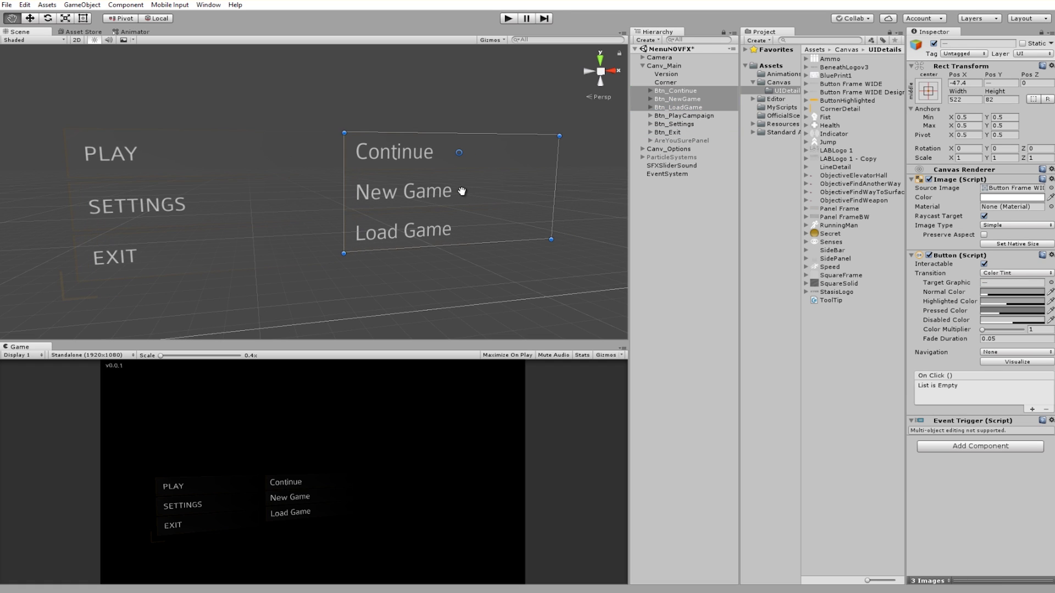
{"action": "left_click", "coordinate": [464, 191]}
{"action": "left_click", "coordinate": [425, 226]}
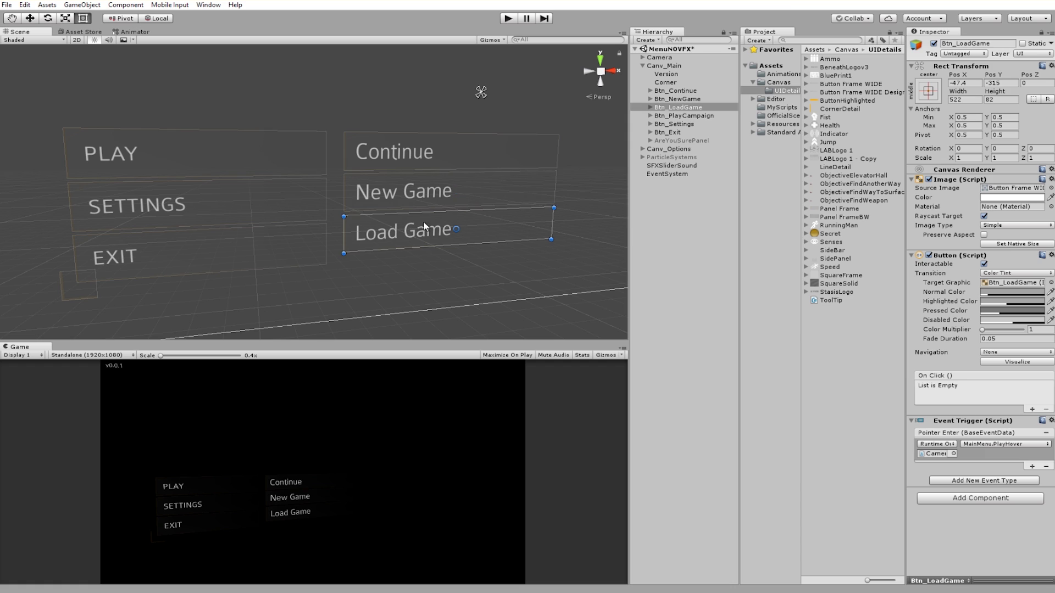
{"action": "left_click", "coordinate": [682, 92], "text": "shift"}
{"action": "left_click", "coordinate": [157, 160]}
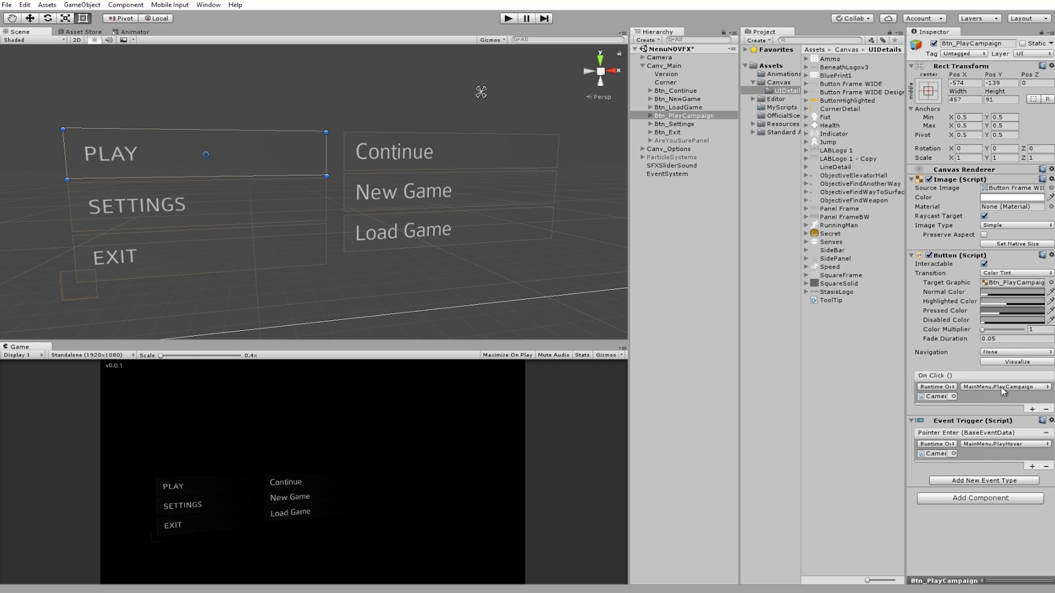
{"action": "left_click", "coordinate": [678, 107]}
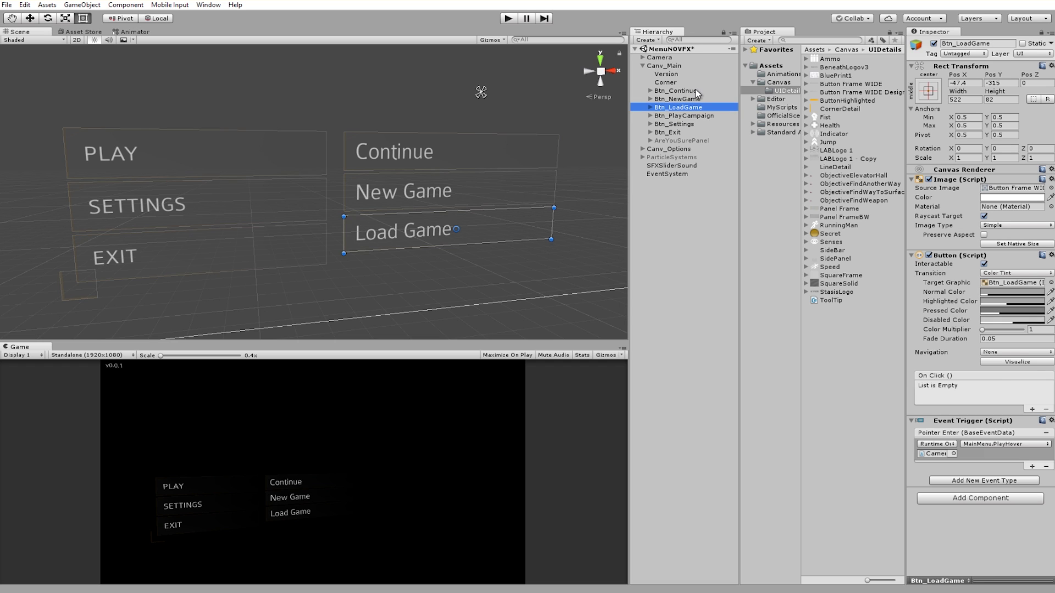
{"action": "left_click", "coordinate": [697, 91], "text": "shift"}
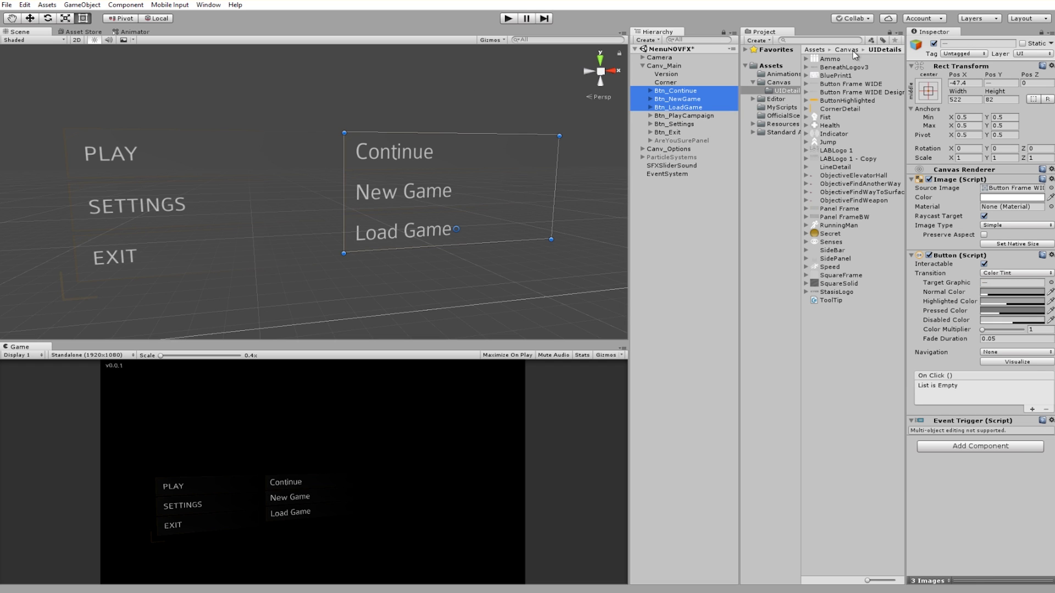
{"action": "left_click", "coordinate": [934, 44]}
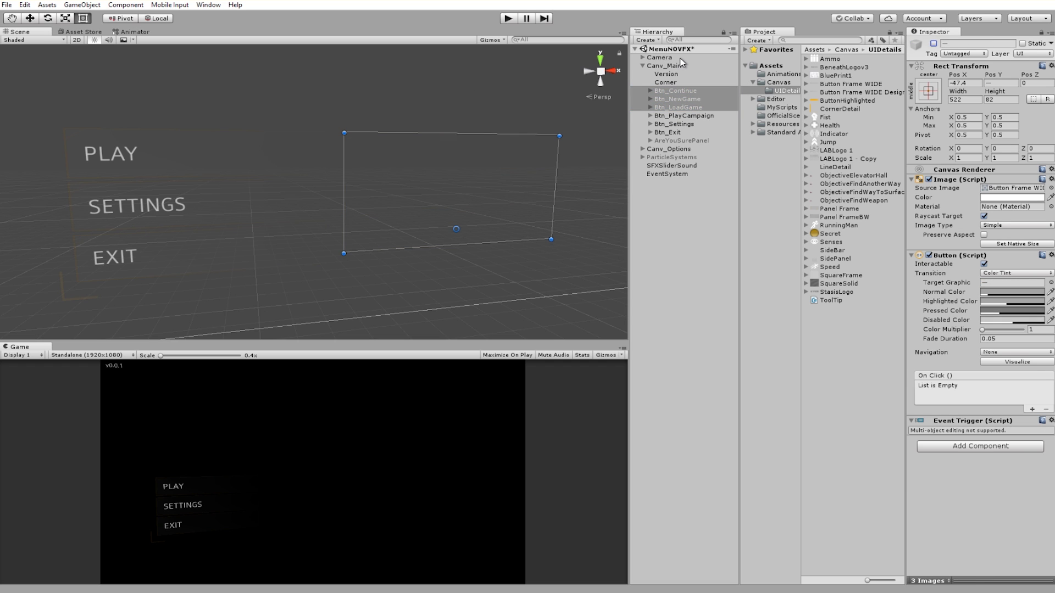
Review the Camera's Main Menu script references, collapse it, and select Btn_LoadGame.
{"action": "left_click", "coordinate": [680, 58]}
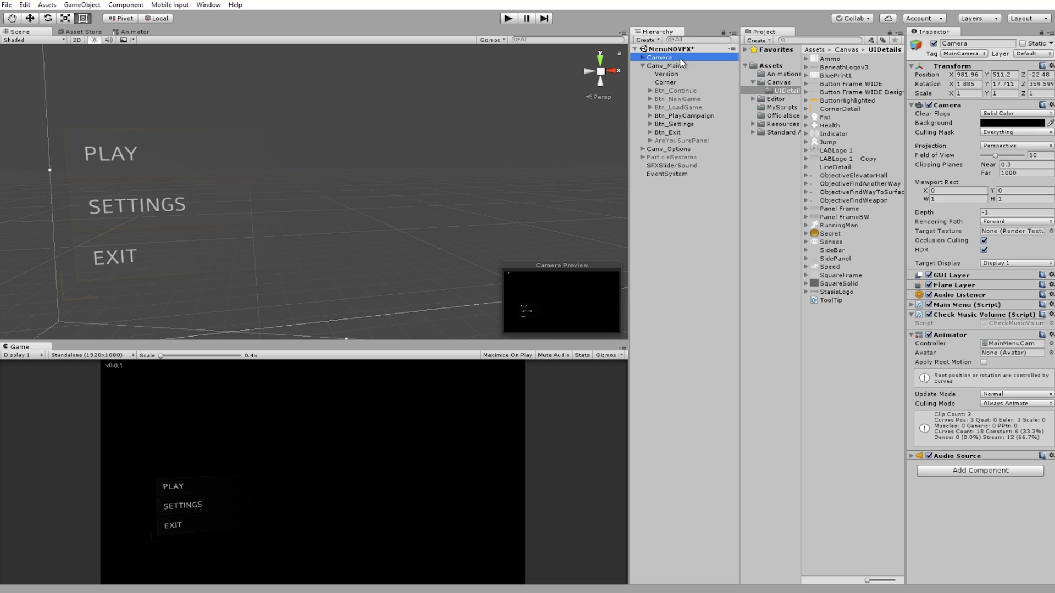
{"action": "left_click", "coordinate": [972, 305]}
{"action": "scroll", "coordinate": [1008, 301], "scroll_direction": "down", "scroll_amount": 3}
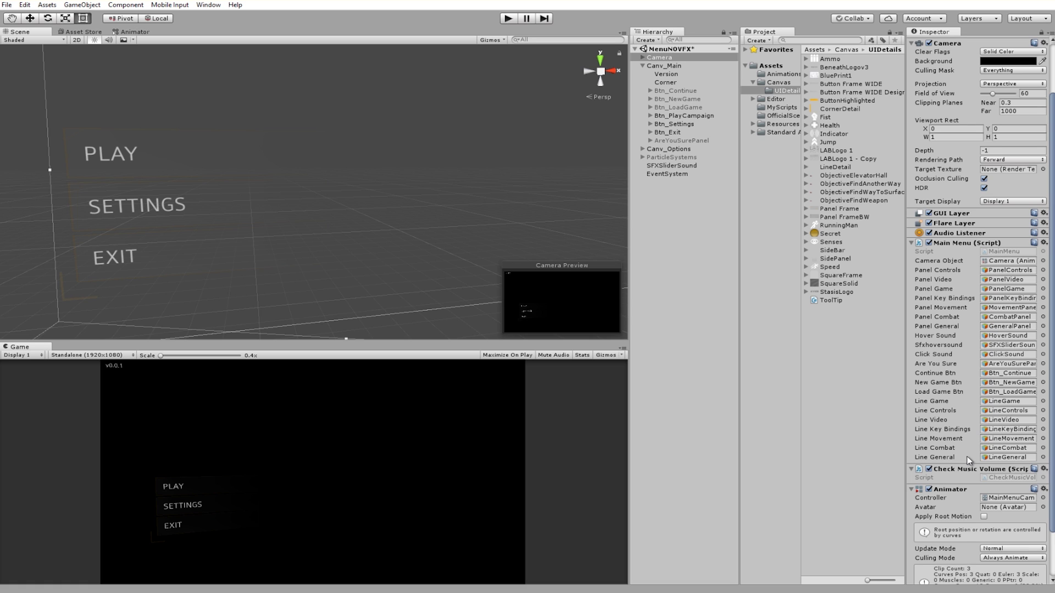
{"action": "left_click", "coordinate": [971, 244]}
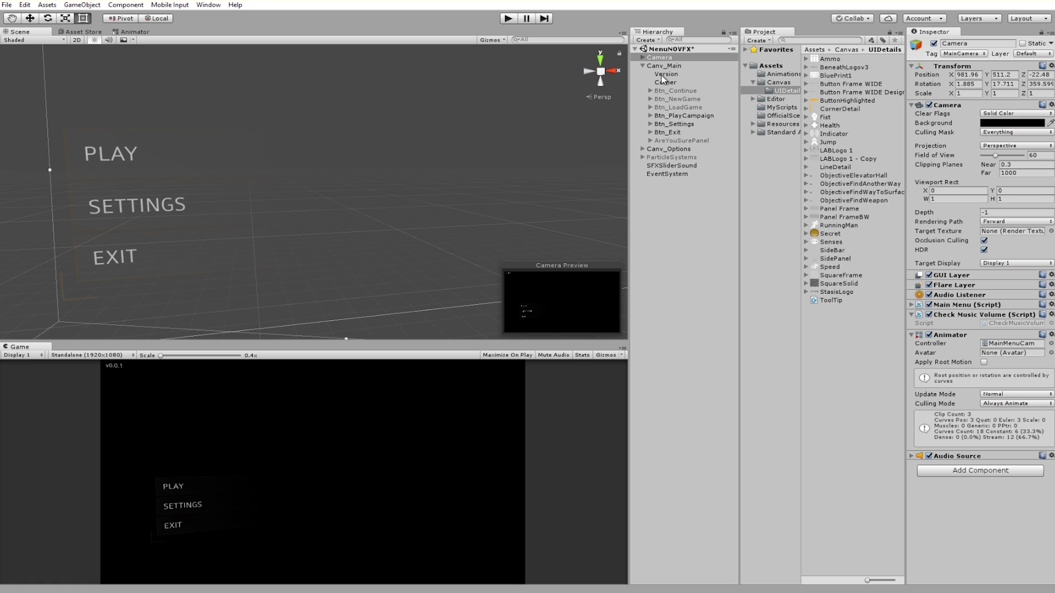
{"action": "left_click", "coordinate": [681, 108]}
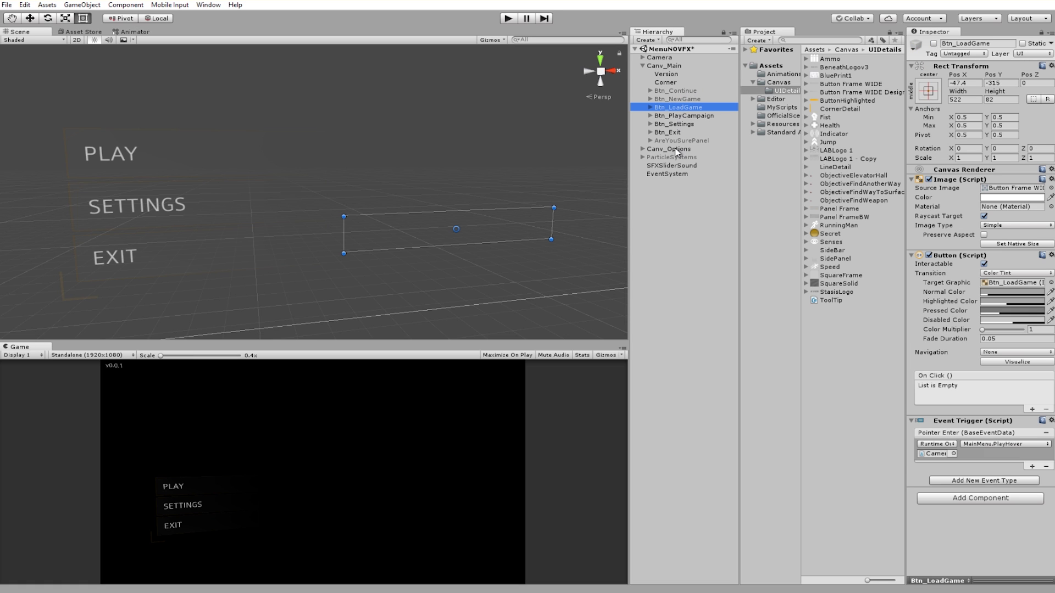
{"action": "left_click", "coordinate": [197, 264]}
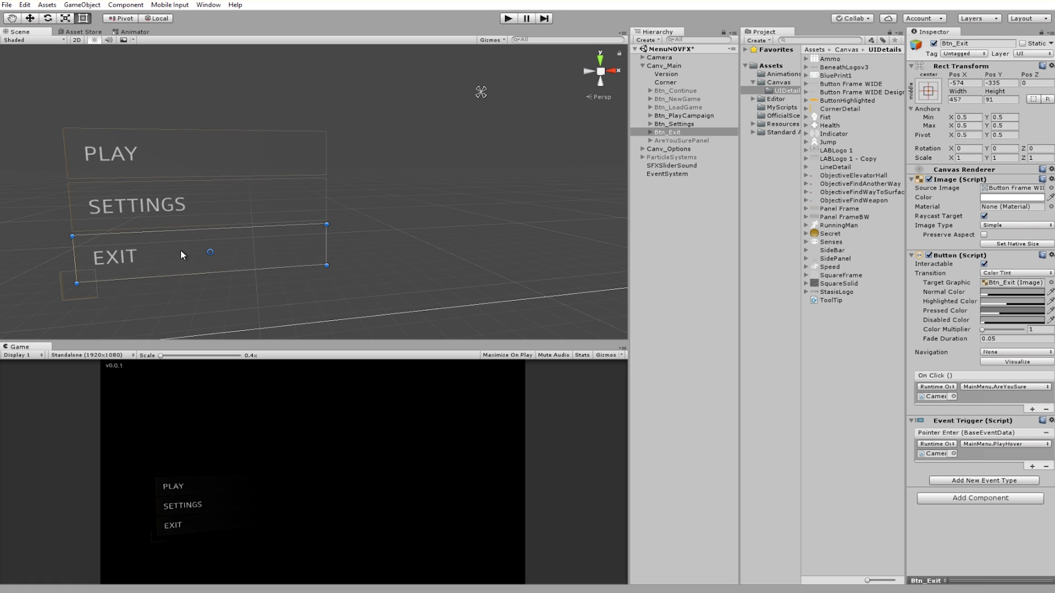
{"action": "left_click", "coordinate": [682, 141]}
{"action": "left_click", "coordinate": [934, 43]}
{"action": "middle_click_drag", "start_coordinate": [556, 170], "coordinate": [241, 210]}
{"action": "left_click", "coordinate": [241, 209]}
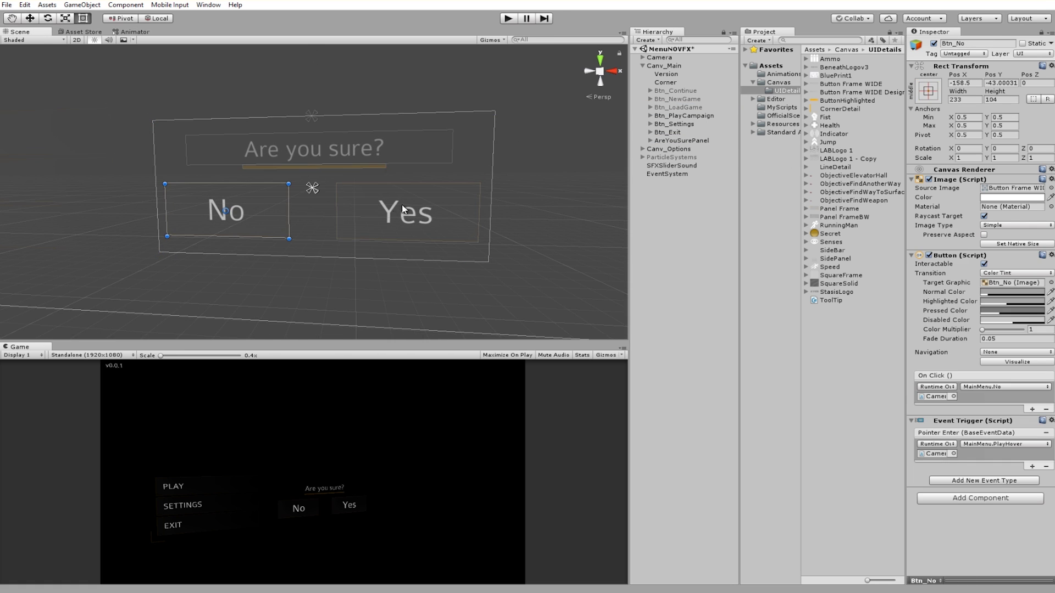
{"action": "left_click", "coordinate": [406, 210]}
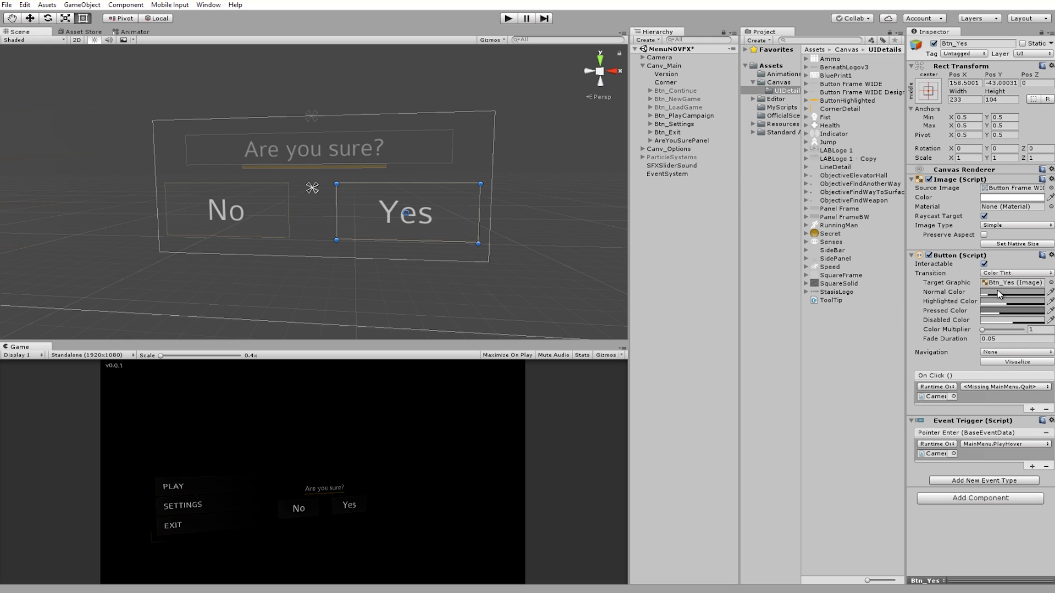
{"action": "middle_click_drag", "start_coordinate": [456, 244], "coordinate": [528, 247]}
{"action": "left_click", "coordinate": [708, 142]}
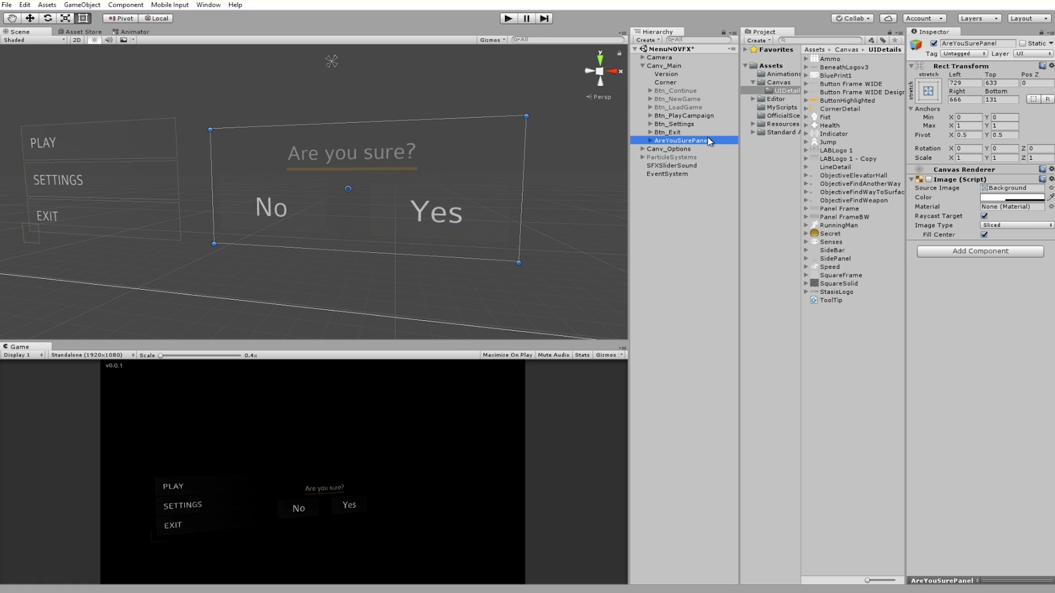
{"action": "left_click", "coordinate": [934, 43]}
{"action": "left_click_drag", "start_coordinate": [332, 210], "coordinate": [240, 253], "text": "alt"}
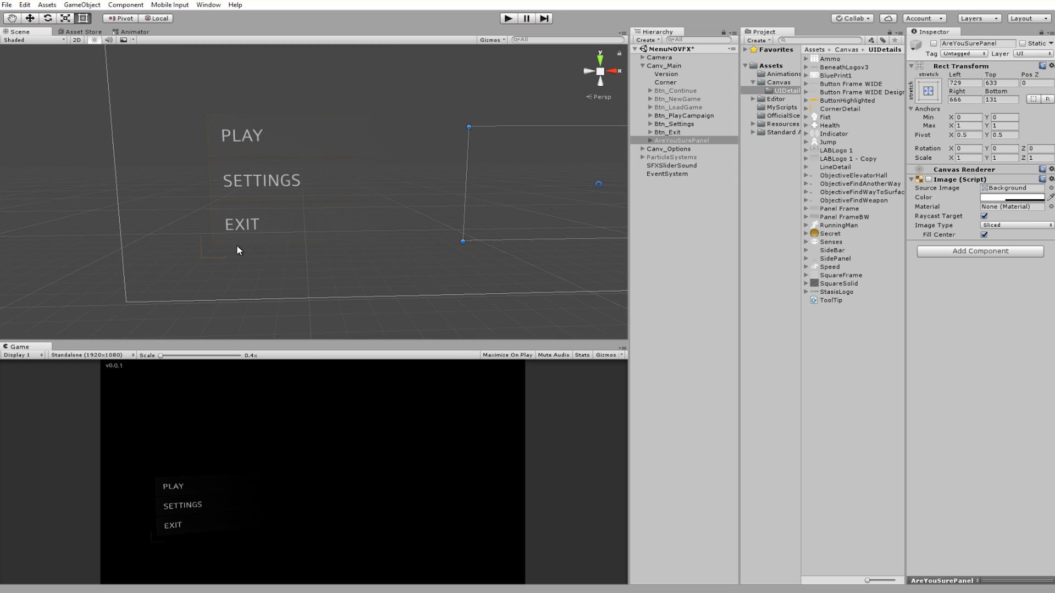
Turn off Corner's Raycast Target and undo two trial resizes, keeping it 56.1 by 56.1.
{"action": "left_click", "coordinate": [200, 256]}
{"action": "left_click", "coordinate": [213, 256]}
{"action": "scroll", "coordinate": [214, 269], "scroll_direction": "up", "scroll_amount": 2}
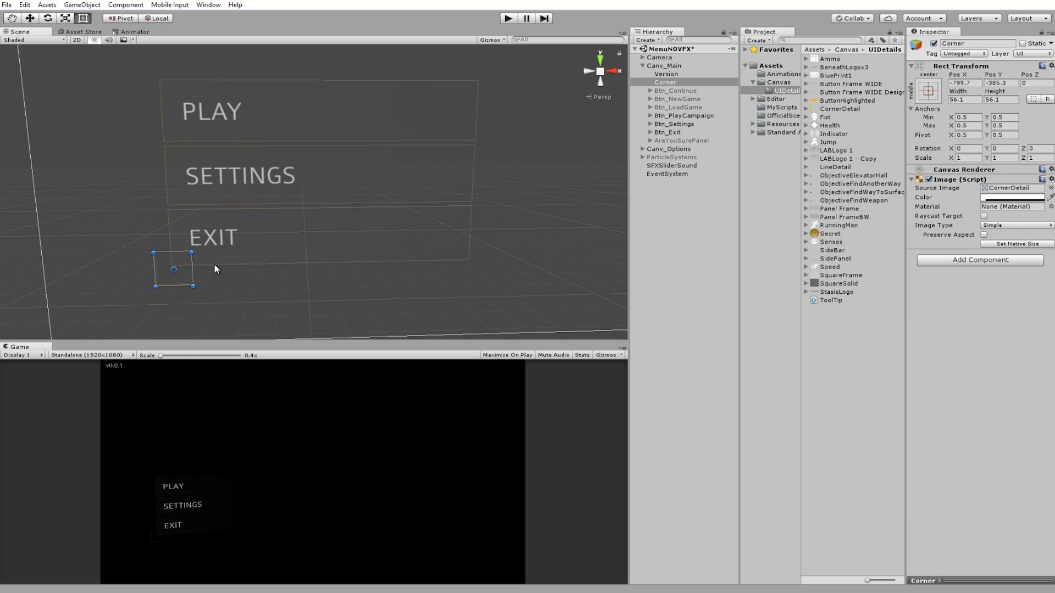
{"action": "left_click", "coordinate": [983, 216]}
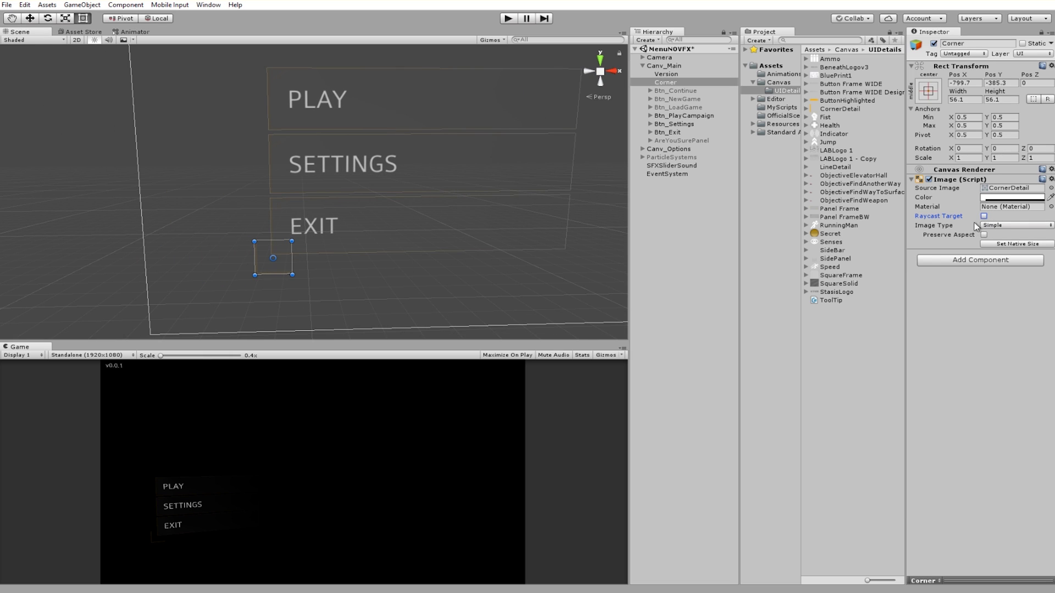
{"action": "left_click_drag", "start_coordinate": [302, 244], "coordinate": [383, 242]}
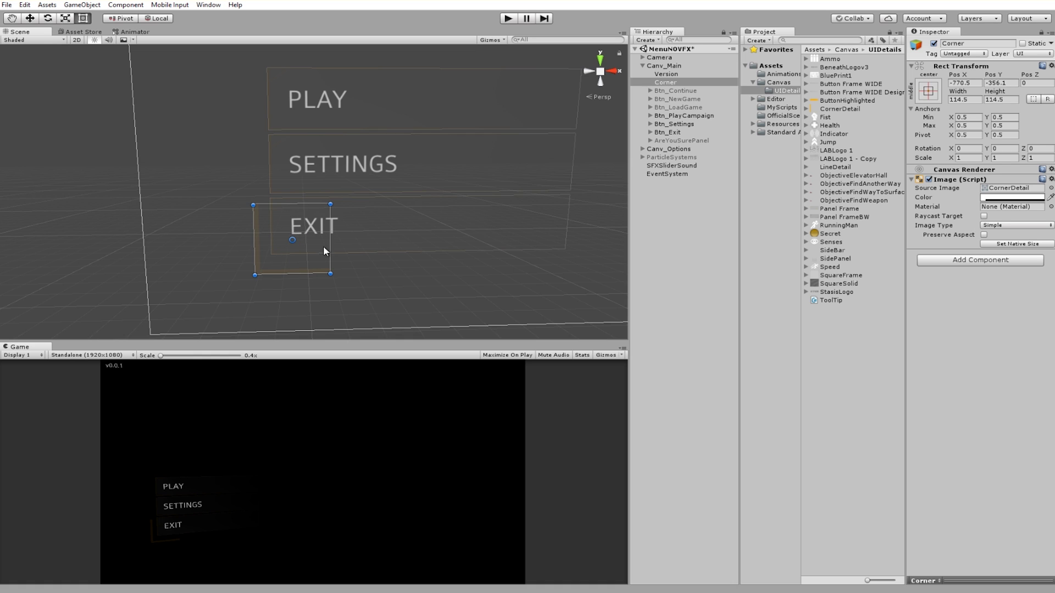
{"action": "key", "text": "ctrl+z"}
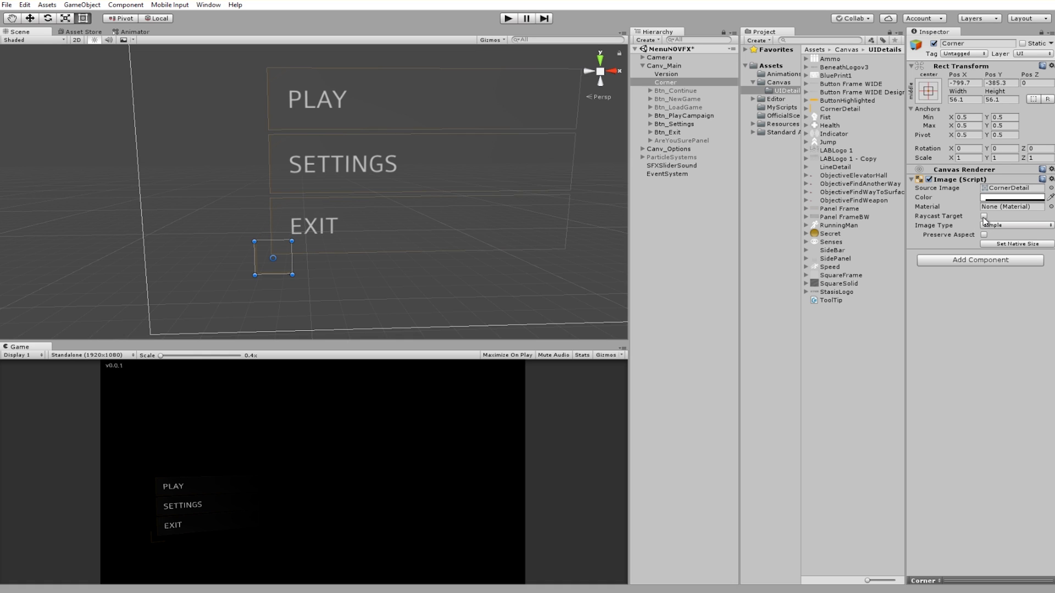
{"action": "left_click", "coordinate": [984, 216]}
{"action": "left_click", "coordinate": [983, 216]}
{"action": "left_click_drag", "start_coordinate": [291, 241], "coordinate": [539, 118], "text": "shift"}
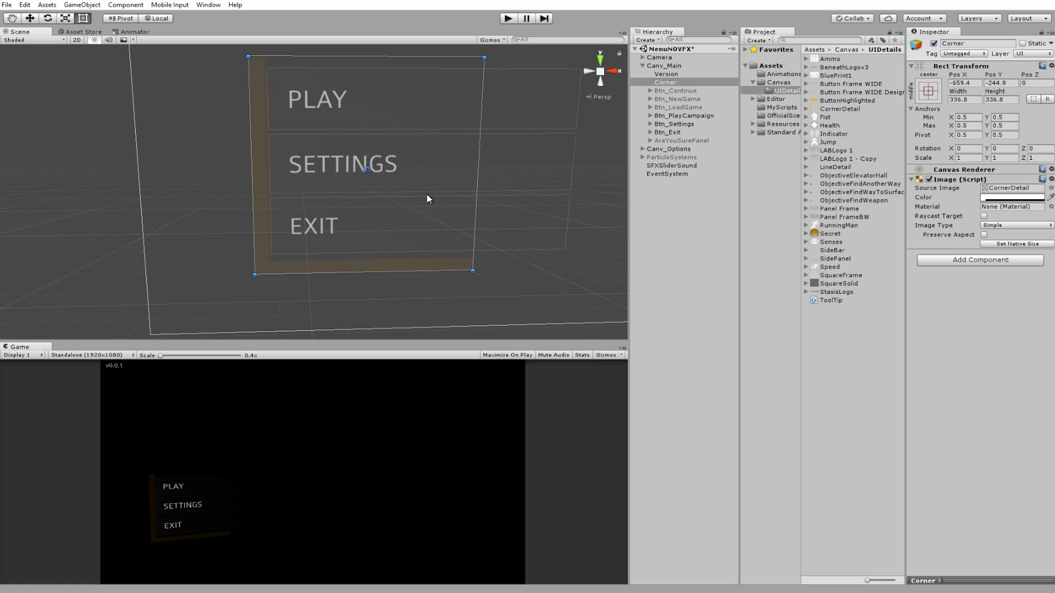
{"action": "key", "text": "ctrl+z"}
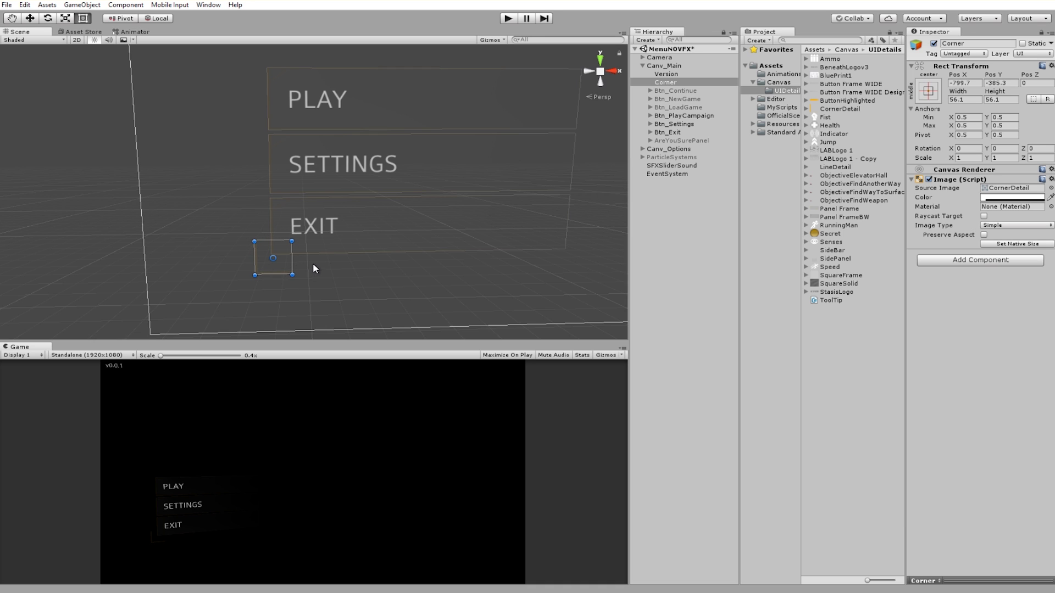
Inspect the PLAY button's pressed and highlighted colours and 0.05 fade duration, then open Project Settings.
{"action": "left_click_drag", "start_coordinate": [312, 263], "coordinate": [429, 191], "text": "alt"}
{"action": "left_click", "coordinate": [302, 228]}
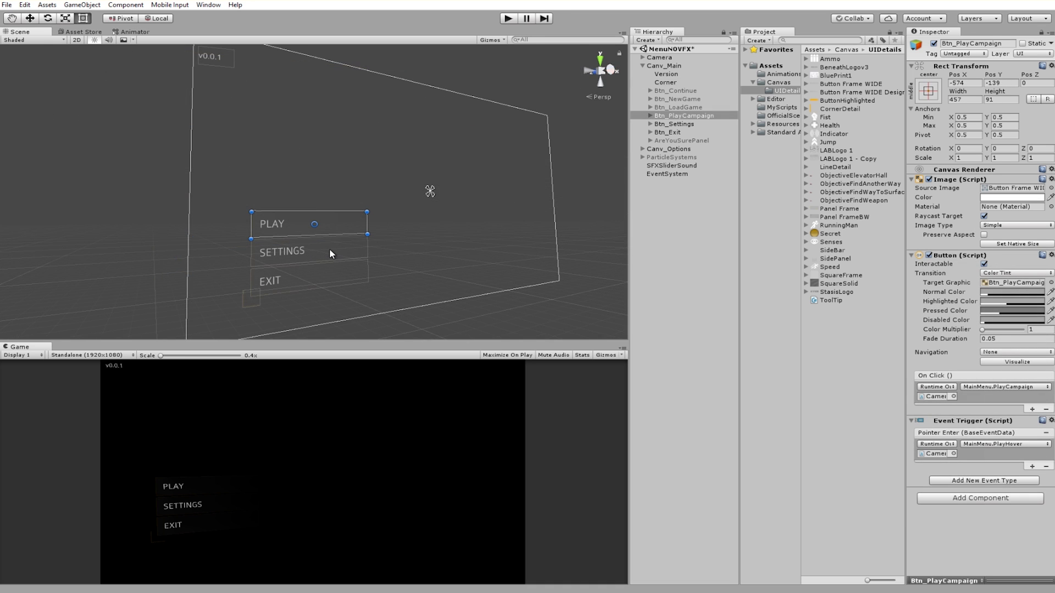
{"action": "left_click", "coordinate": [688, 115]}
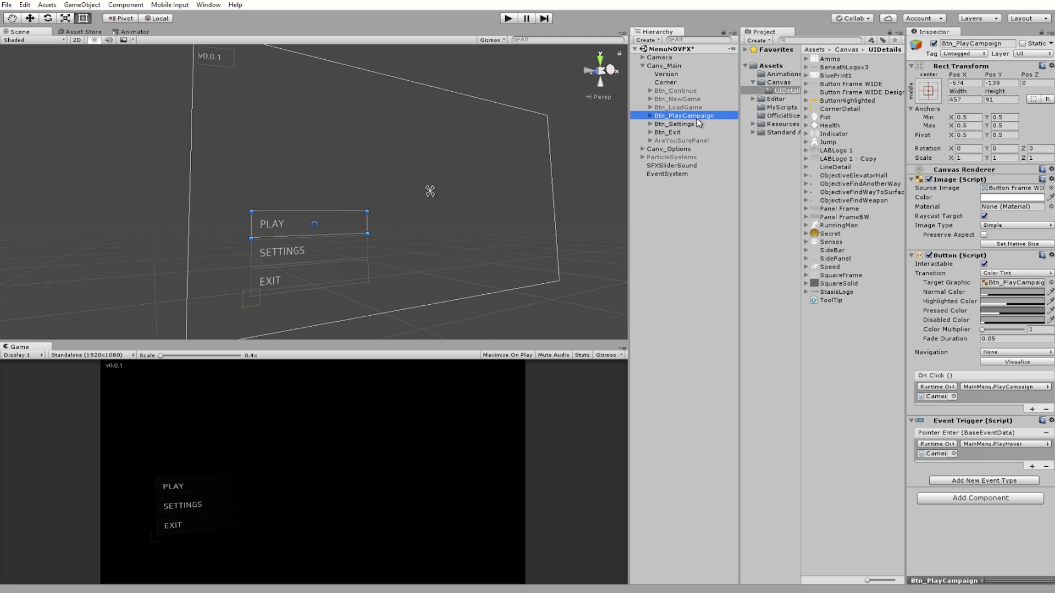
{"action": "left_click", "coordinate": [1013, 337]}
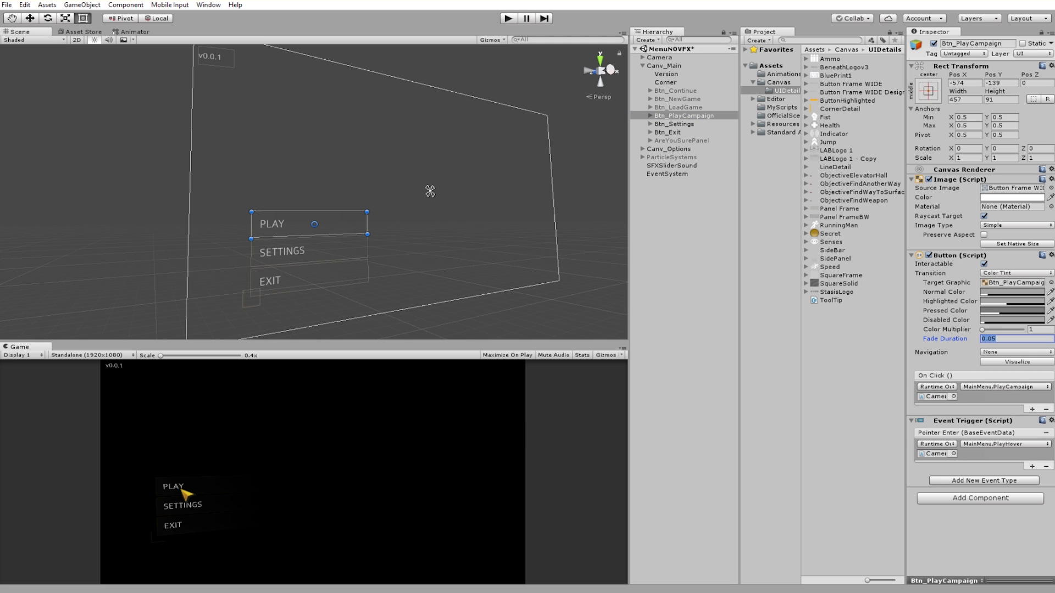
{"action": "left_click", "coordinate": [957, 310]}
{"action": "left_click", "coordinate": [943, 301]}
{"action": "left_click", "coordinate": [997, 339]}
{"action": "double_click", "coordinate": [1004, 340]}
{"action": "left_click", "coordinate": [24, 4]}
Locate Cursor 1 from Player's Default Cursor and review its Cursor texture import settings.
{"action": "mouse_move", "coordinate": [97, 262]}
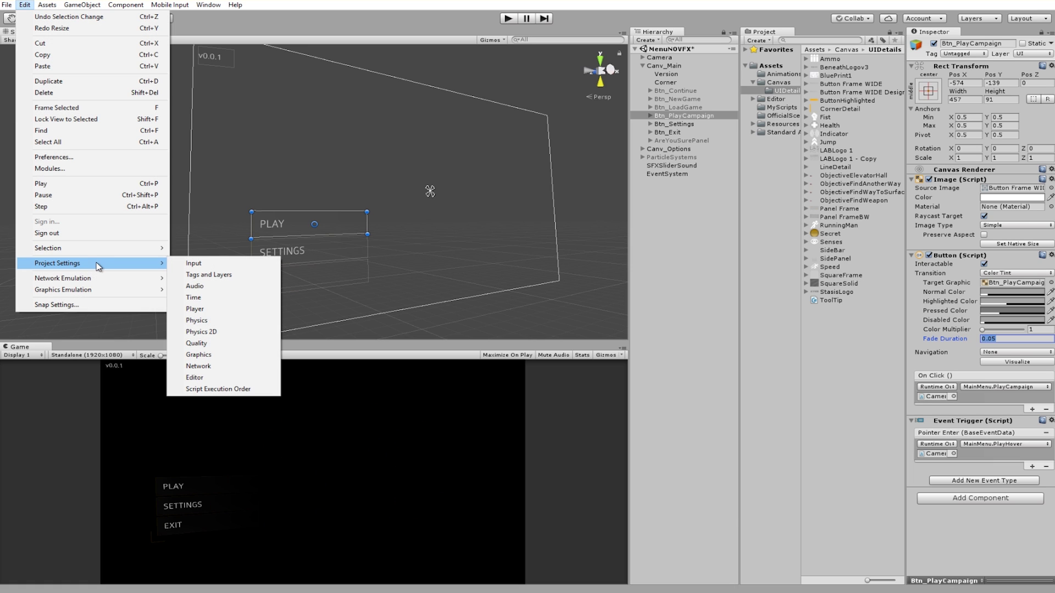
{"action": "left_click", "coordinate": [231, 310]}
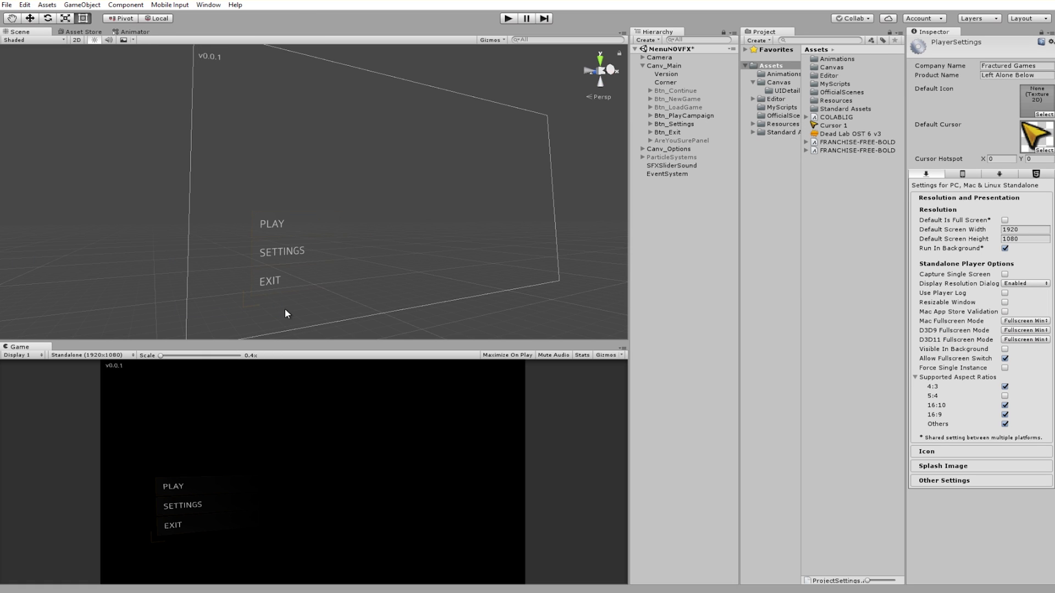
{"action": "left_click", "coordinate": [1035, 137]}
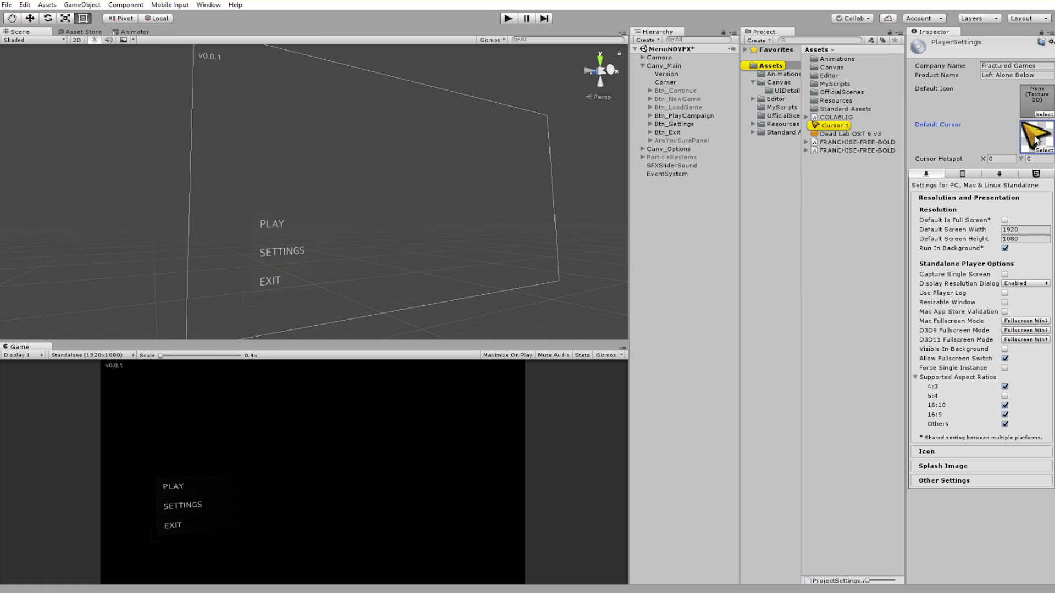
{"action": "double_click", "coordinate": [831, 126]}
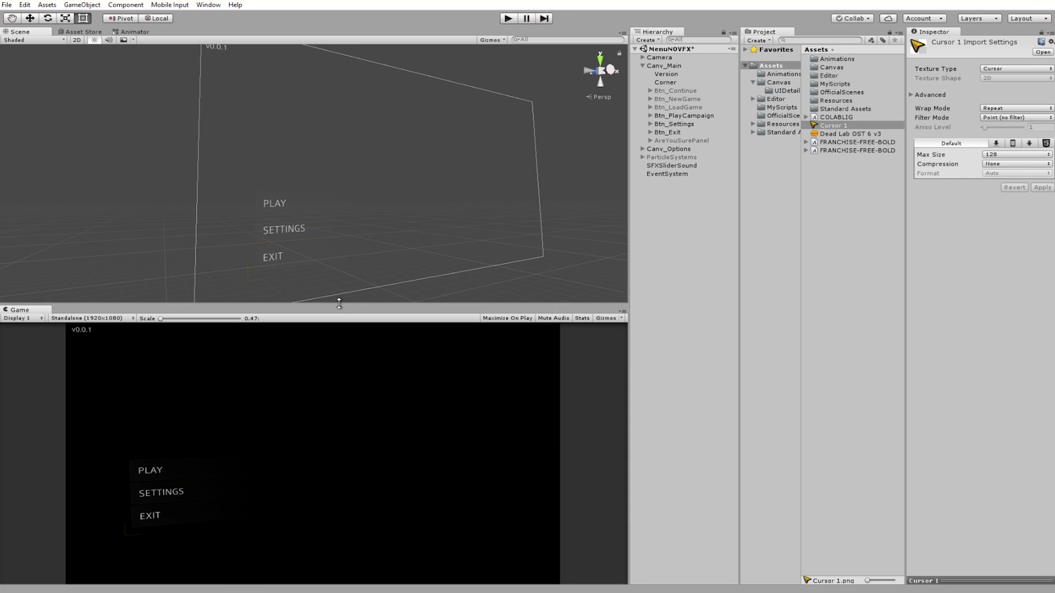
{"action": "scroll", "coordinate": [334, 259], "scroll_direction": "down", "scroll_amount": 6}
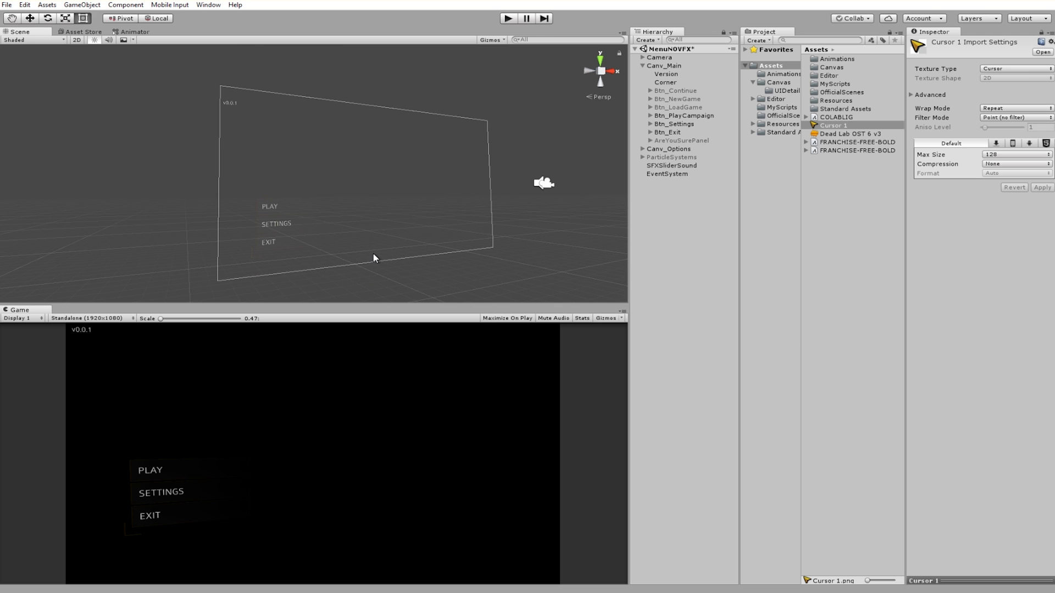
Orbit to the SETTINGS canvas and inspect its Controls and Game buttons.
{"action": "right_click_drag", "start_coordinate": [205, 266], "coordinate": [228, 215]}
{"action": "left_click", "coordinate": [176, 178]}
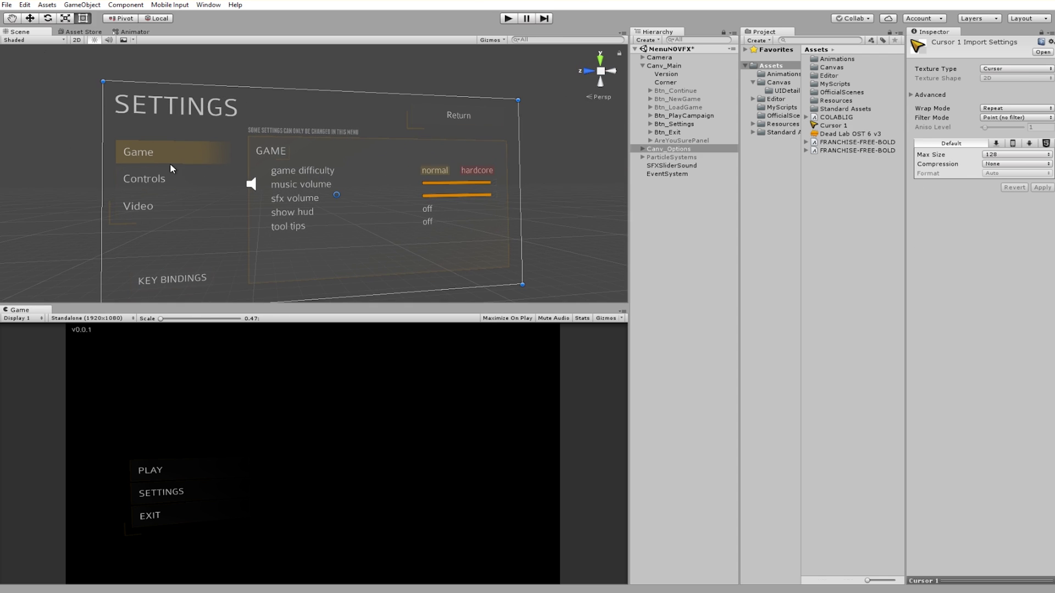
{"action": "left_click", "coordinate": [190, 152]}
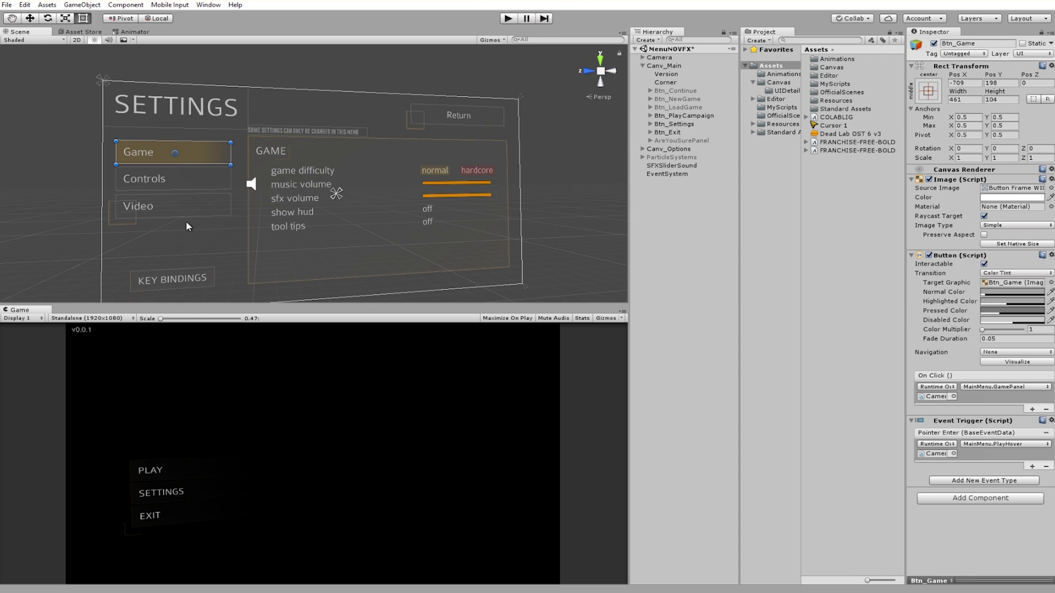
{"action": "right_click_drag", "start_coordinate": [365, 248], "coordinate": [381, 218]}
{"action": "mouse_move", "coordinate": [290, 220]}
{"action": "left_mouse_down", "text": "alt"}
{"action": "mouse_move", "coordinate": [229, 222]}
{"action": "mouse_move", "coordinate": [293, 235]}
{"action": "left_mouse_up", "text": "alt"}
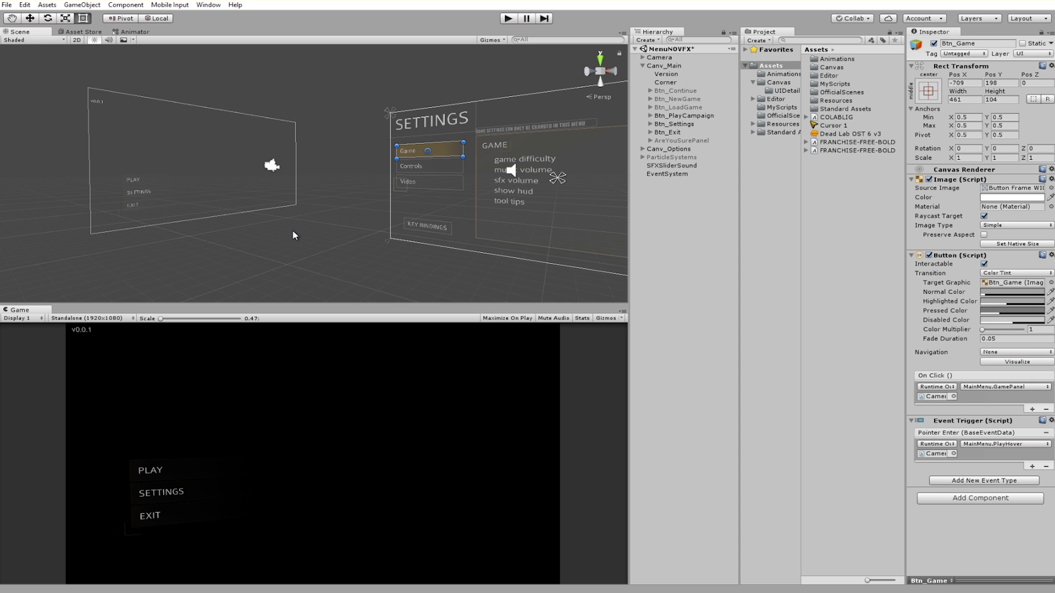
{"action": "left_click_drag", "start_coordinate": [289, 229], "coordinate": [269, 174], "text": "alt"}
Select Canv_Options, collapse the main menu canvas, expand Canv_Options' panels, and frame it.
{"action": "left_click", "coordinate": [216, 112]}
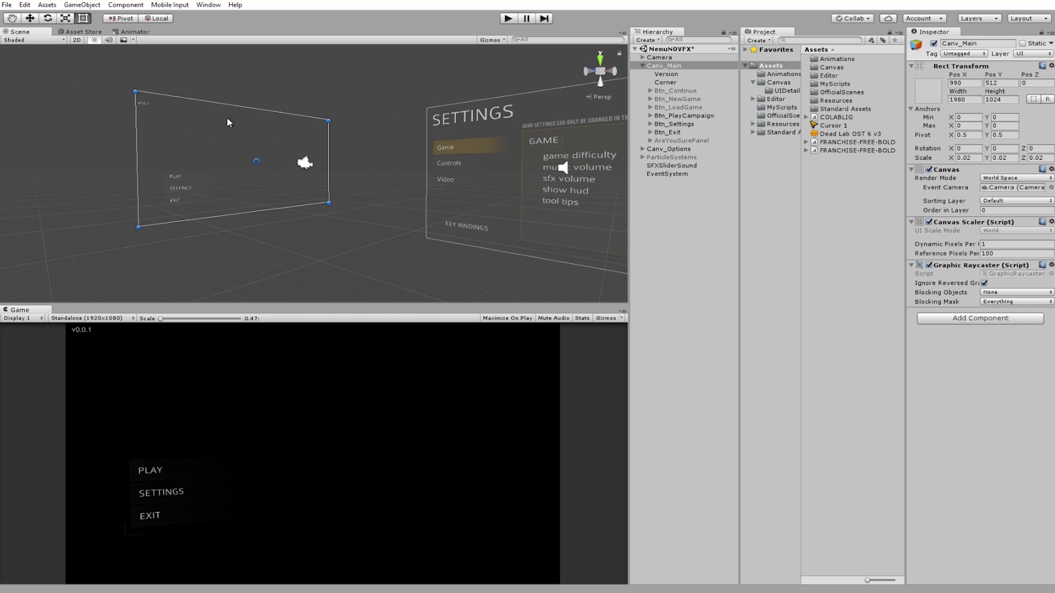
{"action": "left_click", "coordinate": [674, 149]}
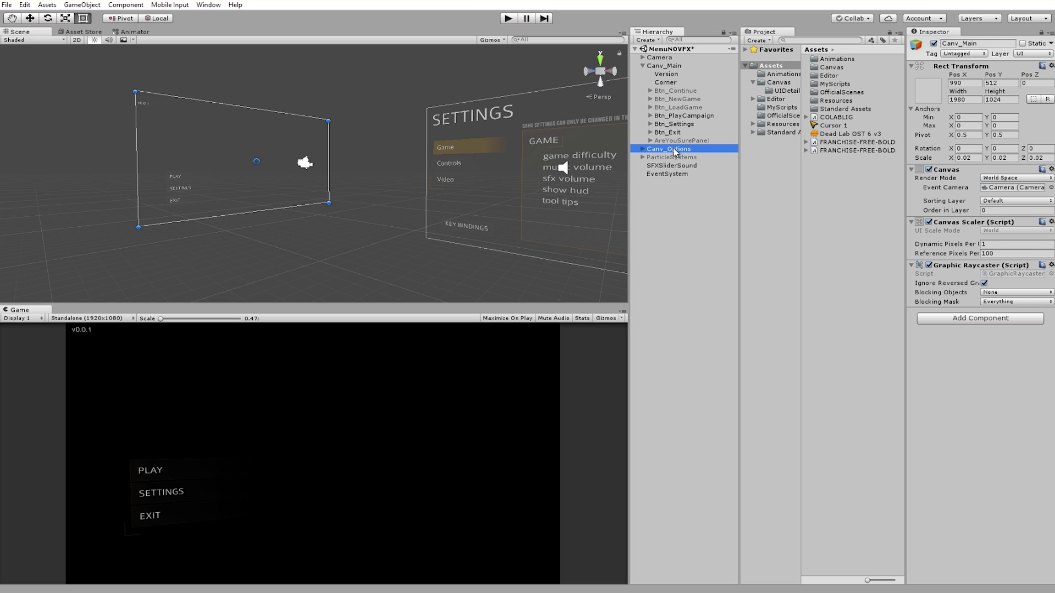
{"action": "left_click", "coordinate": [643, 65]}
{"action": "left_click", "coordinate": [643, 73]}
{"action": "key", "text": "f"}
{"action": "left_click_drag", "start_coordinate": [393, 161], "coordinate": [371, 230], "text": "alt"}
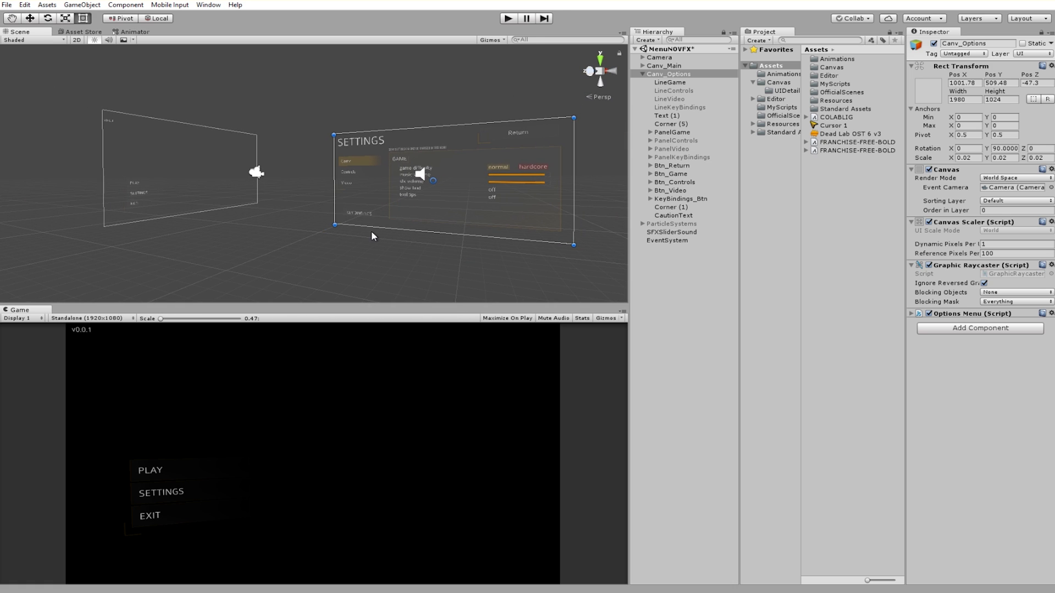